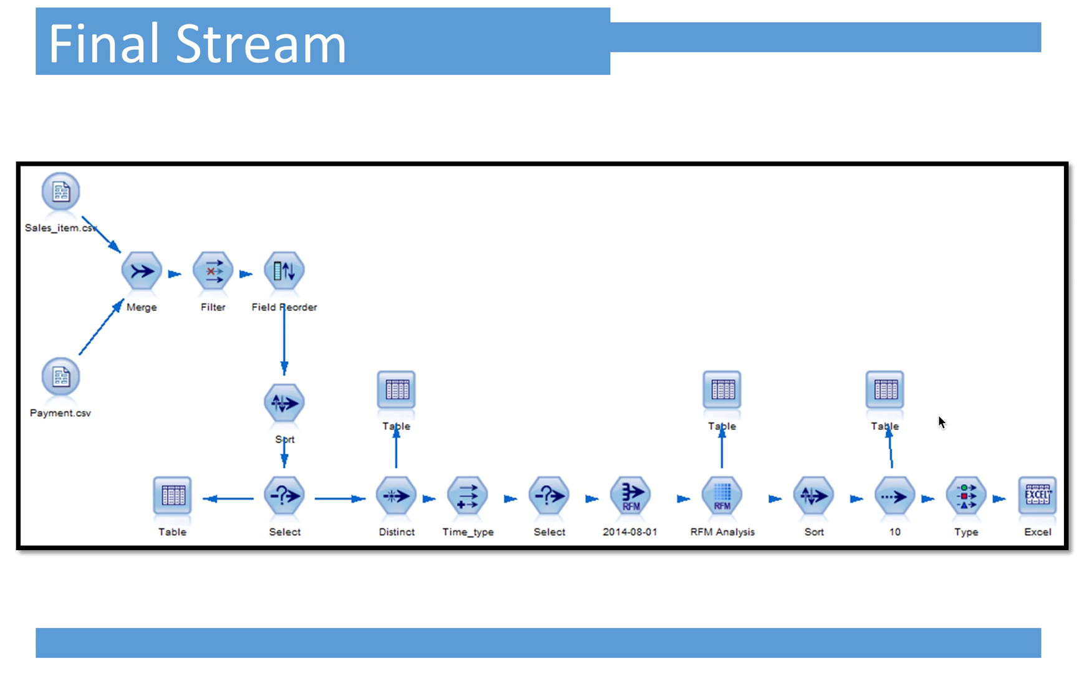
- Leave the slide show, switch to IBM SPSS Modeler and delete all nodes from Stream1
key(Right)
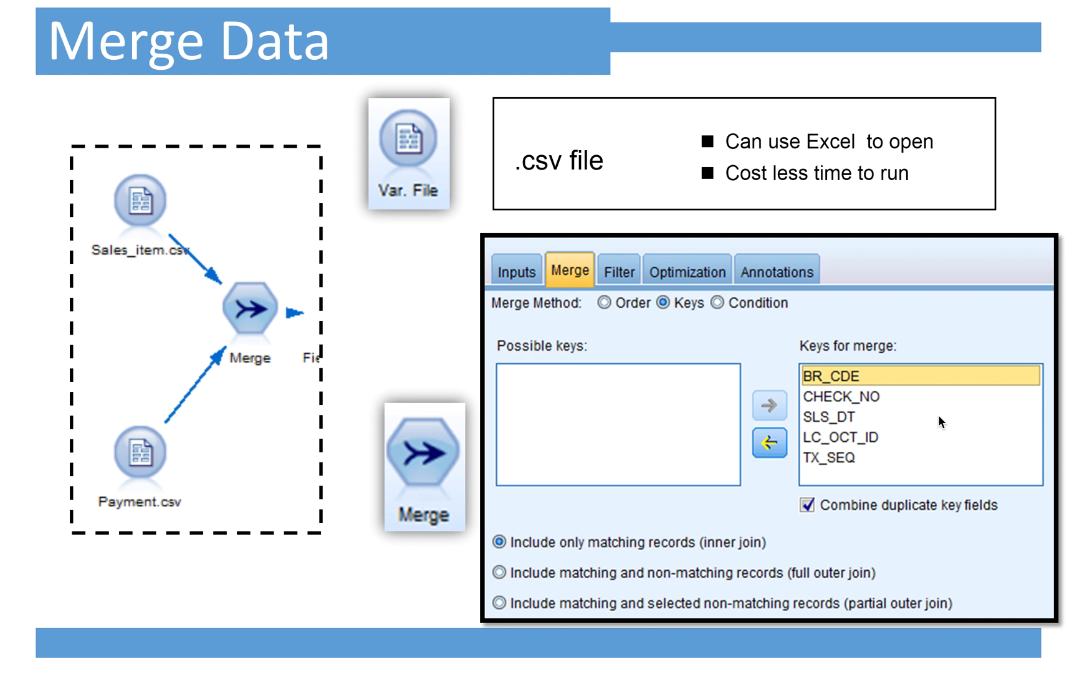
key(Escape)
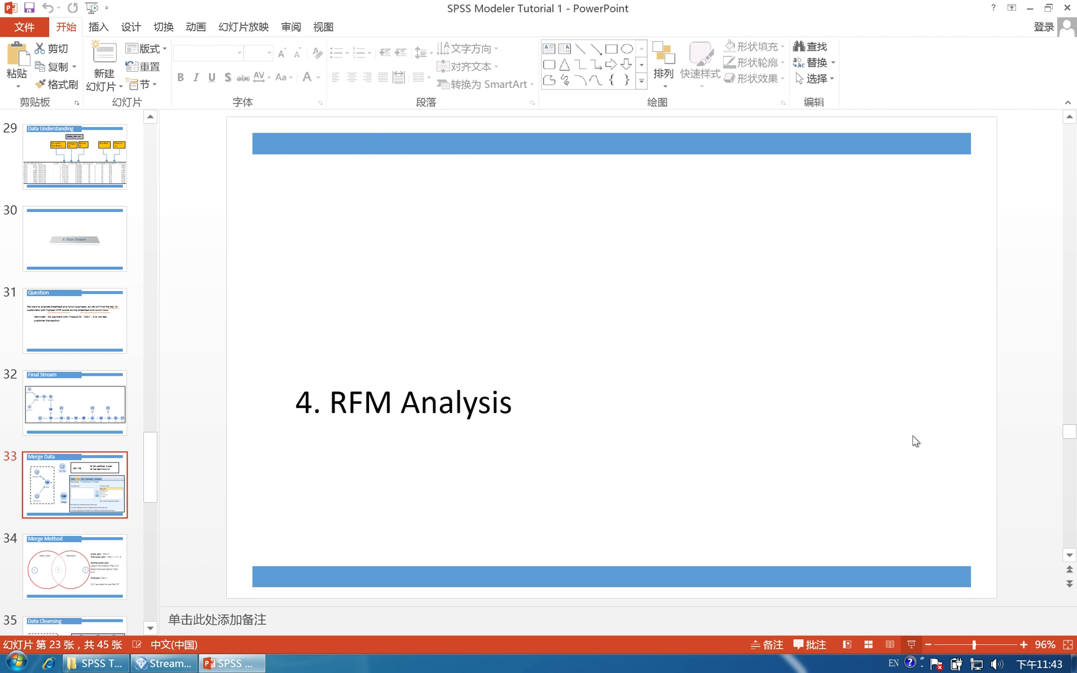
click(187, 662)
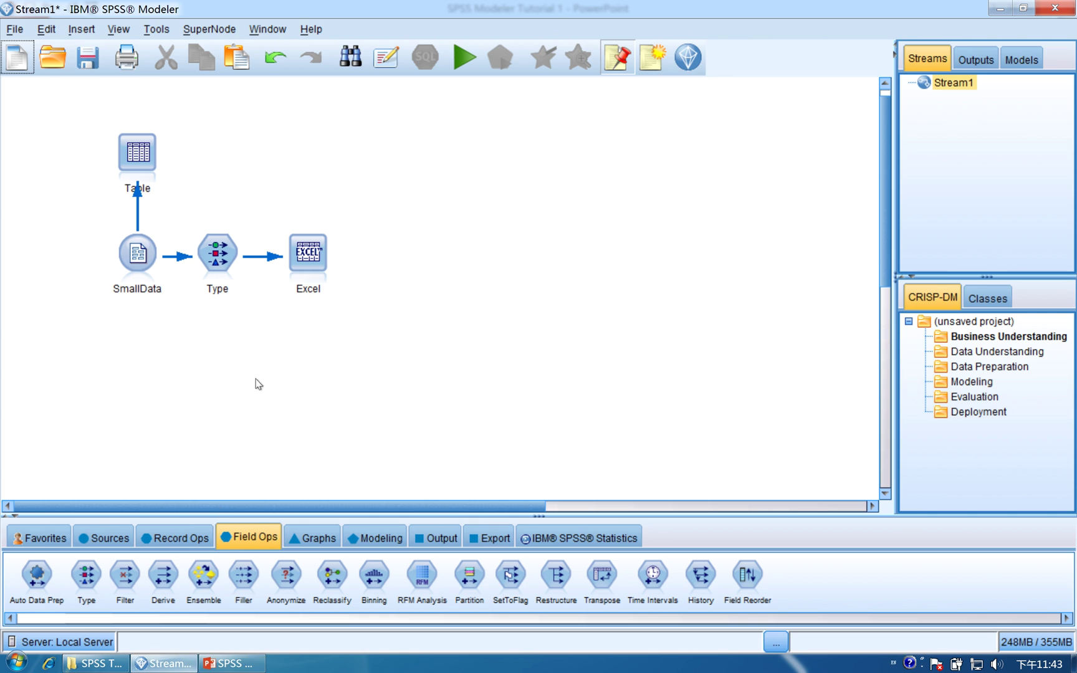
drag(435, 357, 91, 132)
right_click(138, 156)
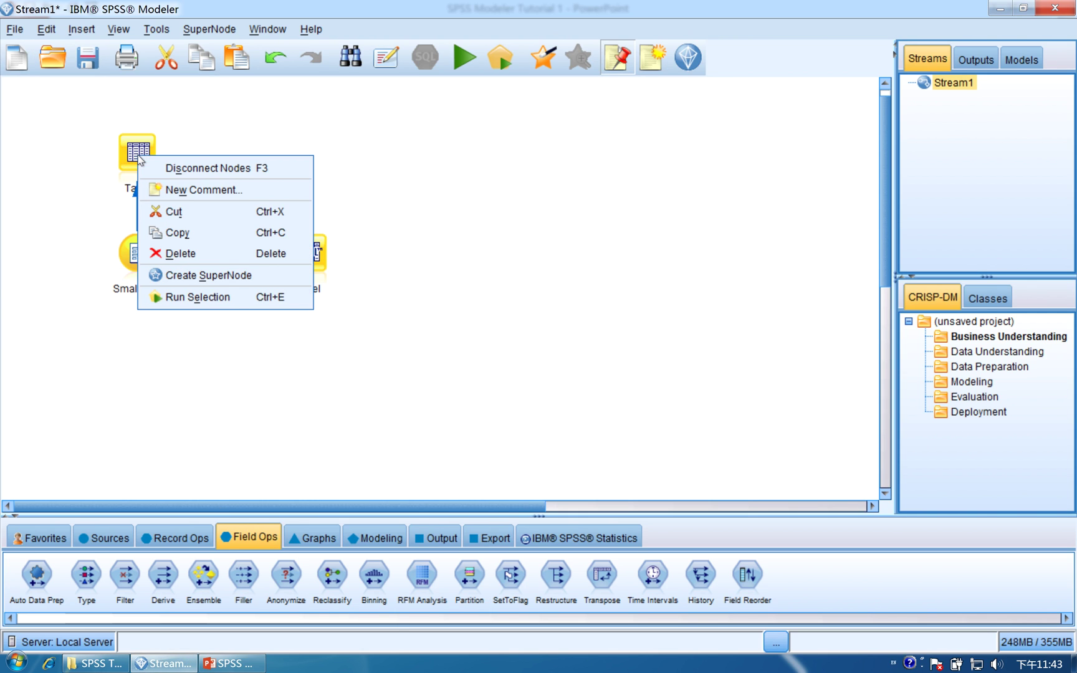
click(210, 252)
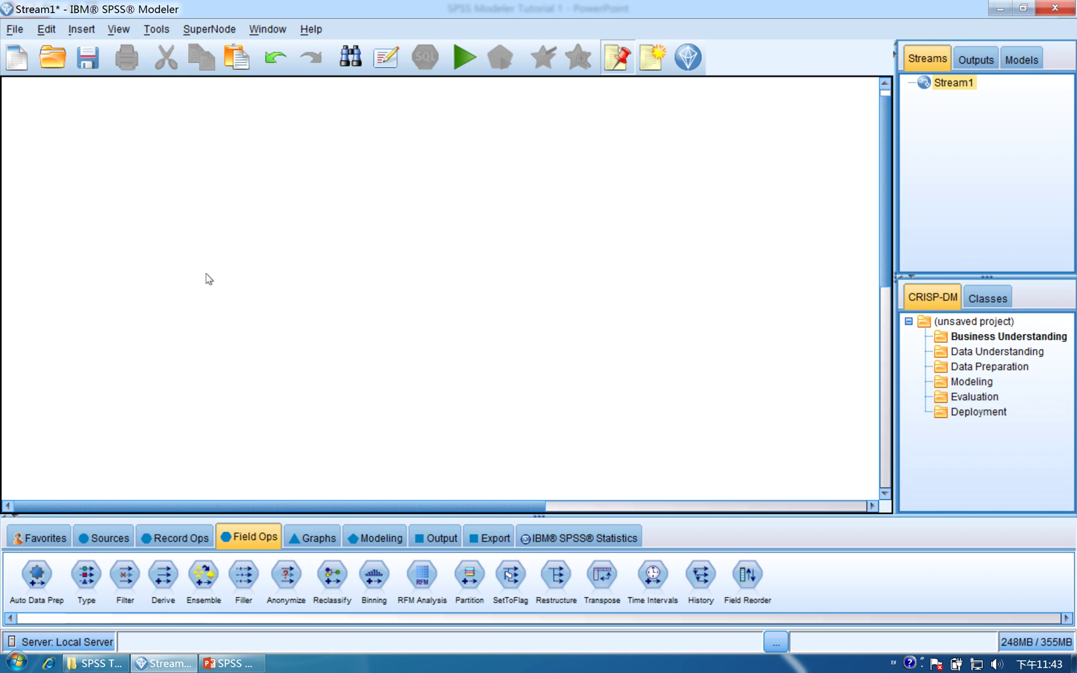
- Create a new stream and add a Var. File source node that reads Sales_item.csv from the desktop
click(14, 29)
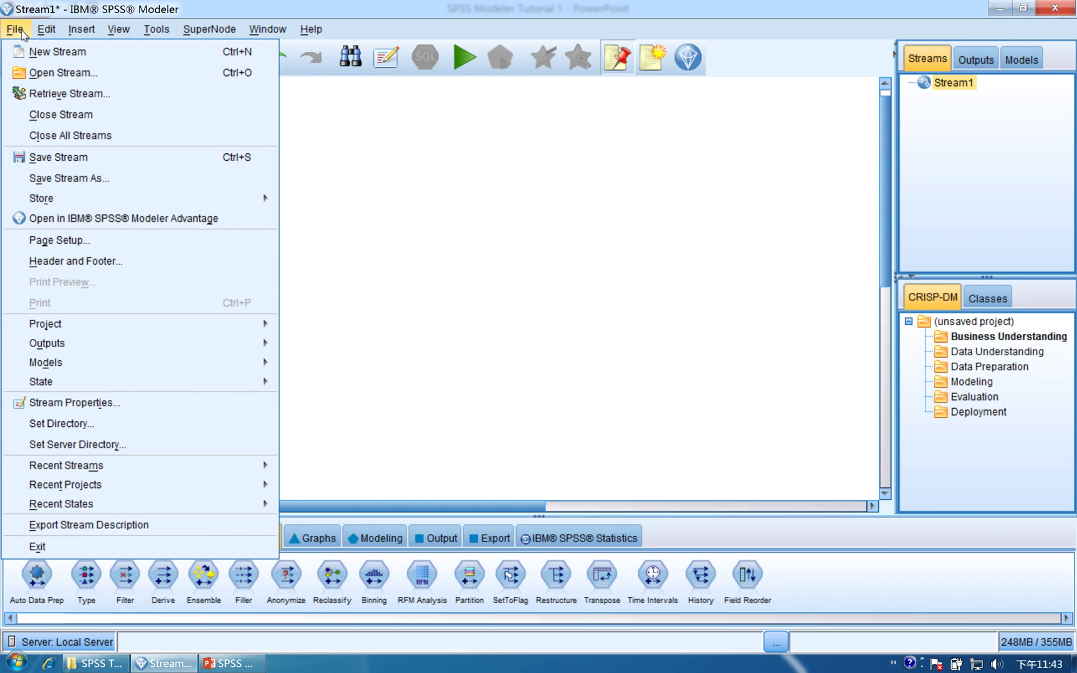
click(40, 53)
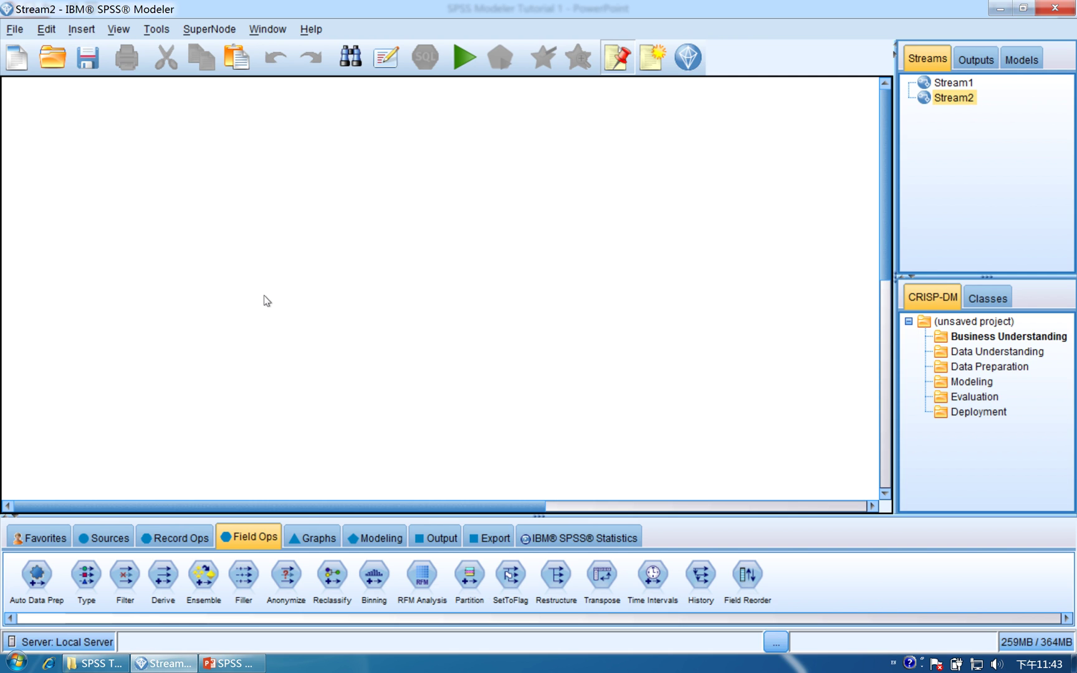
click(109, 538)
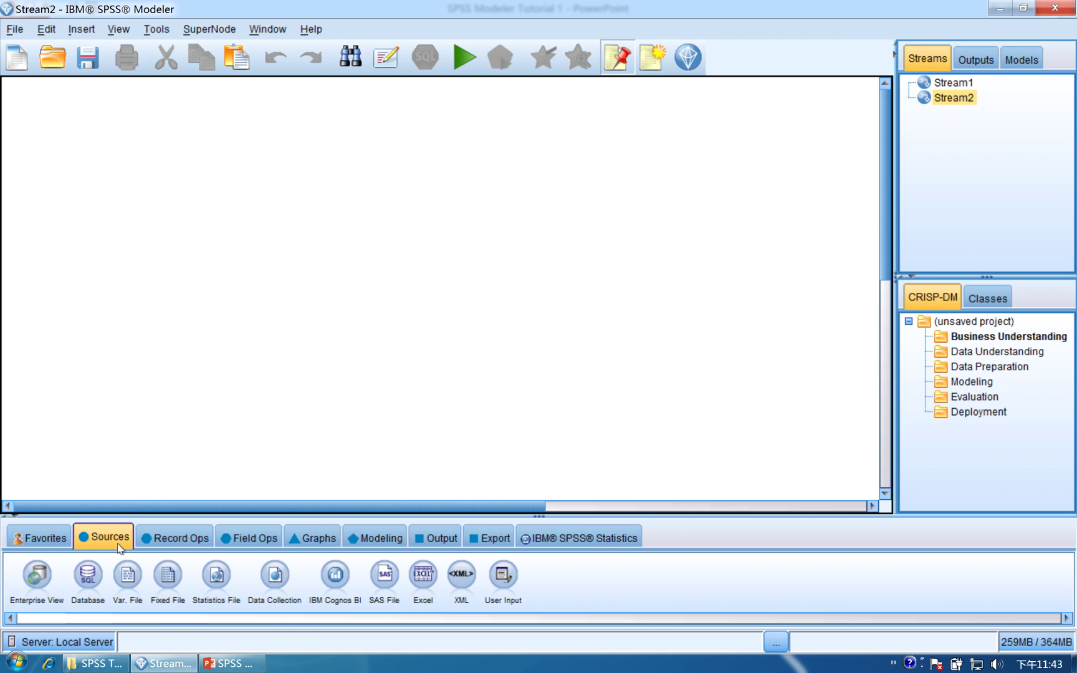
drag(128, 575, 87, 218)
double_click(79, 205)
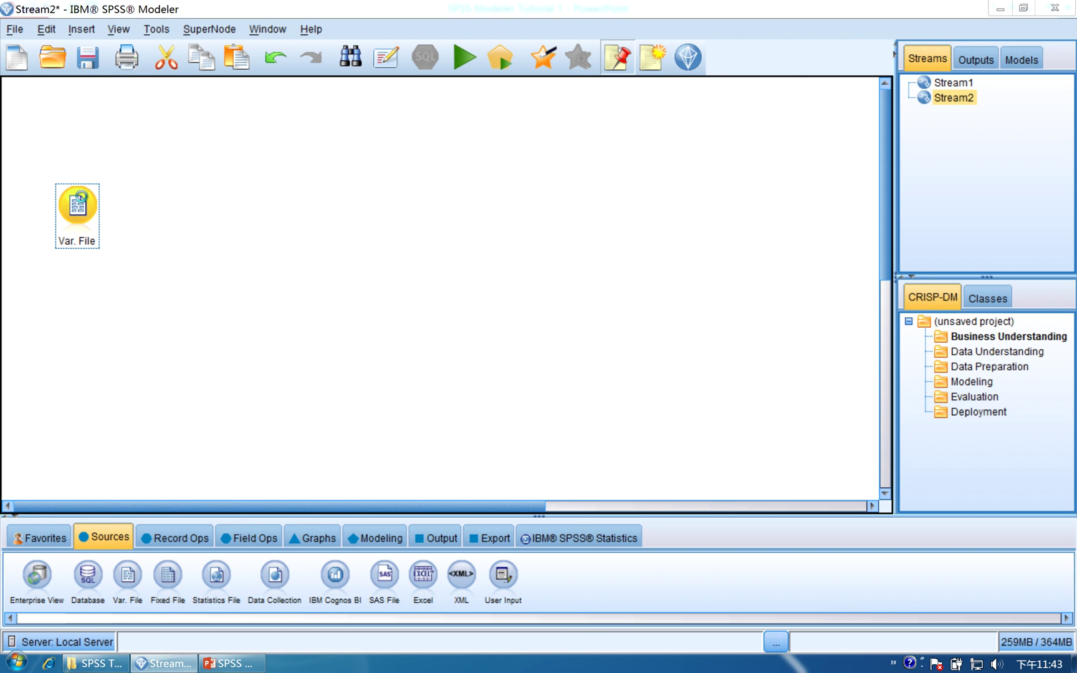
click(561, 243)
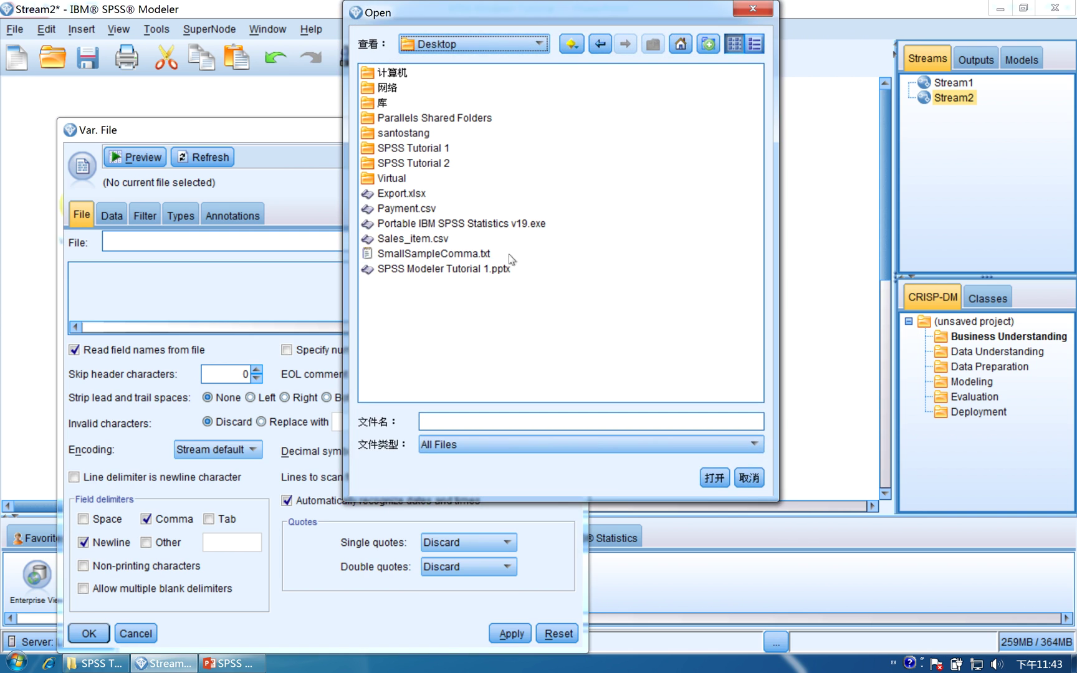
double_click(408, 239)
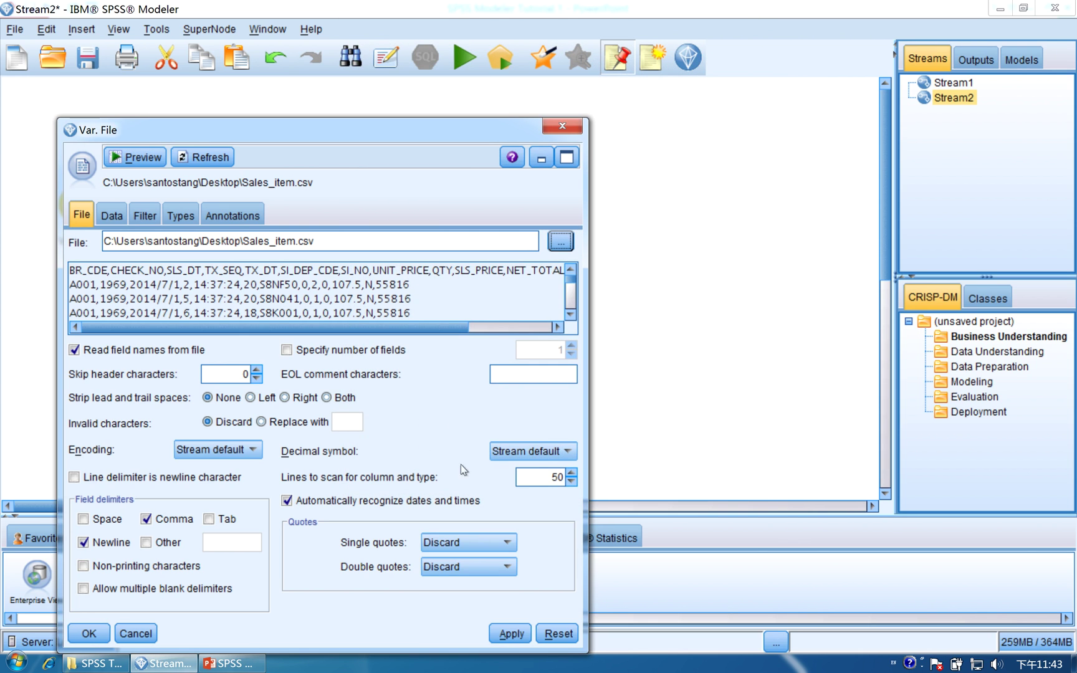
click(511, 633)
click(90, 633)
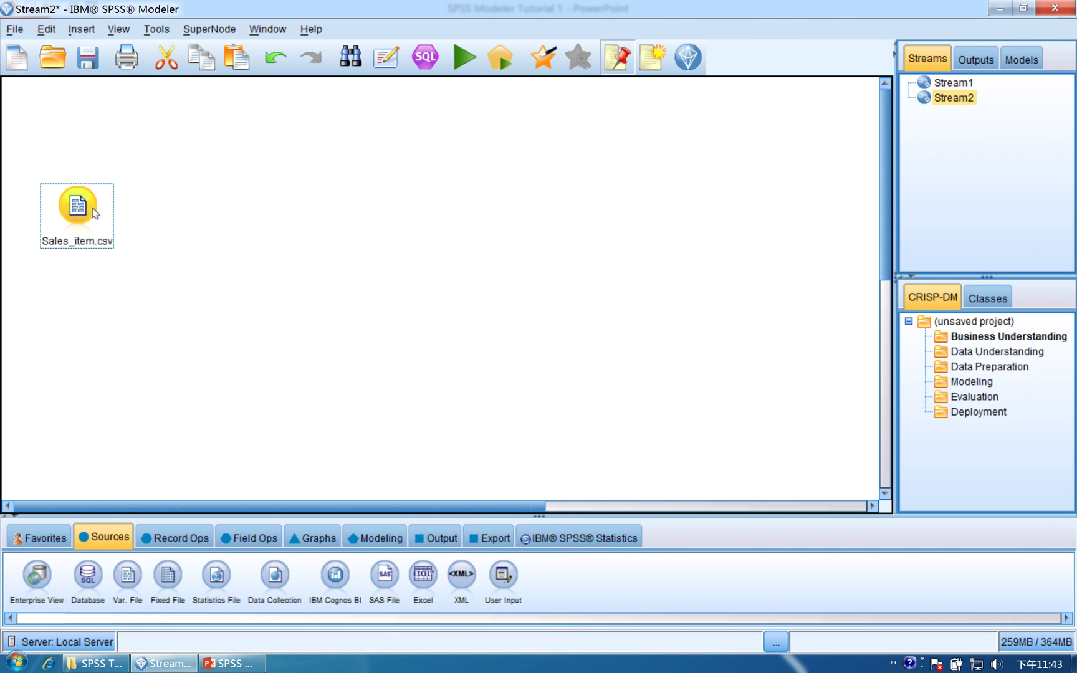
- Preview the records of the Sales_item.csv source node in a widened preview window
double_click(83, 209)
click(129, 157)
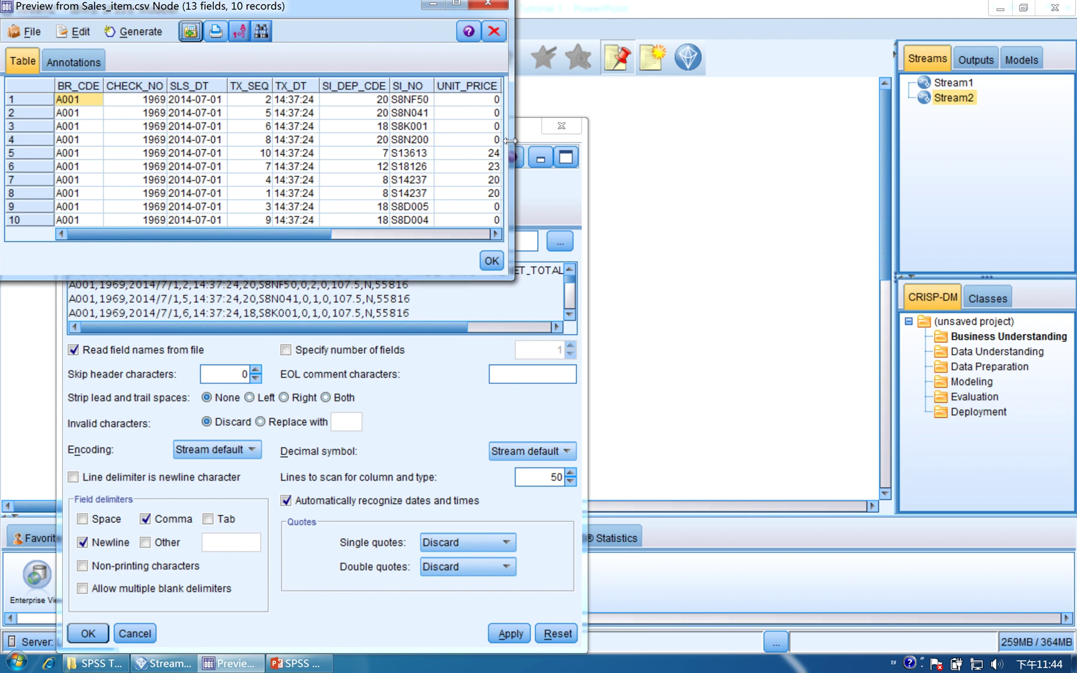
drag(505, 148, 646, 148)
click(618, 8)
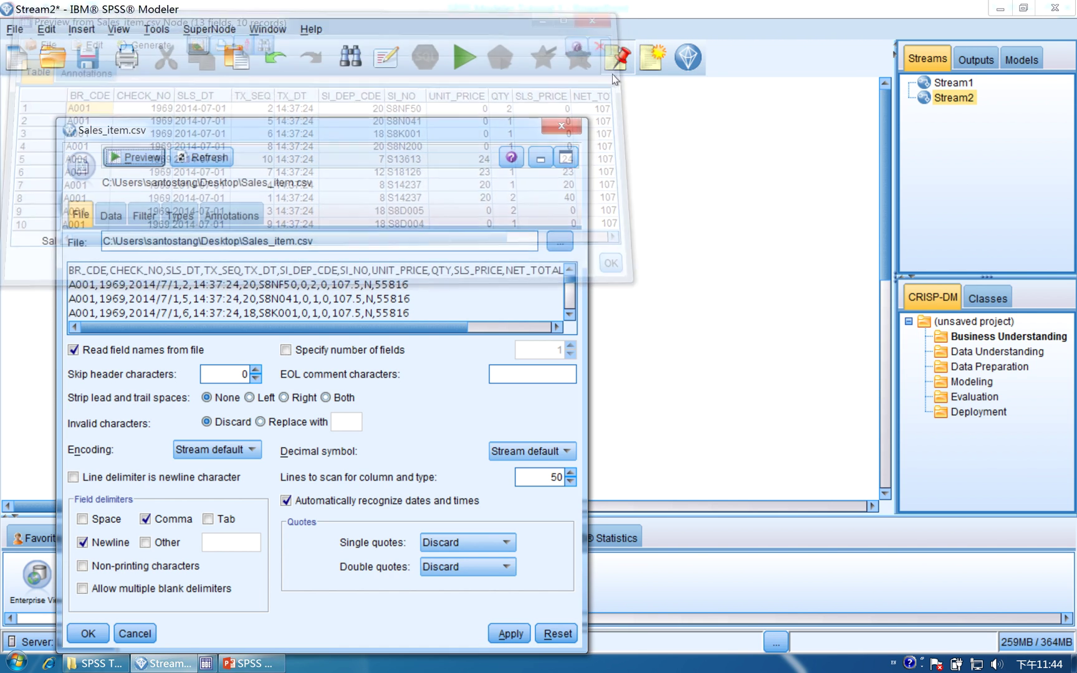
click(88, 633)
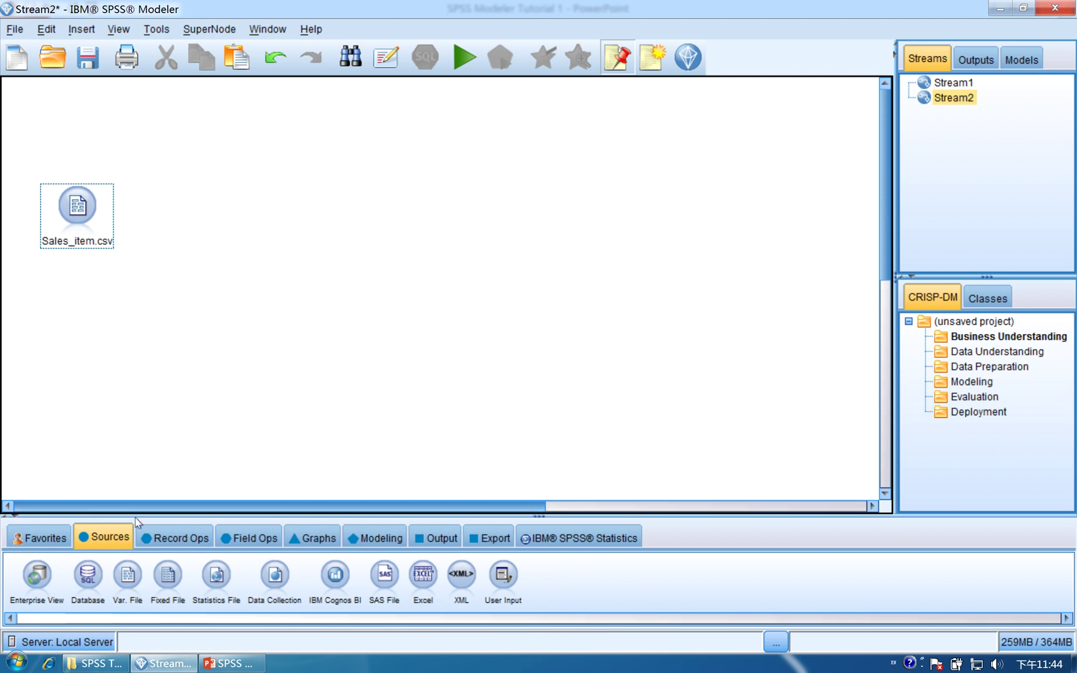
- Add a second Var. File source node below Sales_item.csv and load Payment.csv from the desktop into it
drag(127, 574, 83, 361)
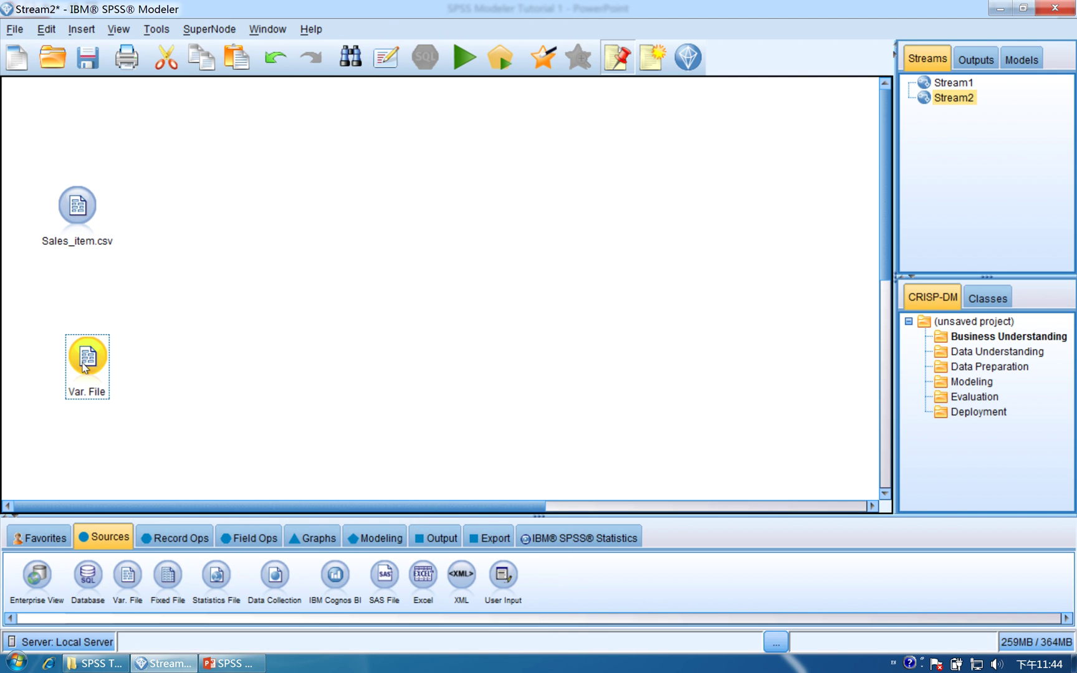
double_click(86, 361)
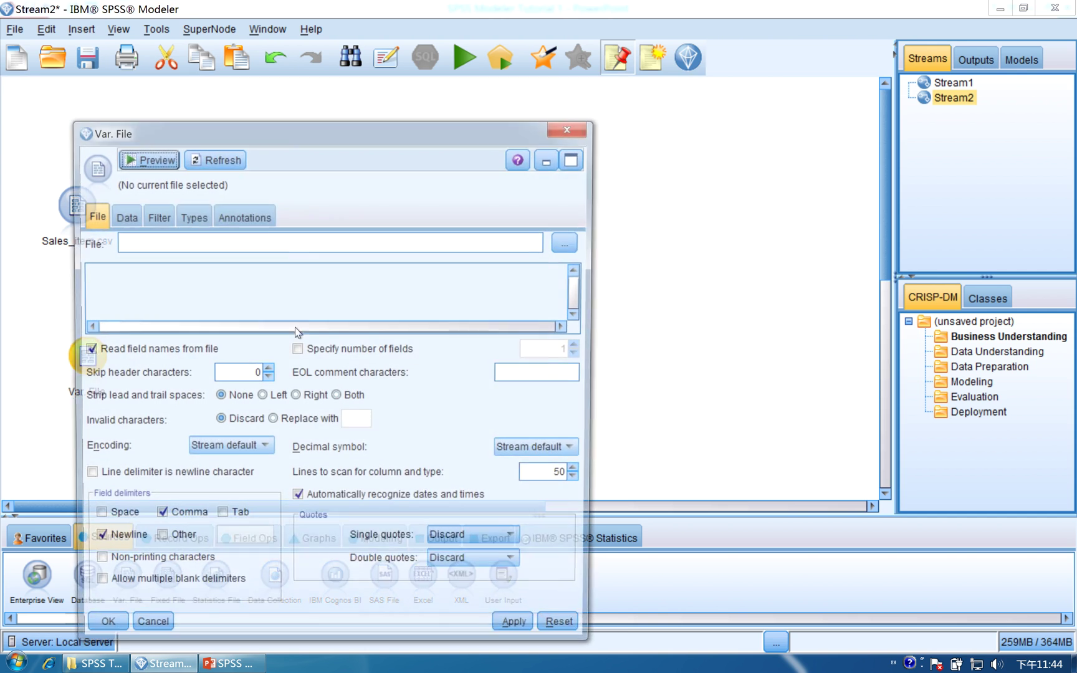
click(572, 242)
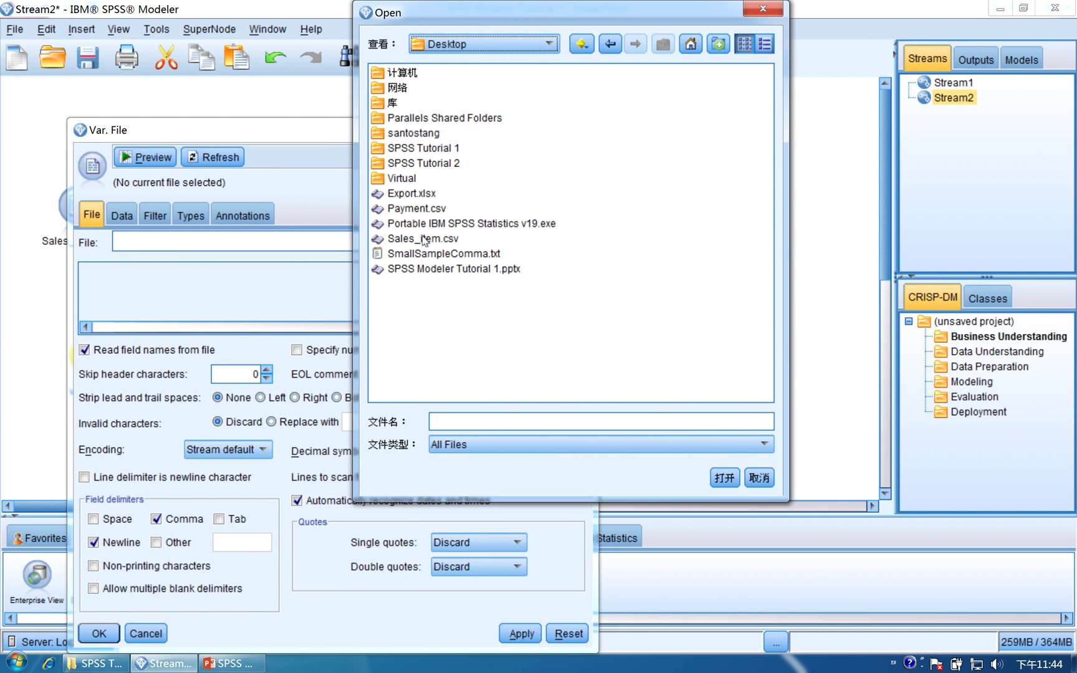
double_click(415, 209)
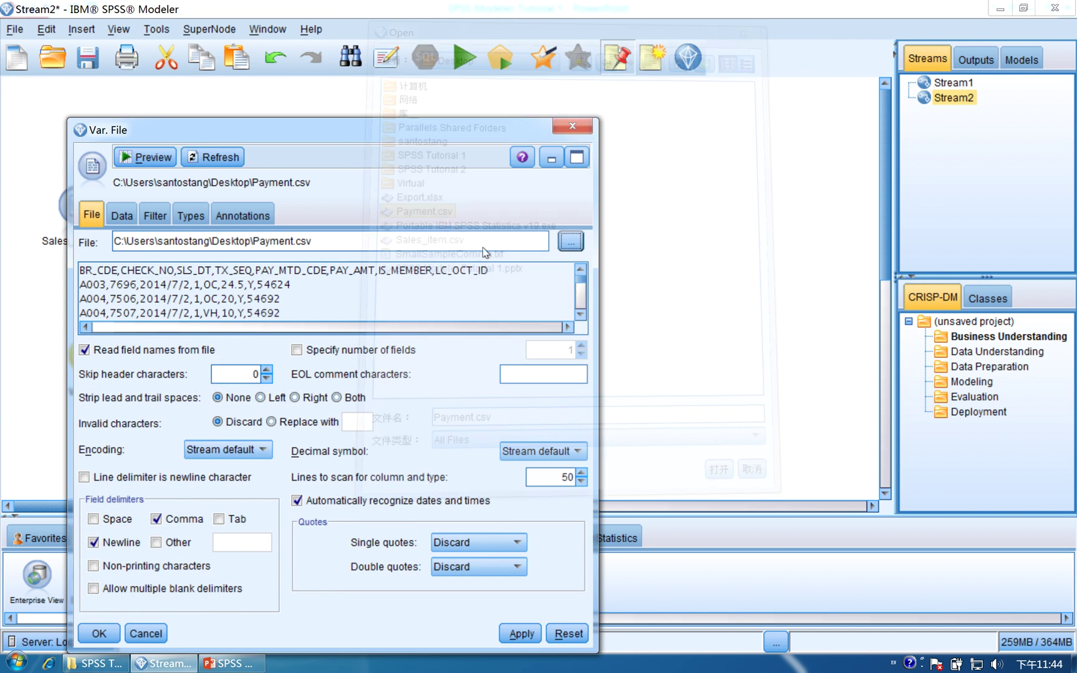
click(522, 634)
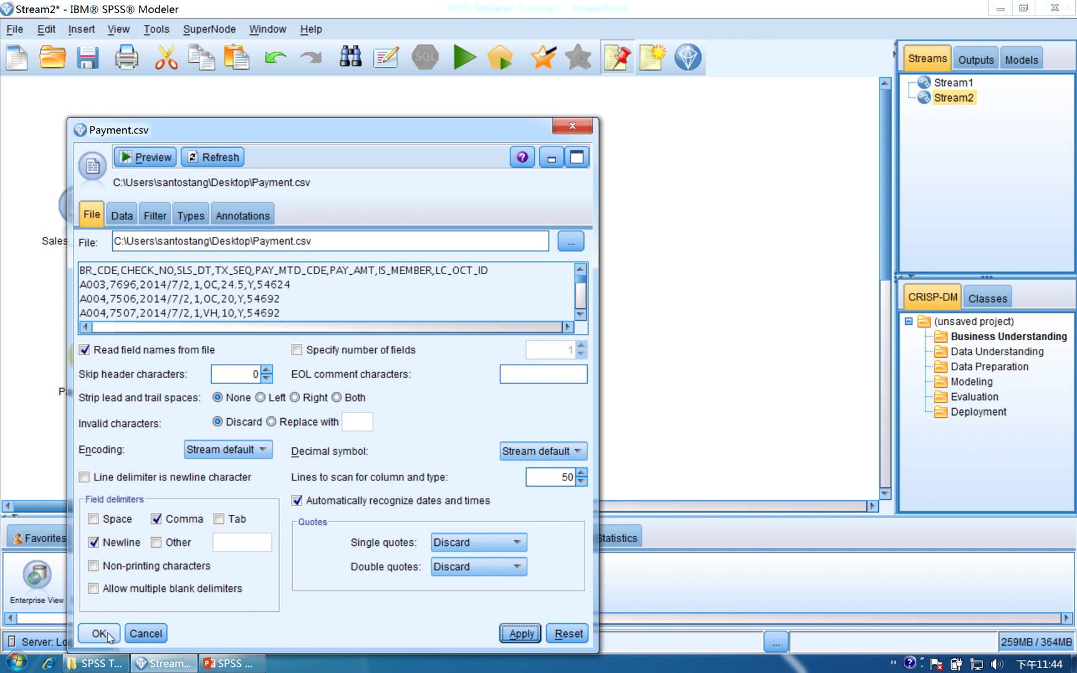
click(109, 633)
click(234, 351)
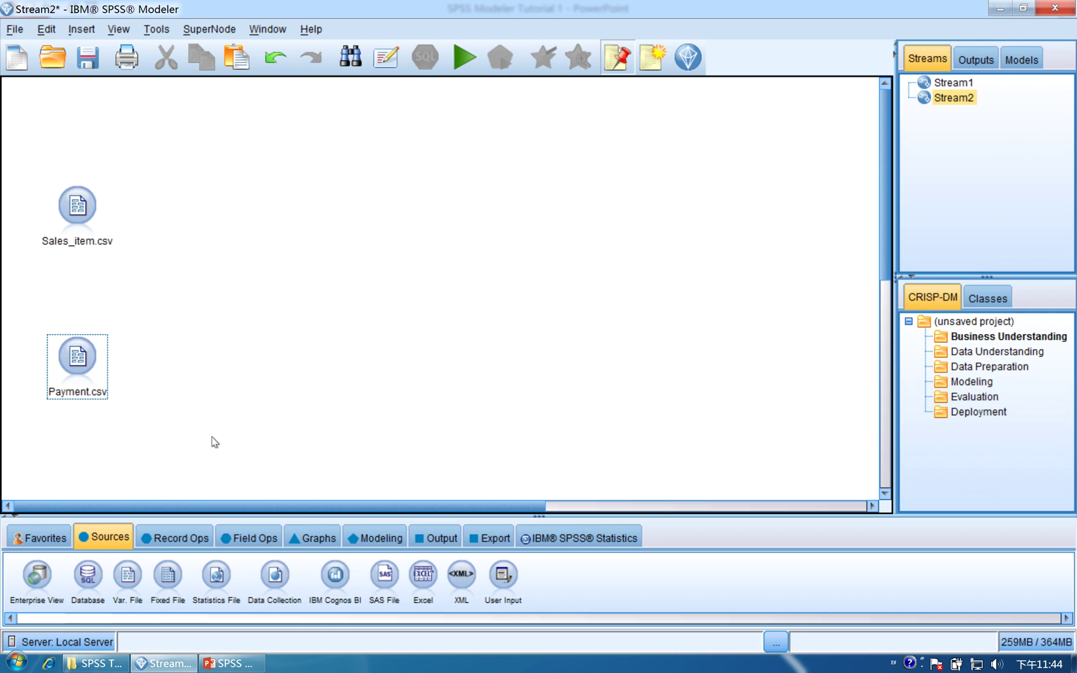
- Place a Merge record operation node beside the two source nodes, midway between them in height
click(250, 539)
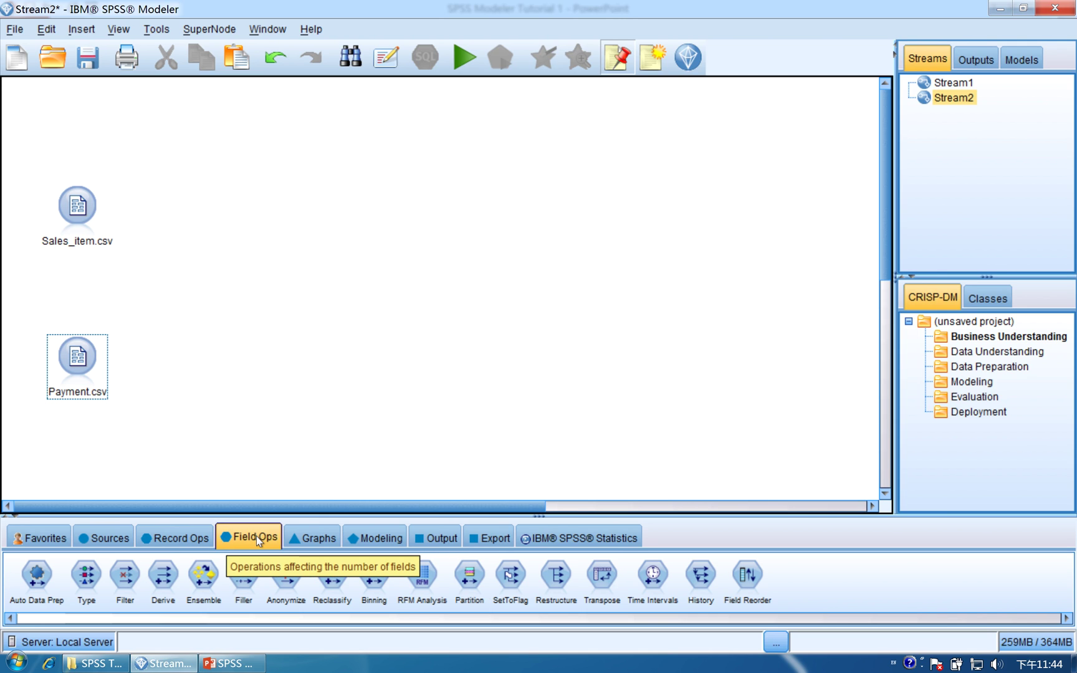
click(204, 543)
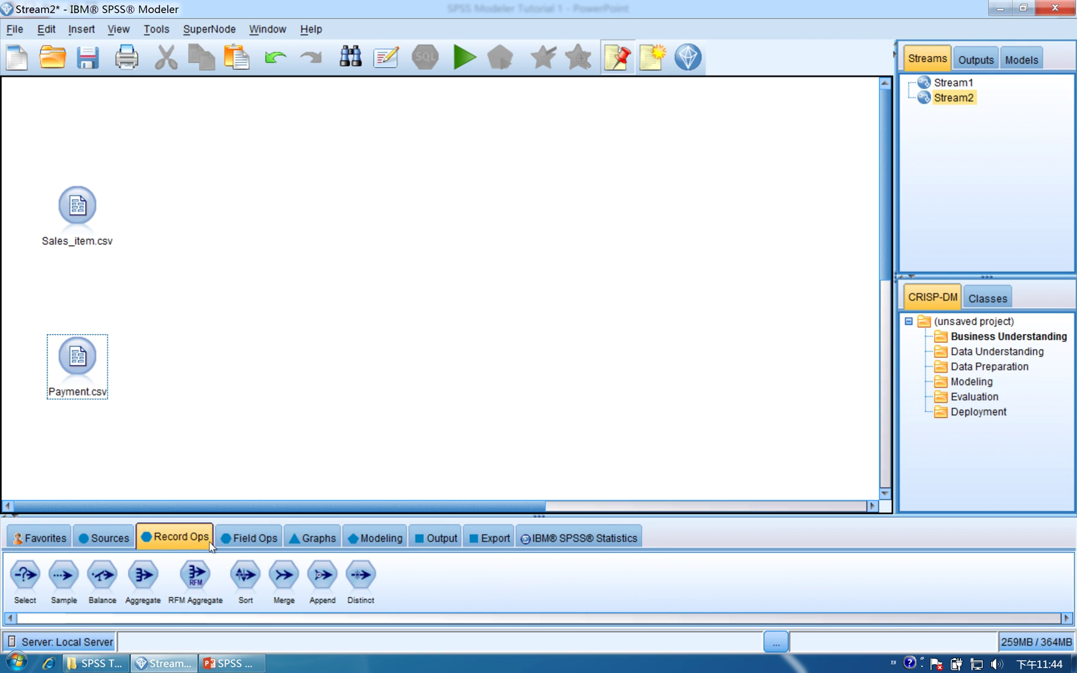
click(285, 576)
click(192, 297)
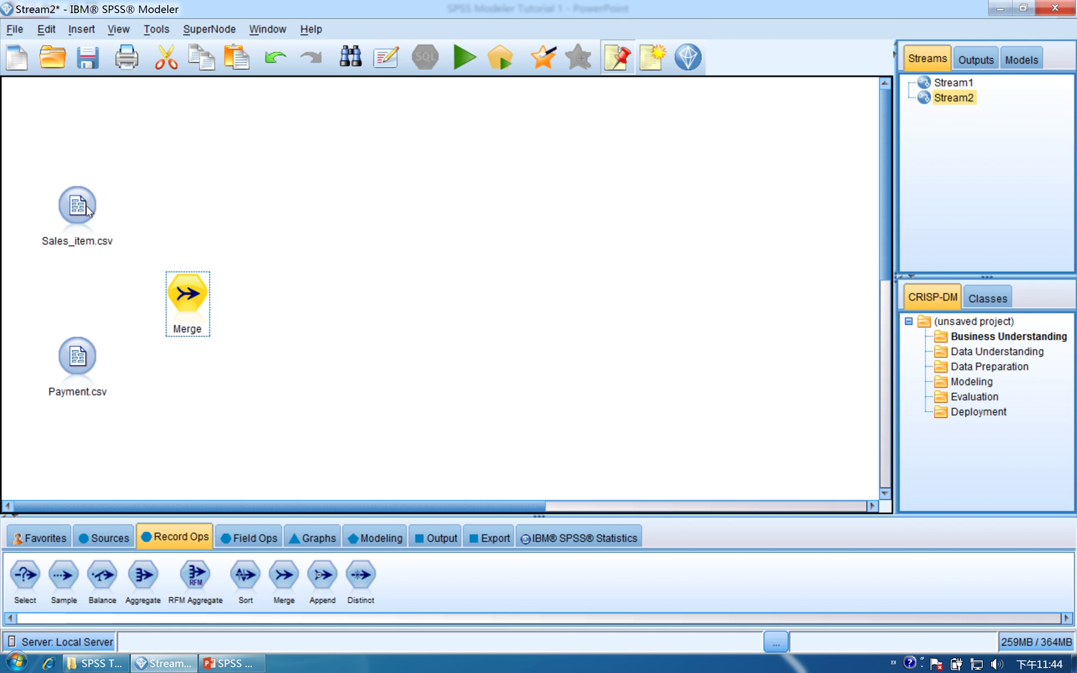
- Connect the Sales_item.csv and Payment.csv source nodes to the Merge node
right_click(88, 210)
click(173, 240)
click(181, 281)
right_click(92, 358)
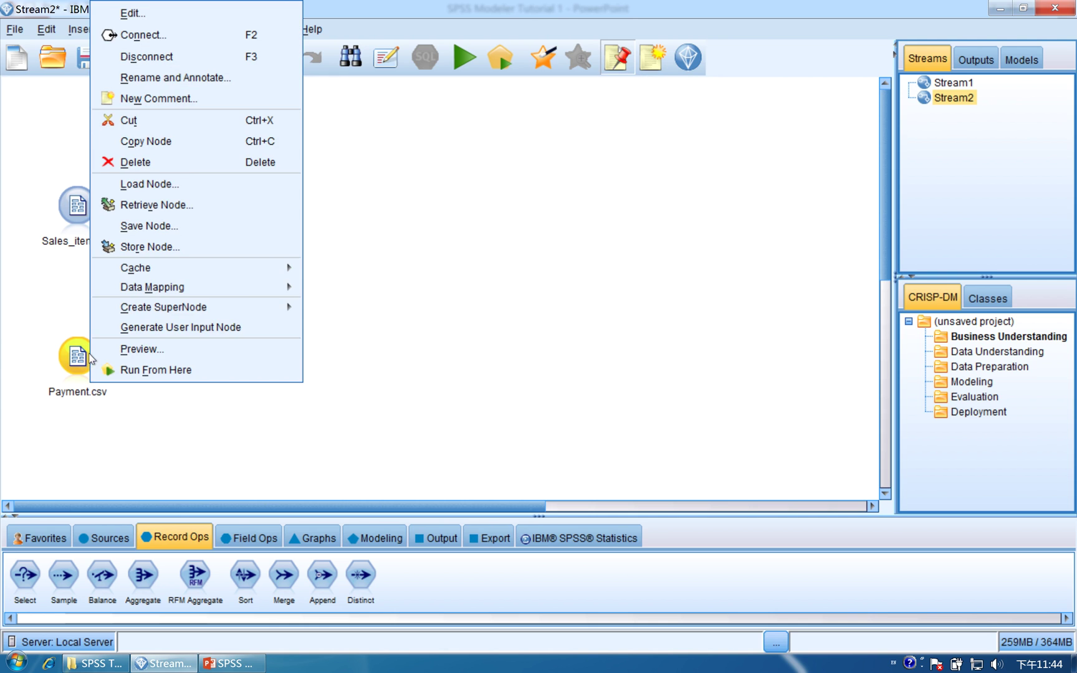
click(181, 38)
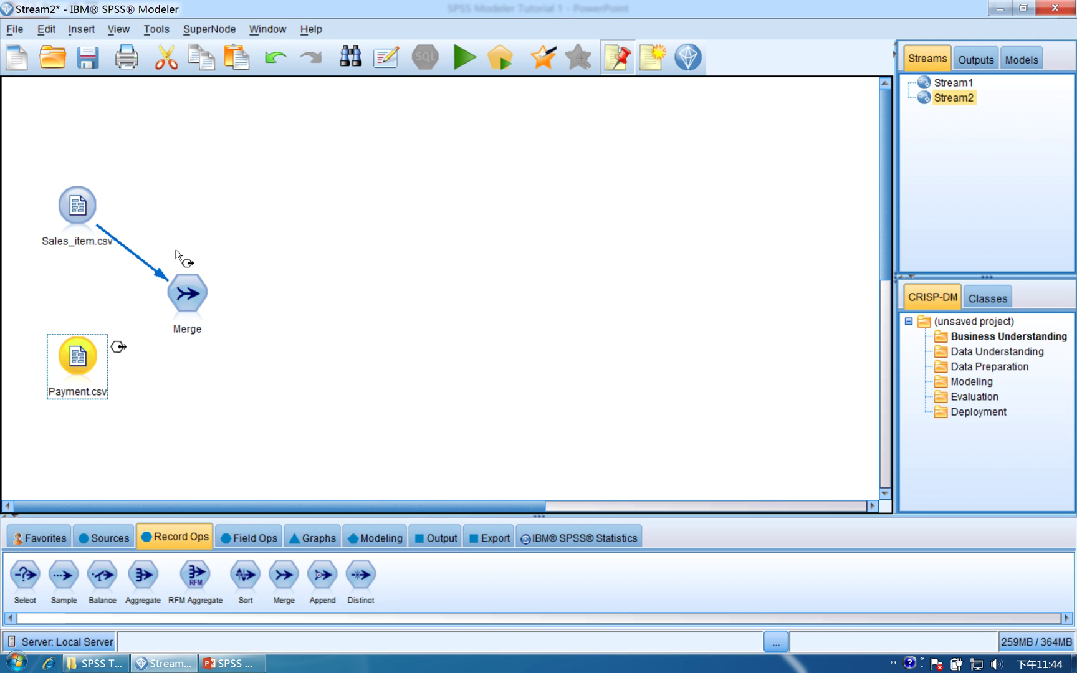
click(194, 302)
drag(193, 299, 201, 300)
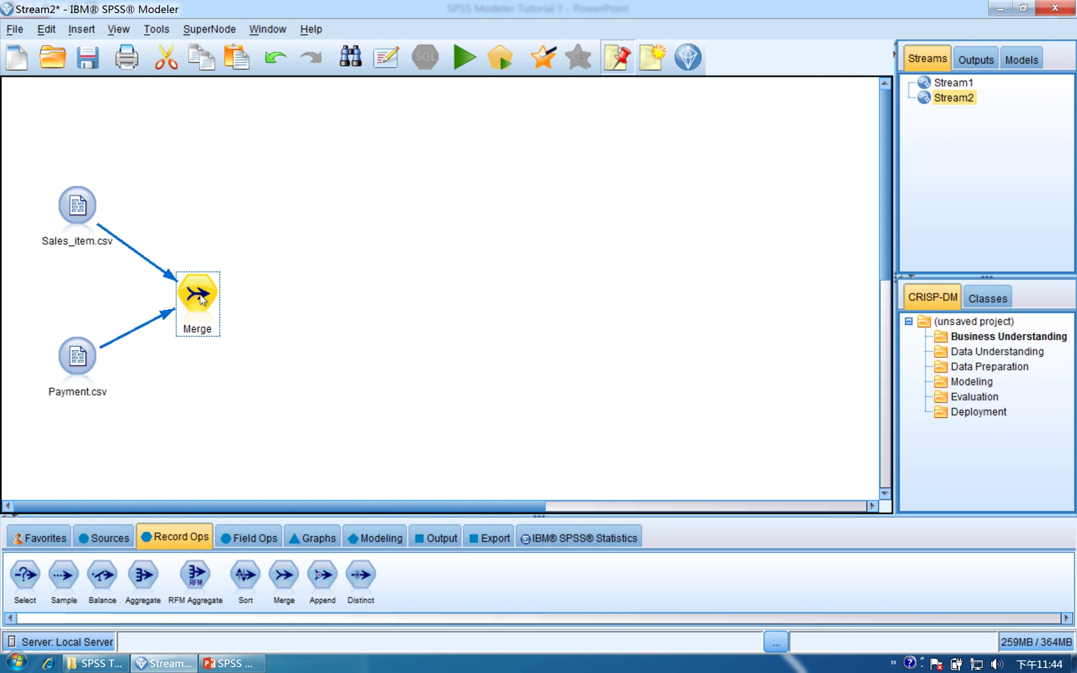
- Set the Merge node's method to Keys, with BR_CDE, CHECK_NO, LC_OCT_ID, SLS_DT and TX_SEQ as the merge keys
double_click(200, 299)
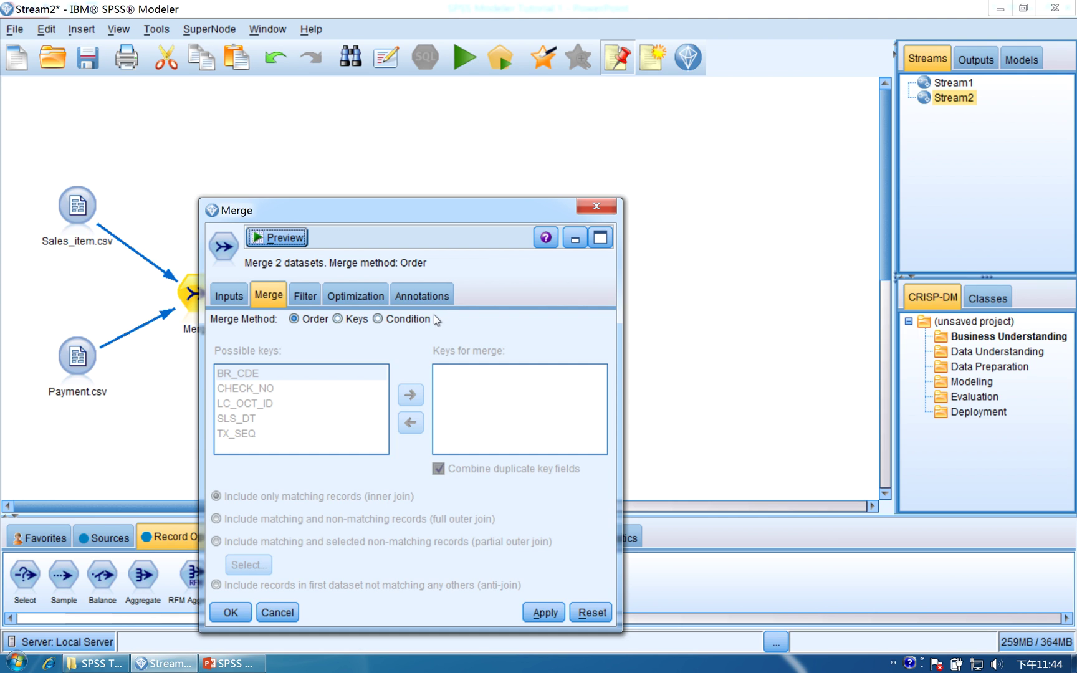
click(361, 324)
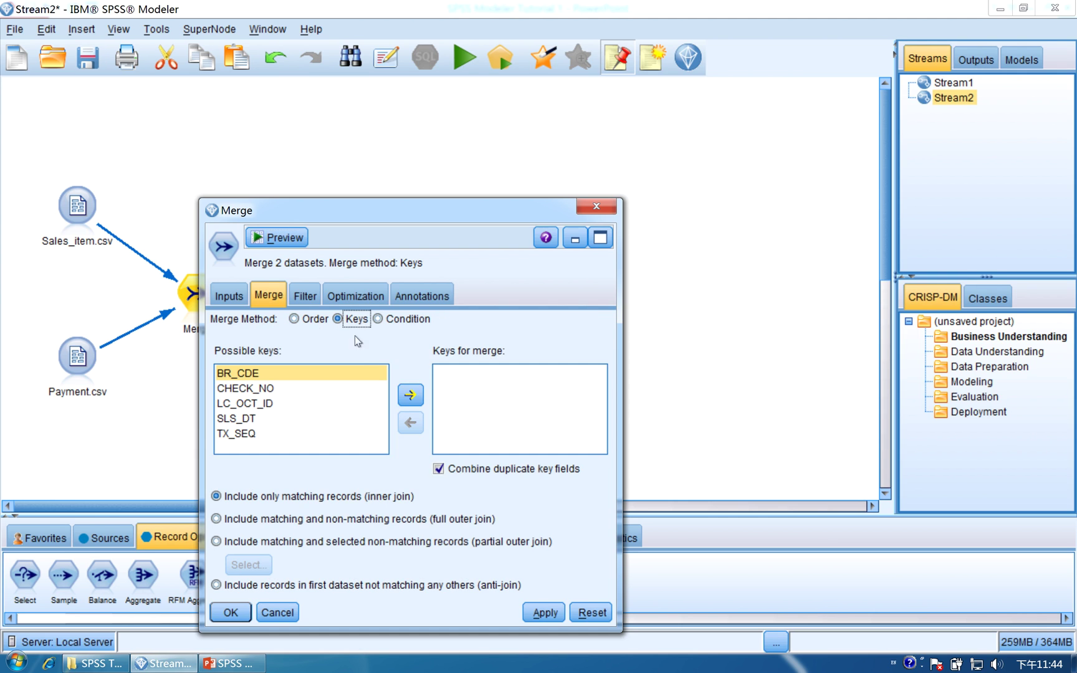
click(411, 395)
click(411, 394)
click(411, 394)
click(411, 394)
click(410, 394)
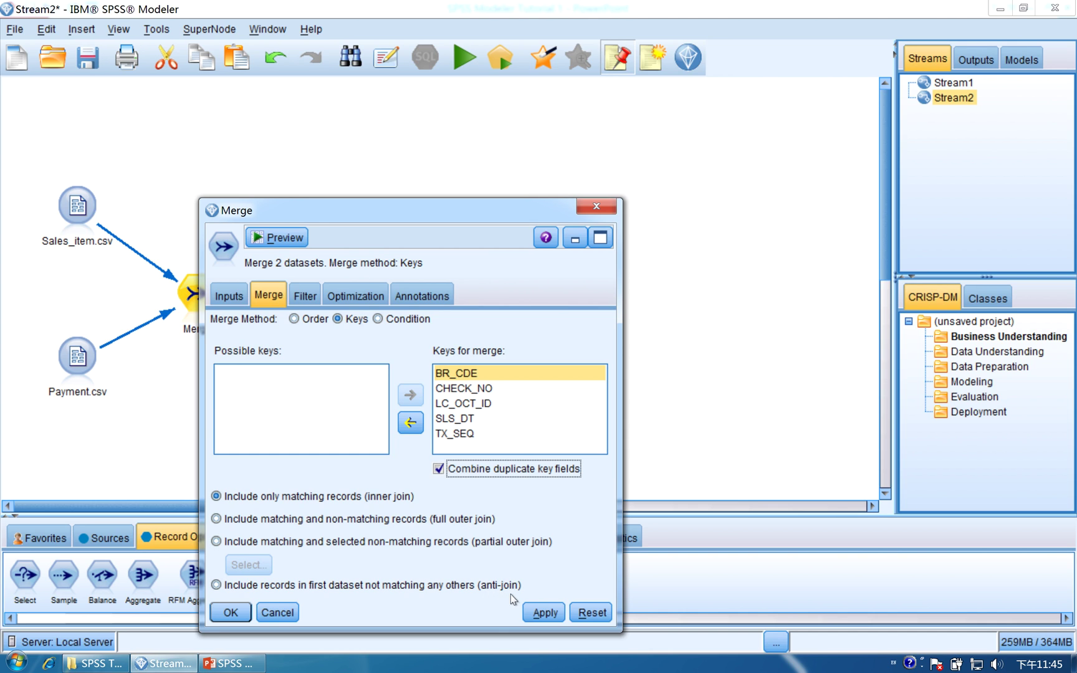
click(538, 612)
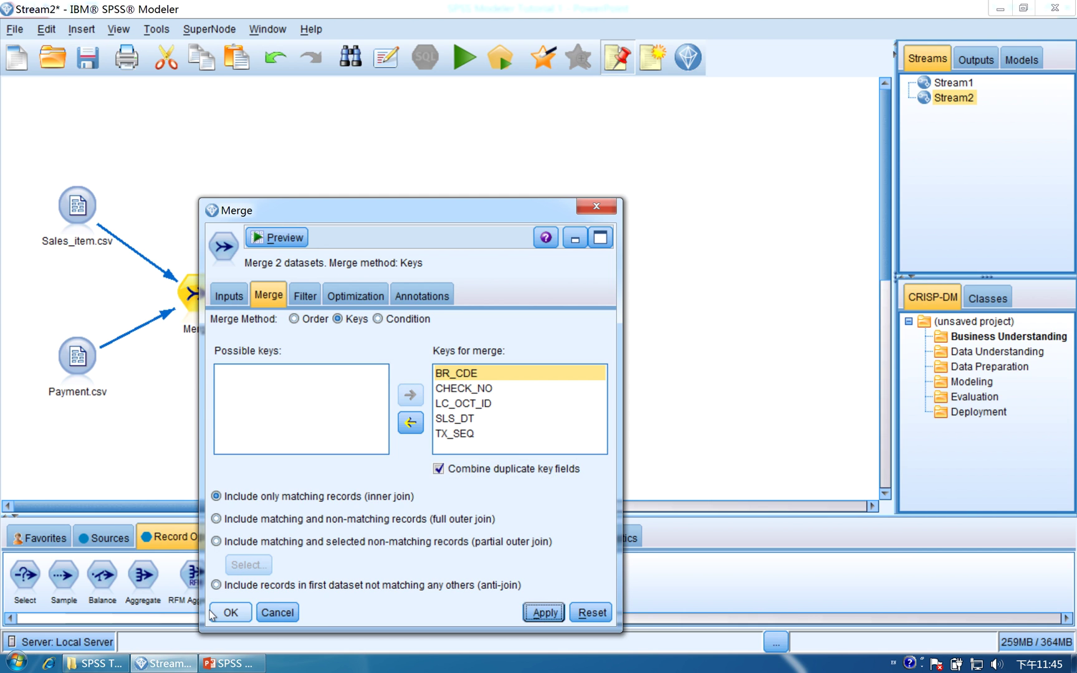
click(230, 612)
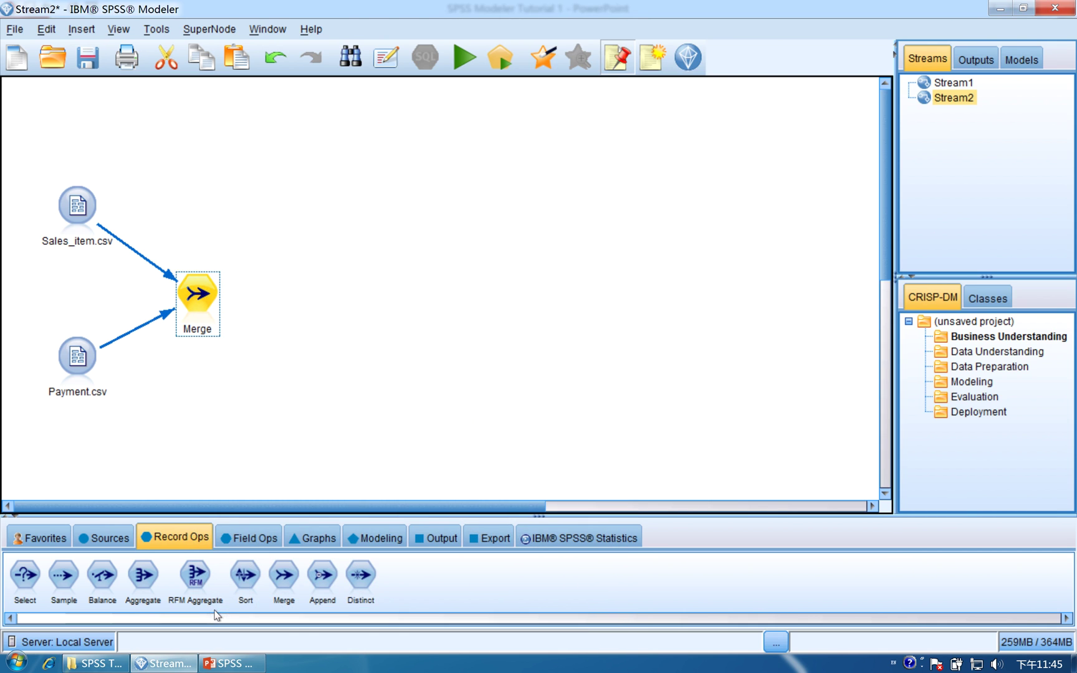
- Reopen the Merge node's settings, then switch to PowerPoint to view the Merge Method slide explaining the join types
double_click(199, 294)
drag(353, 216, 403, 171)
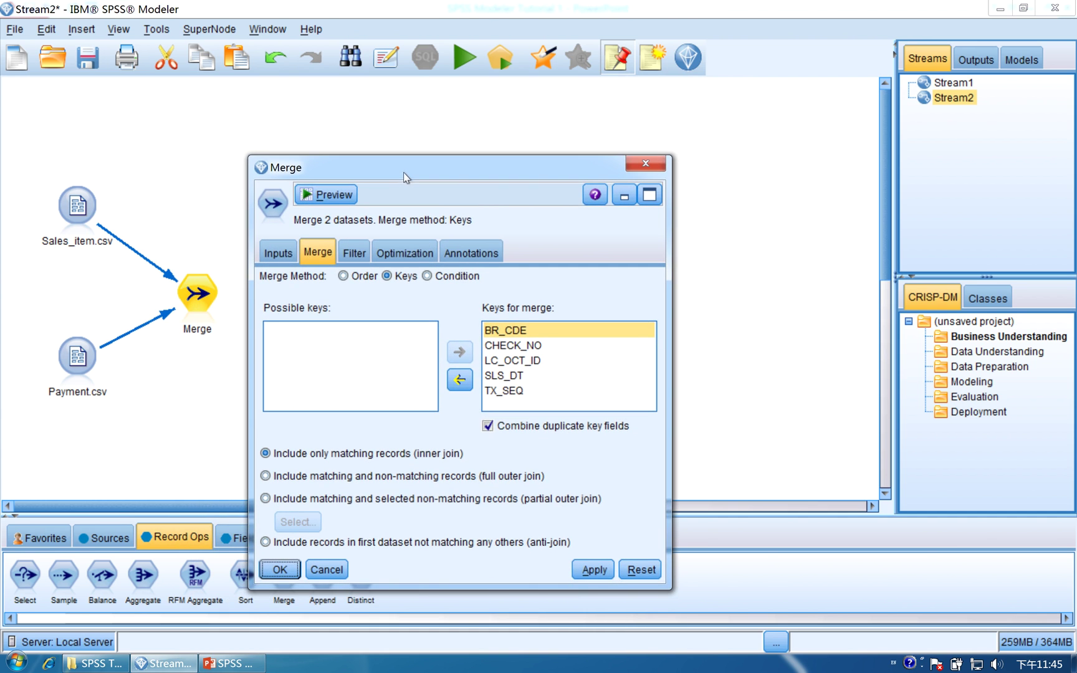
click(249, 666)
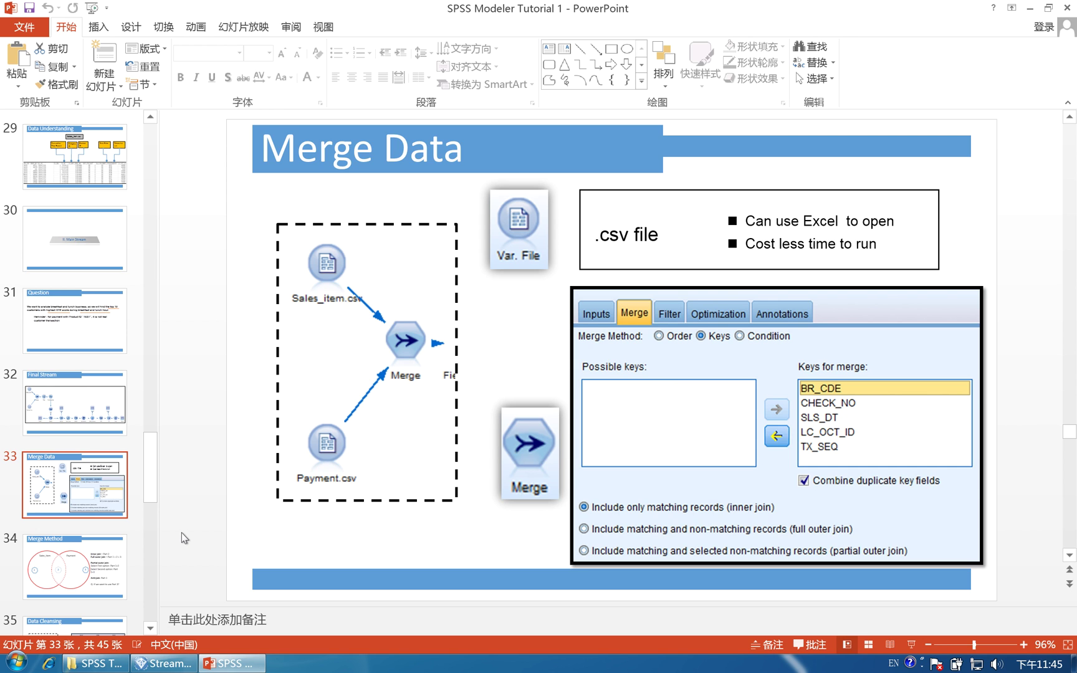
click(138, 535)
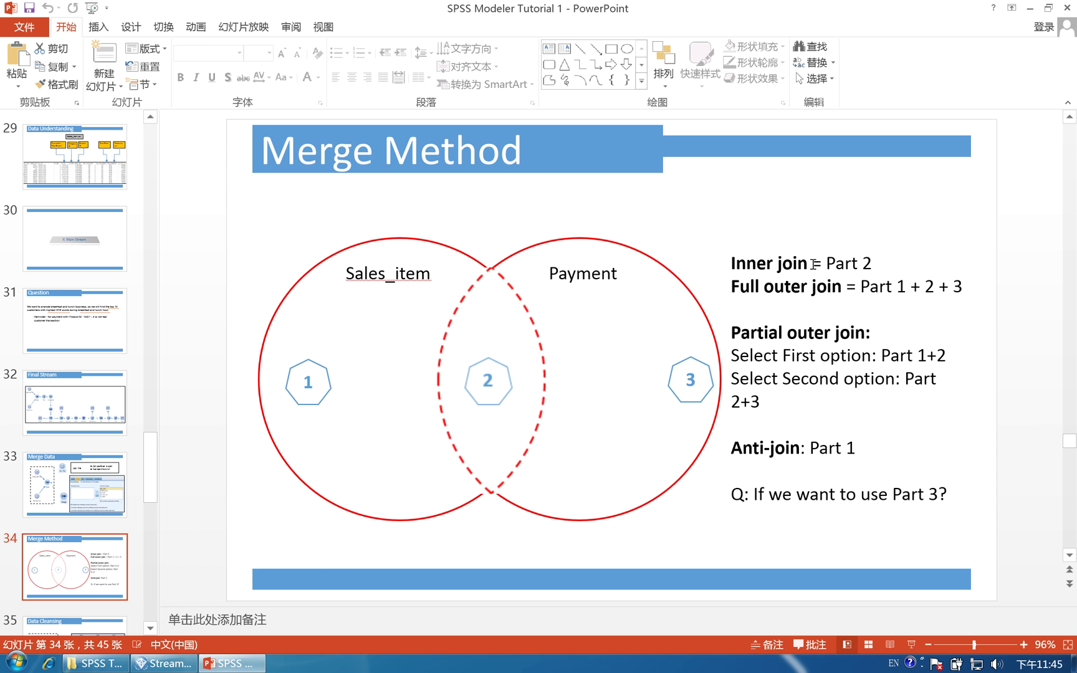
- Compare the join options in the Merge node's settings in SPSS Modeler with the Merge Method slide in PowerPoint
click(187, 663)
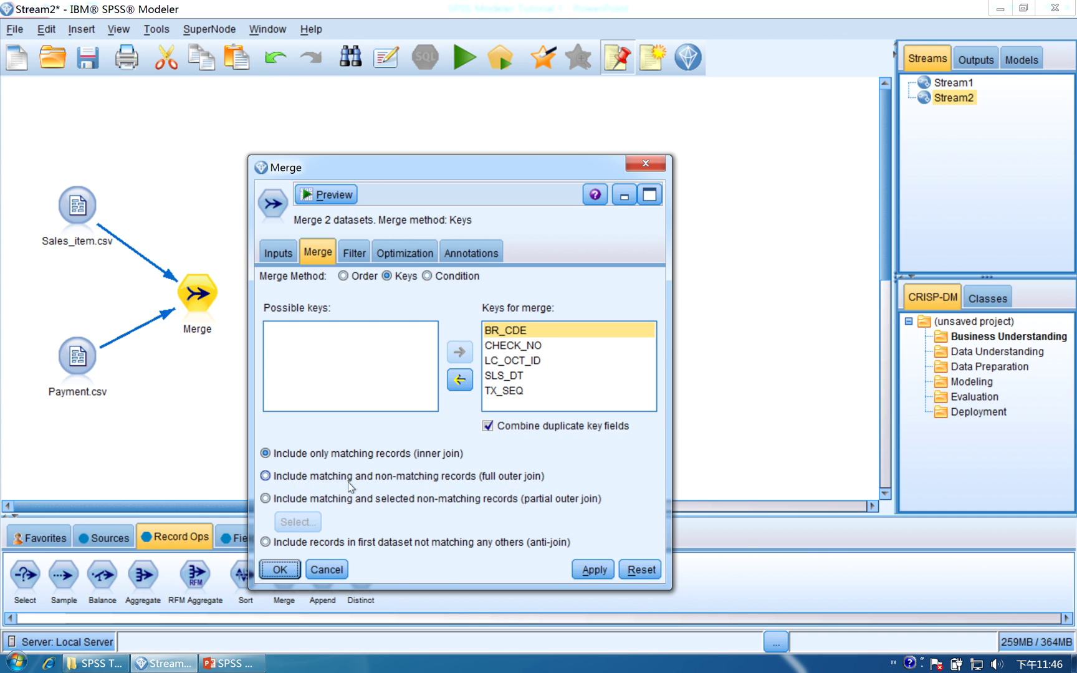
click(237, 664)
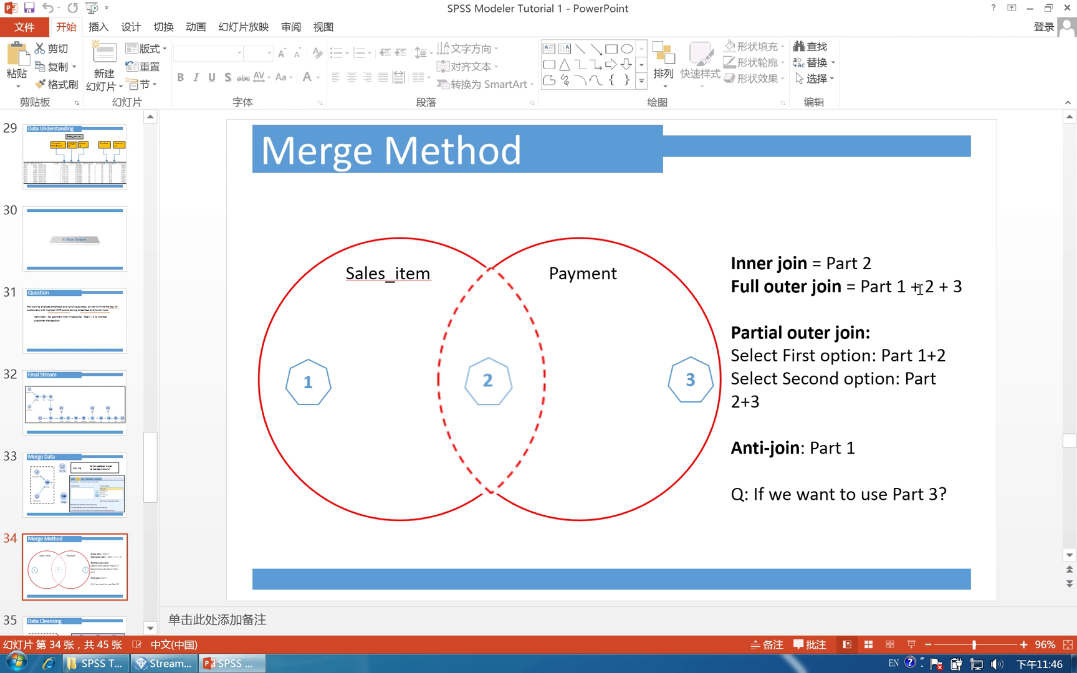
click(164, 663)
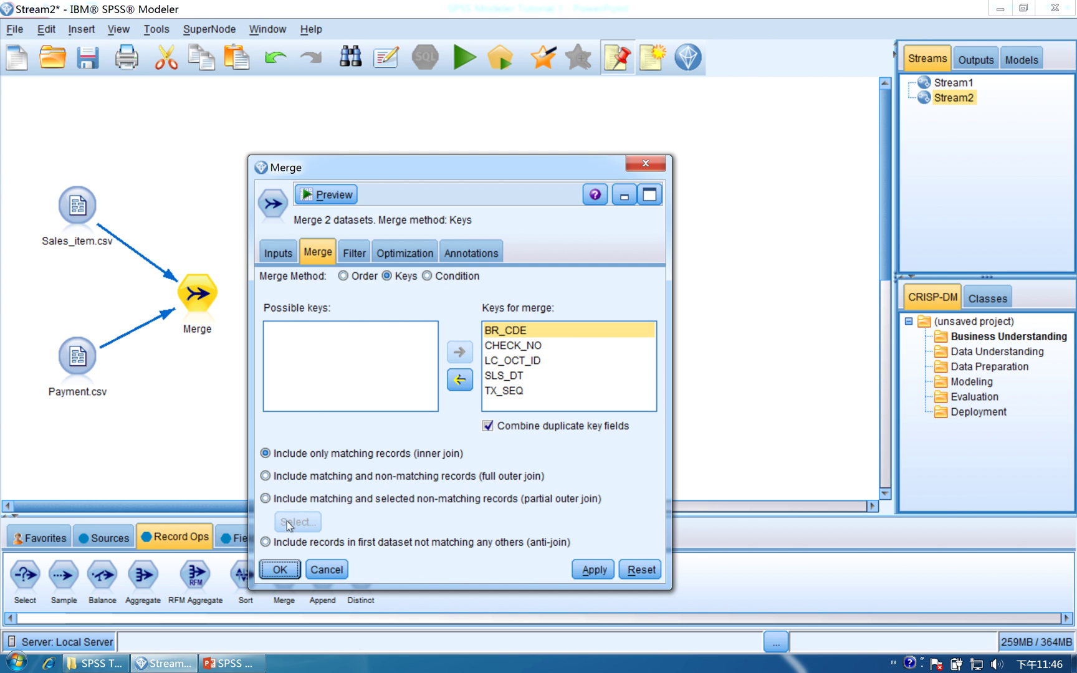
- Select the partial outer join, view its outer join dataset selection, and check the Merge Method slide in PowerPoint
click(266, 499)
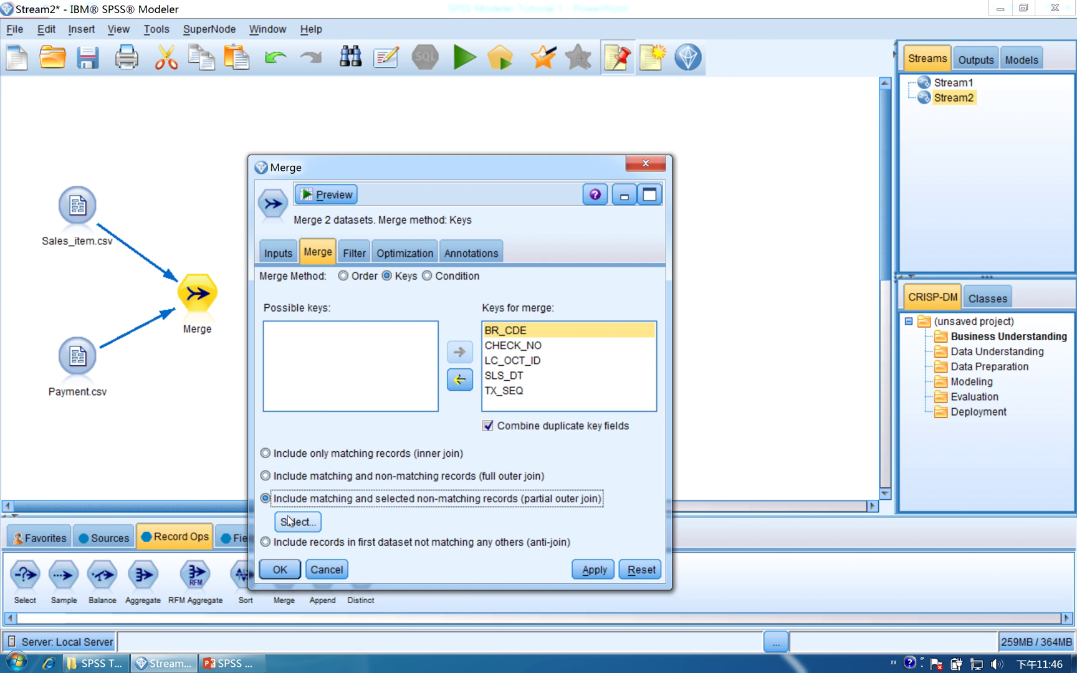
click(290, 521)
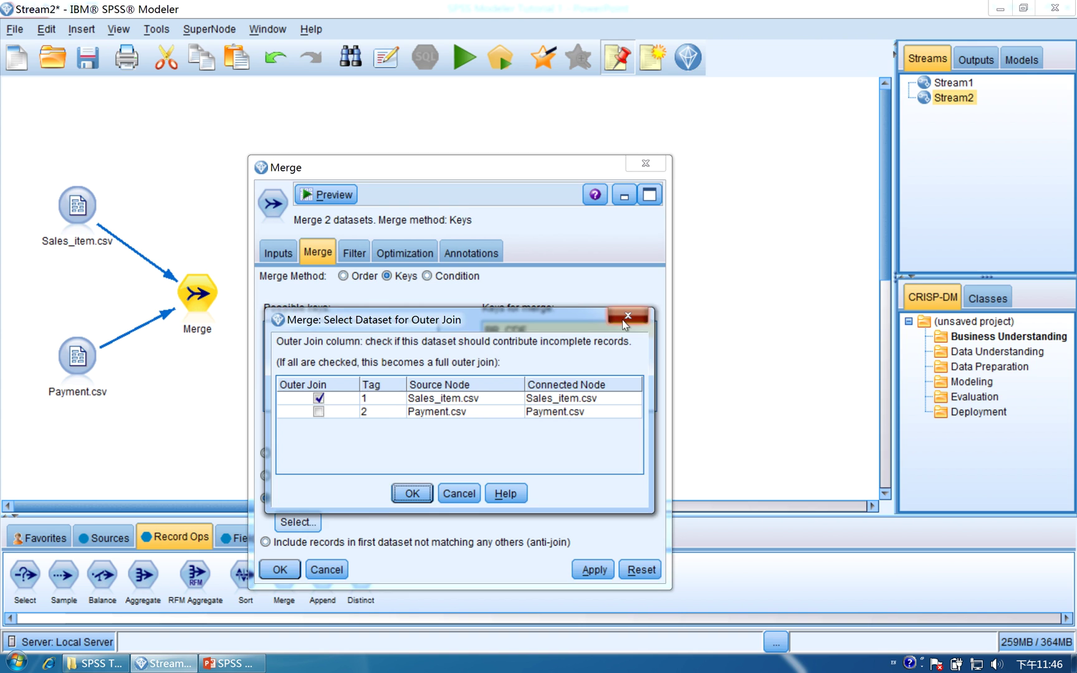
click(626, 317)
click(248, 663)
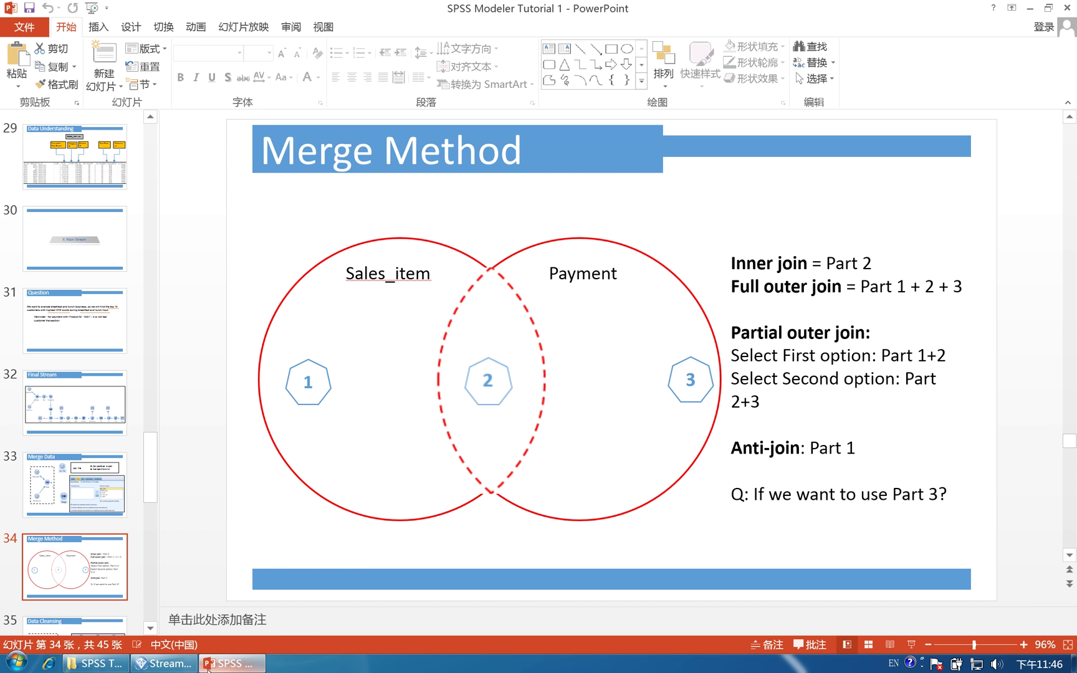
- In SPSS Modeler, make Payment.csv the only outer join dataset instead of Sales_item.csv, and compare this choice with the Merge Method slide
click(163, 663)
click(312, 521)
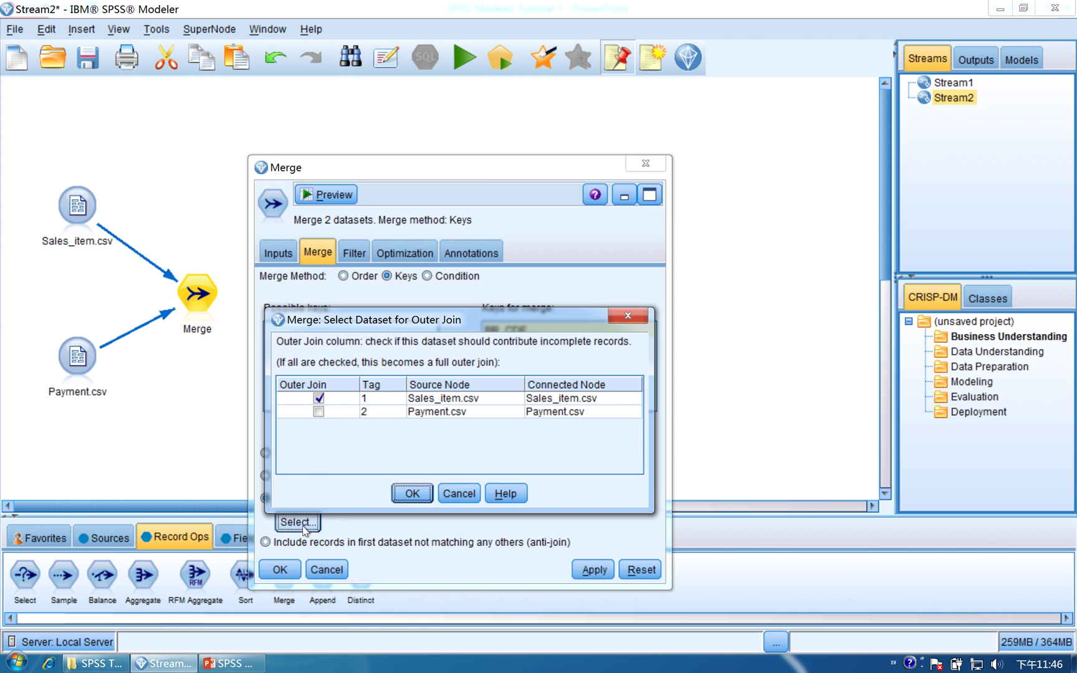
click(318, 398)
click(318, 411)
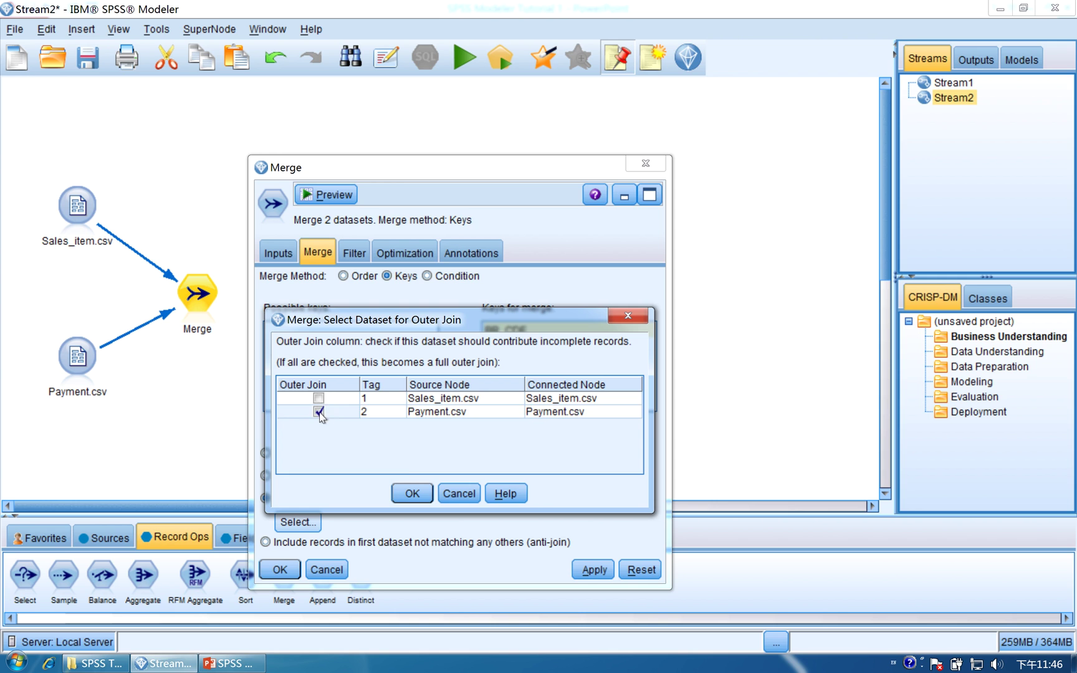
click(423, 492)
click(250, 662)
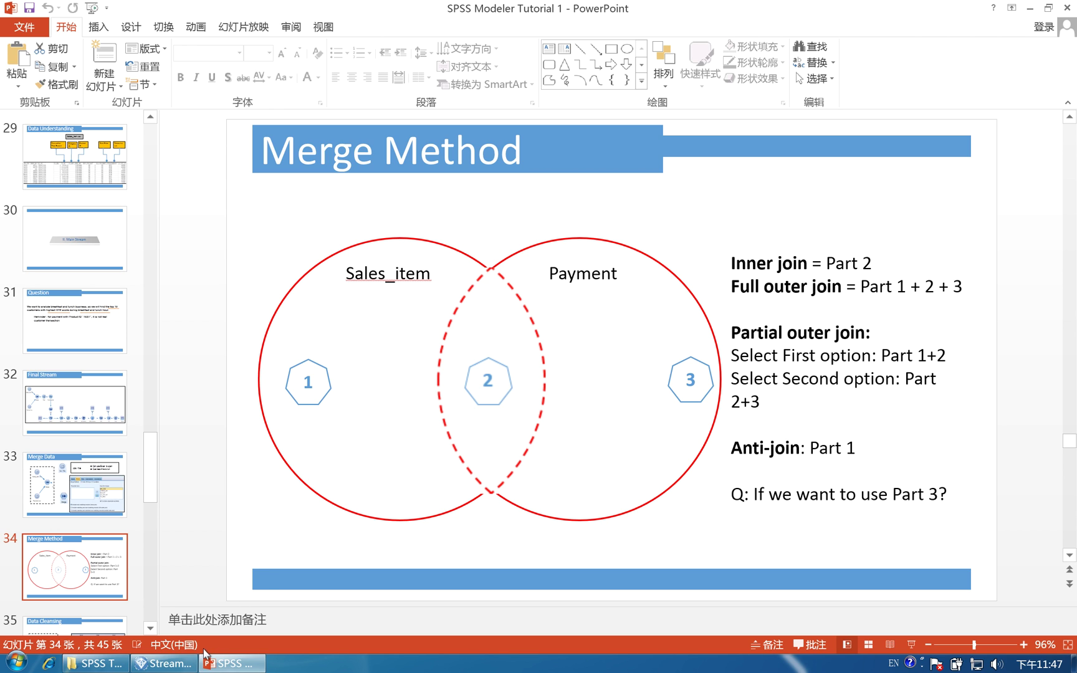
click(187, 663)
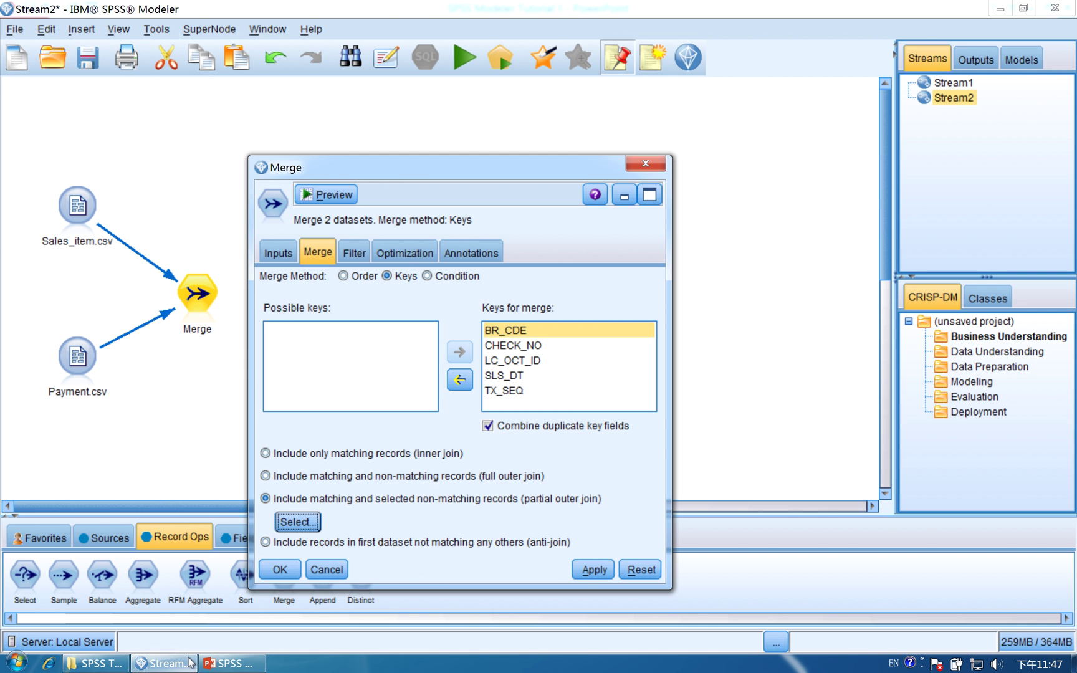
- Select the anti-join option for the Merge node and compare it with the Merge Method slide in PowerPoint
click(284, 546)
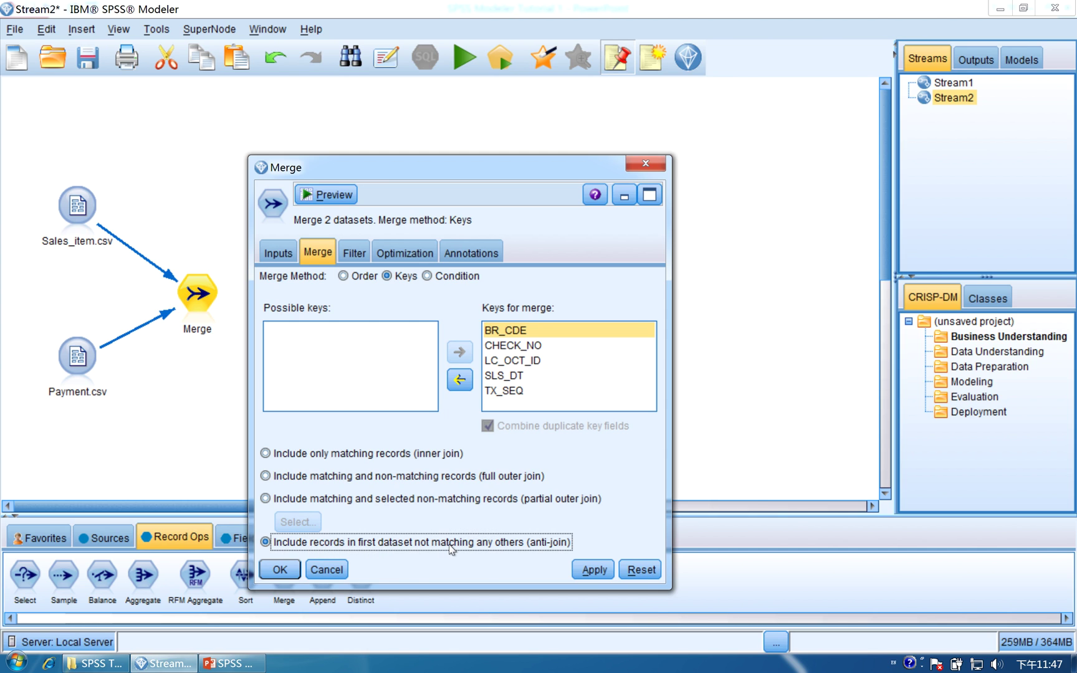
click(220, 662)
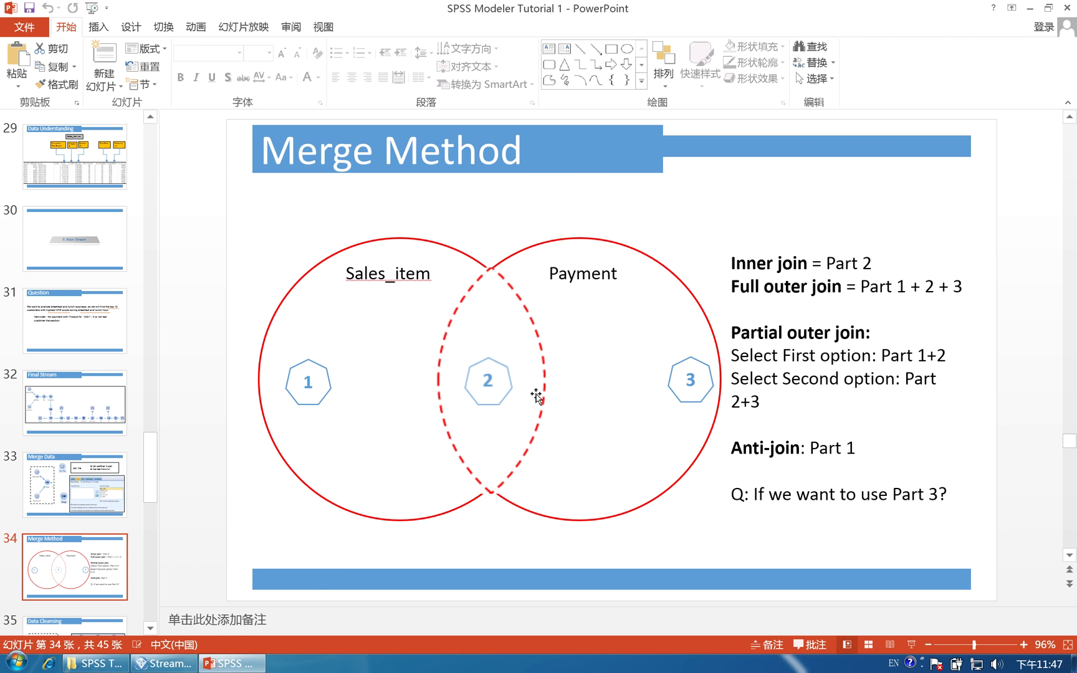
click(194, 663)
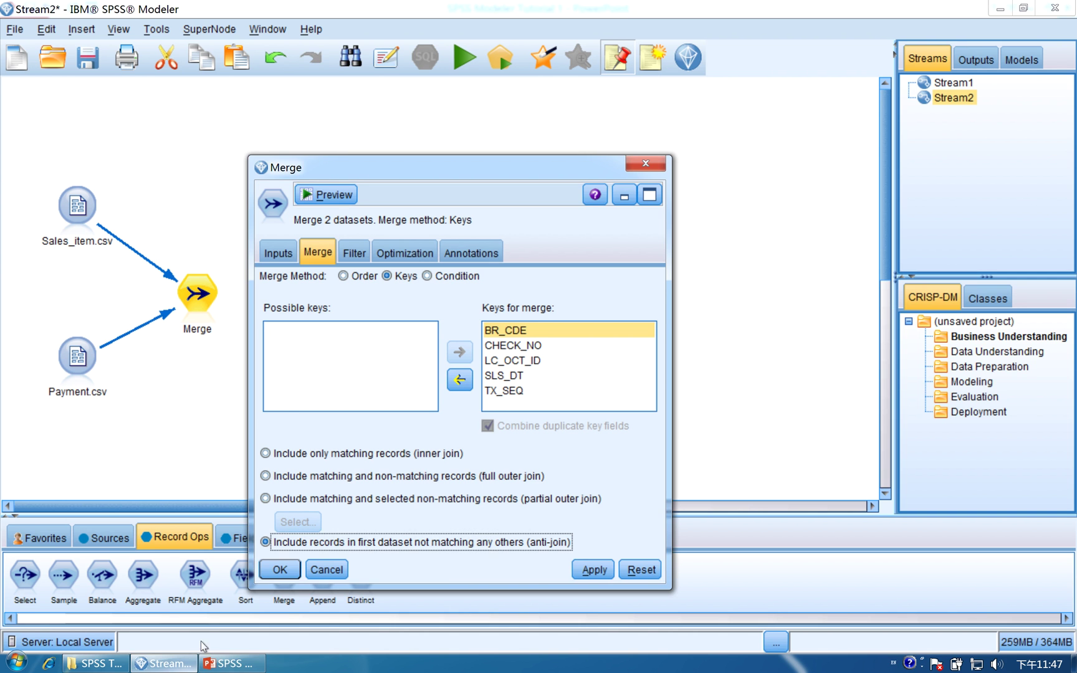
- Move Sales_item.csv below Payment.csv in the Merge node's input order, compare with the slide, and restore the original order
click(287, 257)
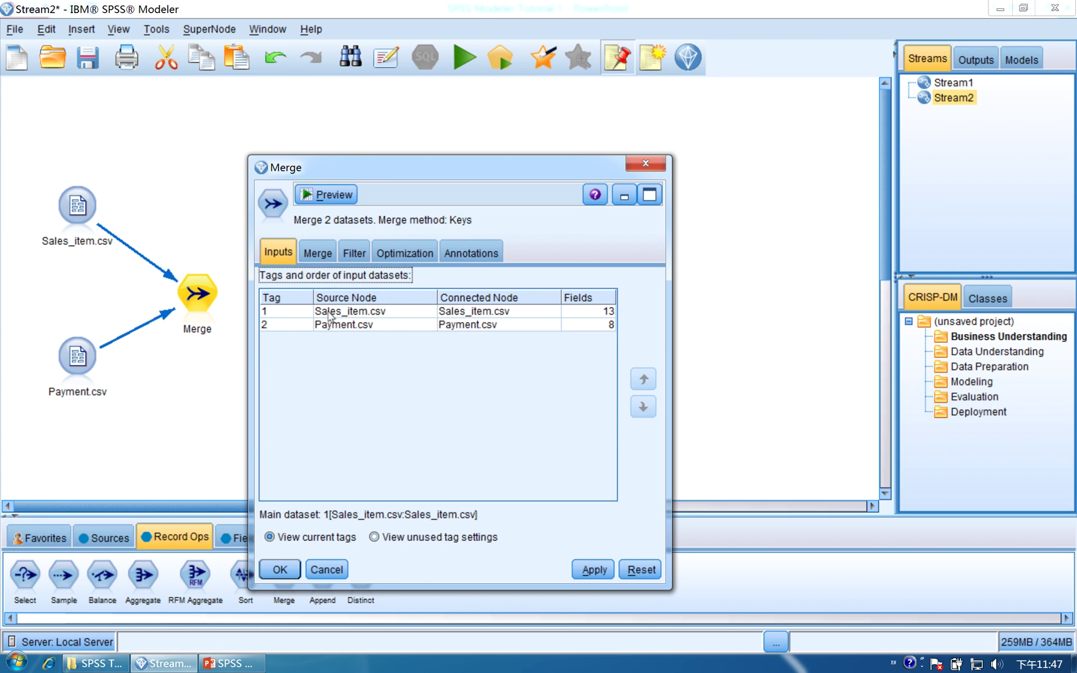
click(336, 312)
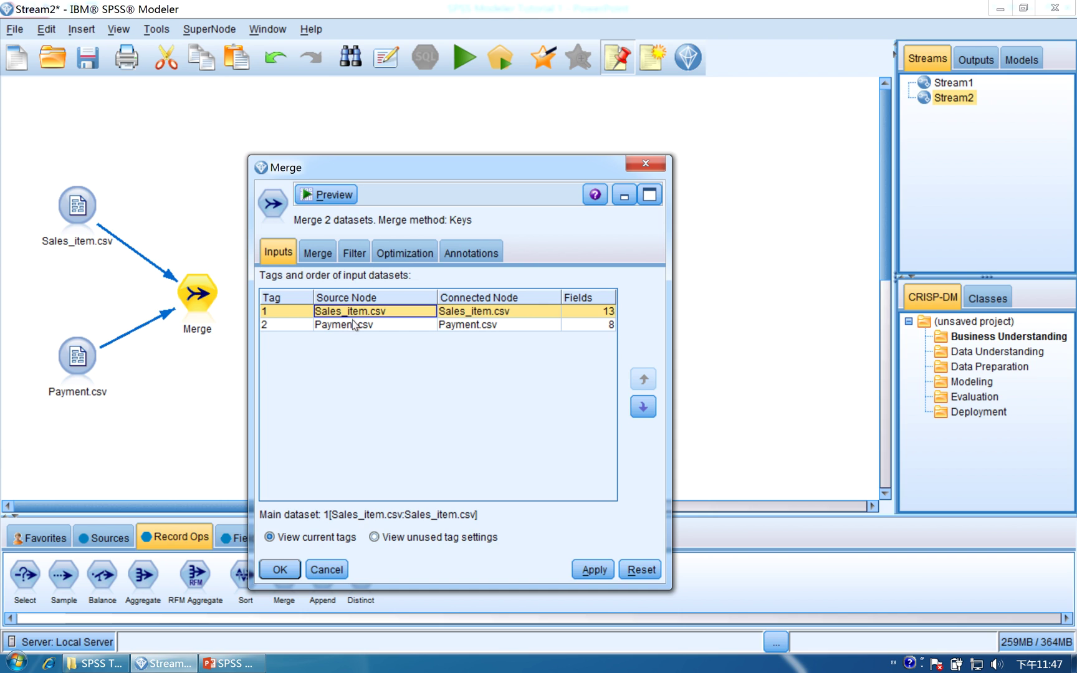
click(643, 407)
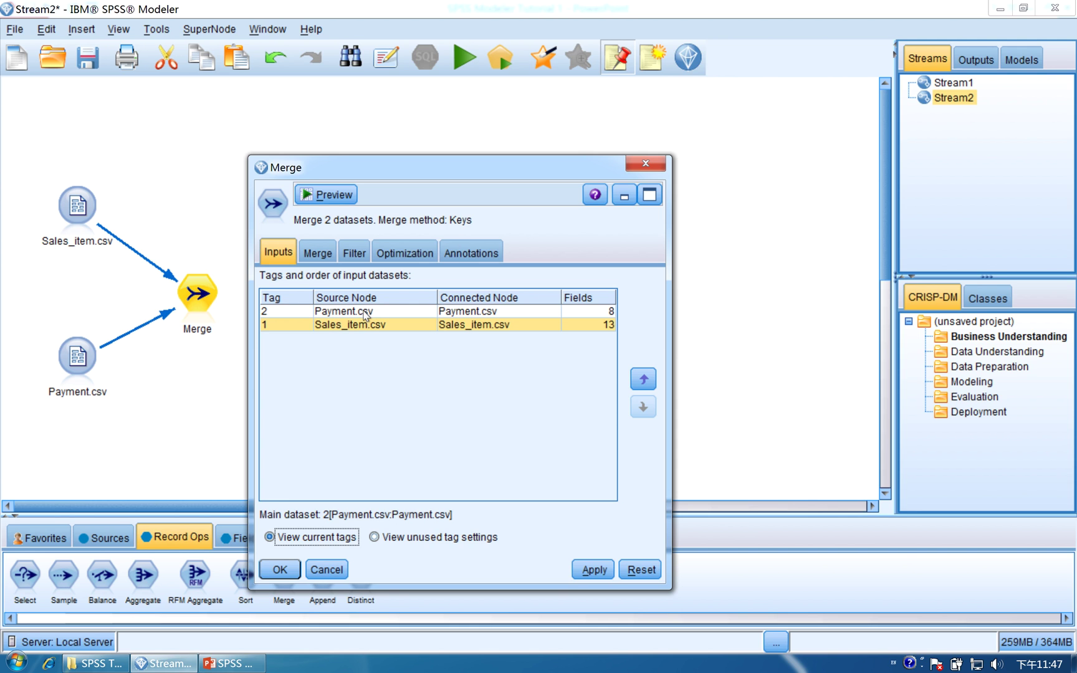
key(alt+Tab)
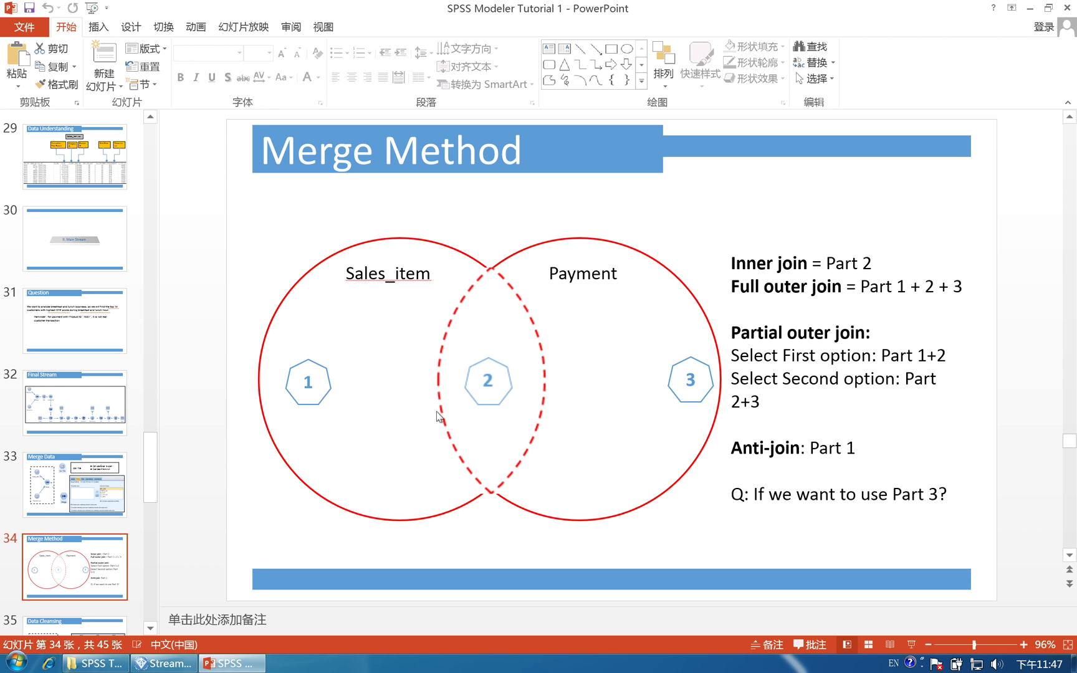
click(190, 659)
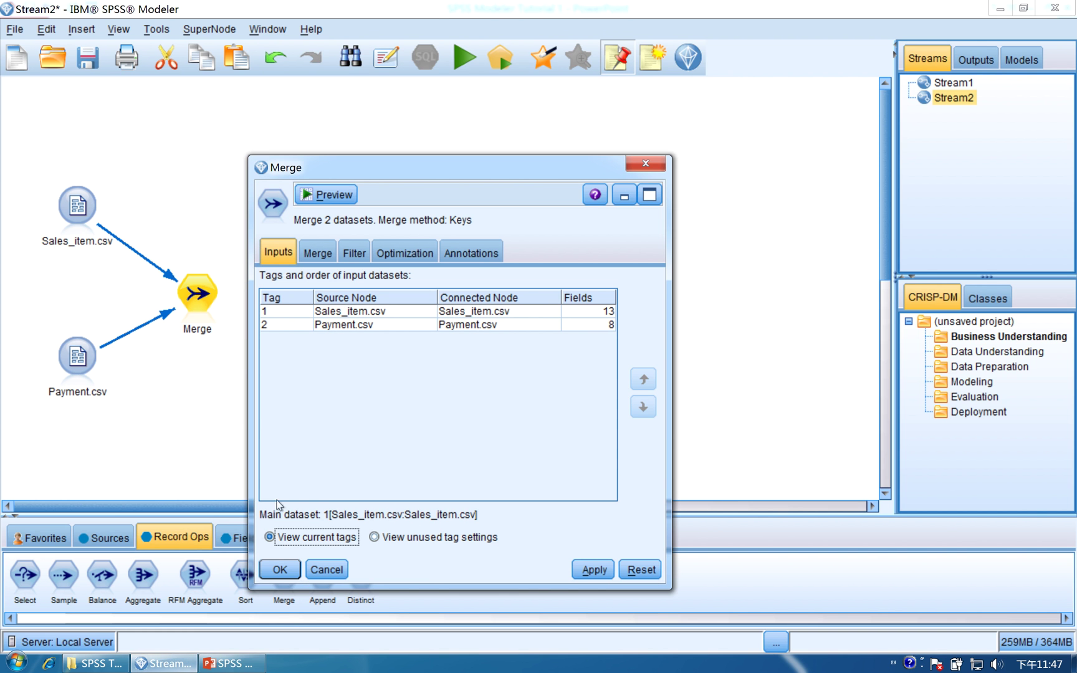
click(355, 315)
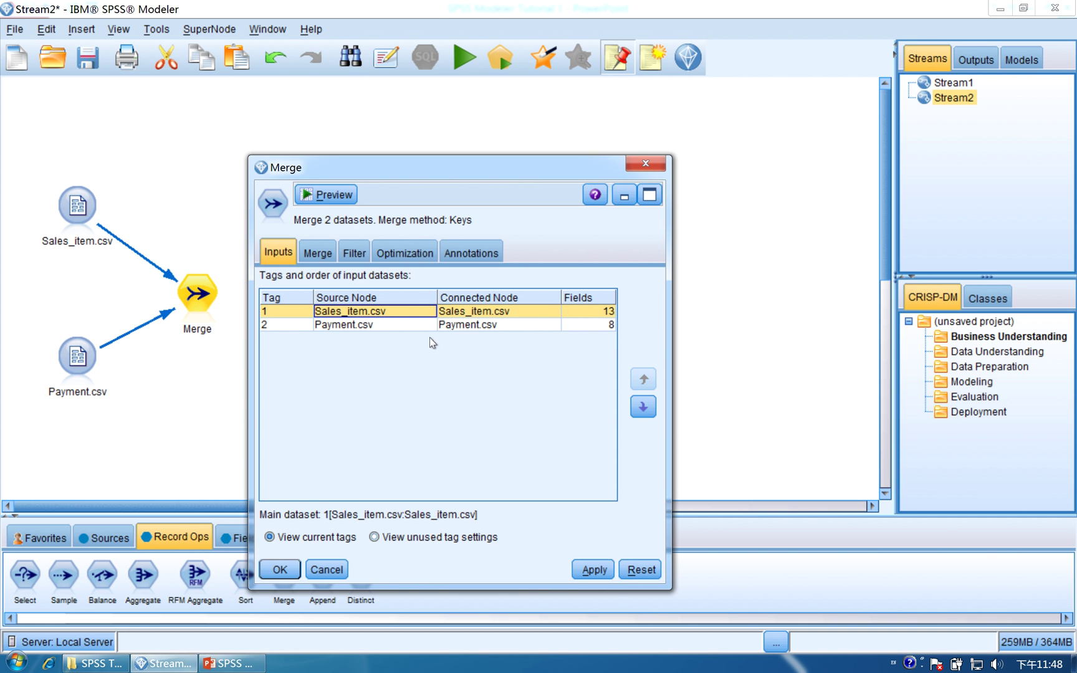
- Set the merge to include only matching records (inner join) and accept the Merge node's settings
click(319, 253)
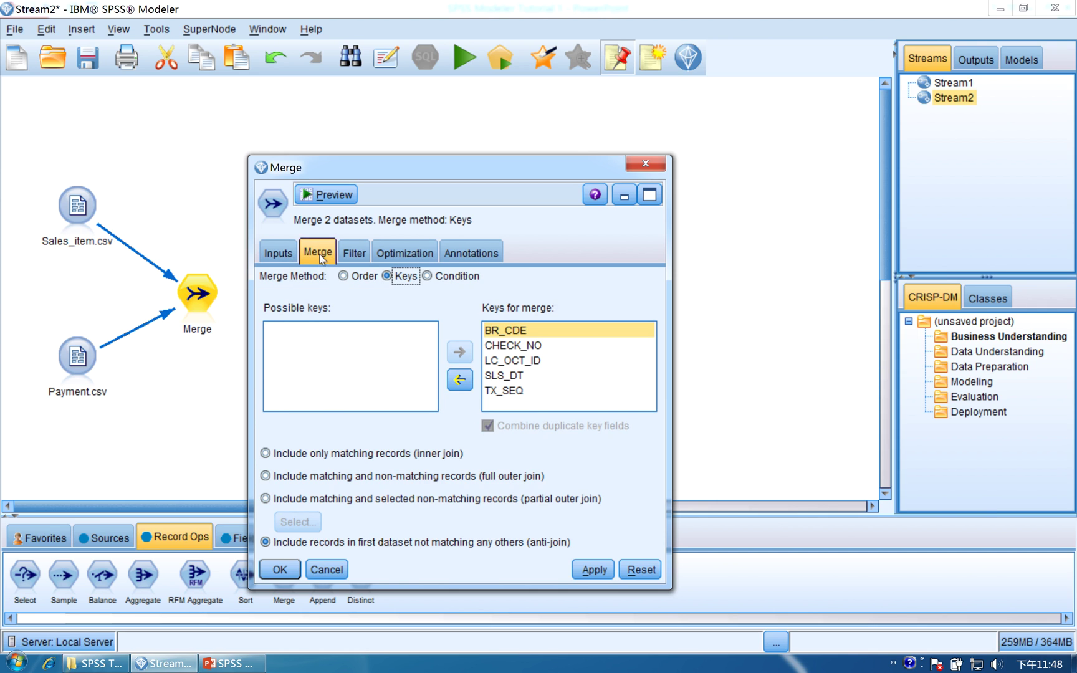
click(277, 457)
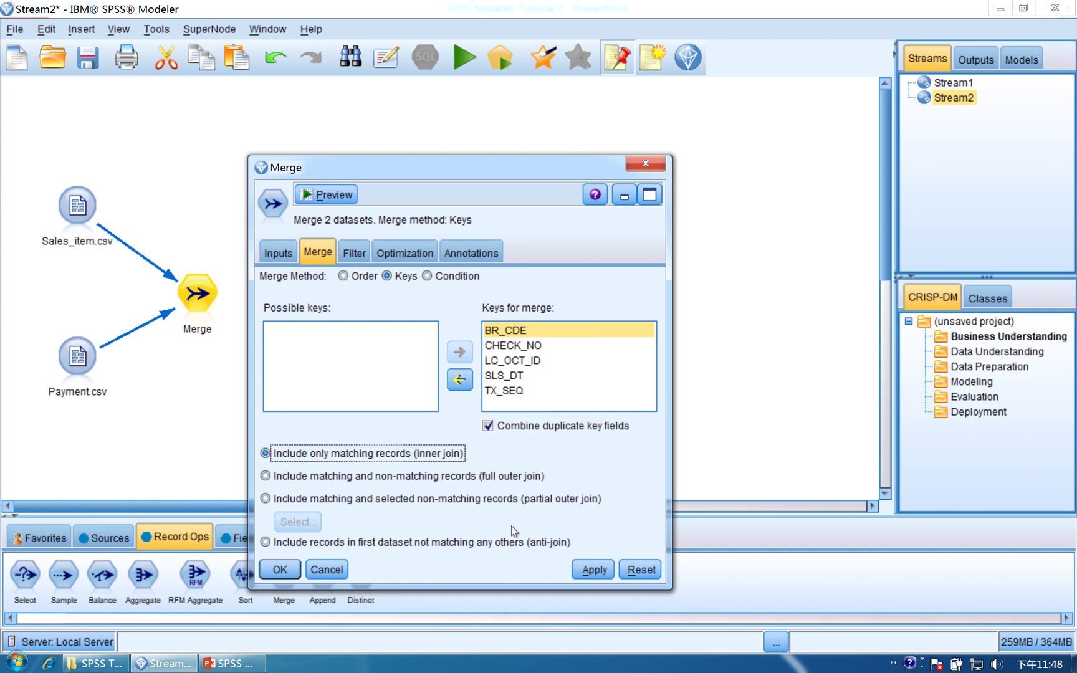
click(574, 567)
click(279, 570)
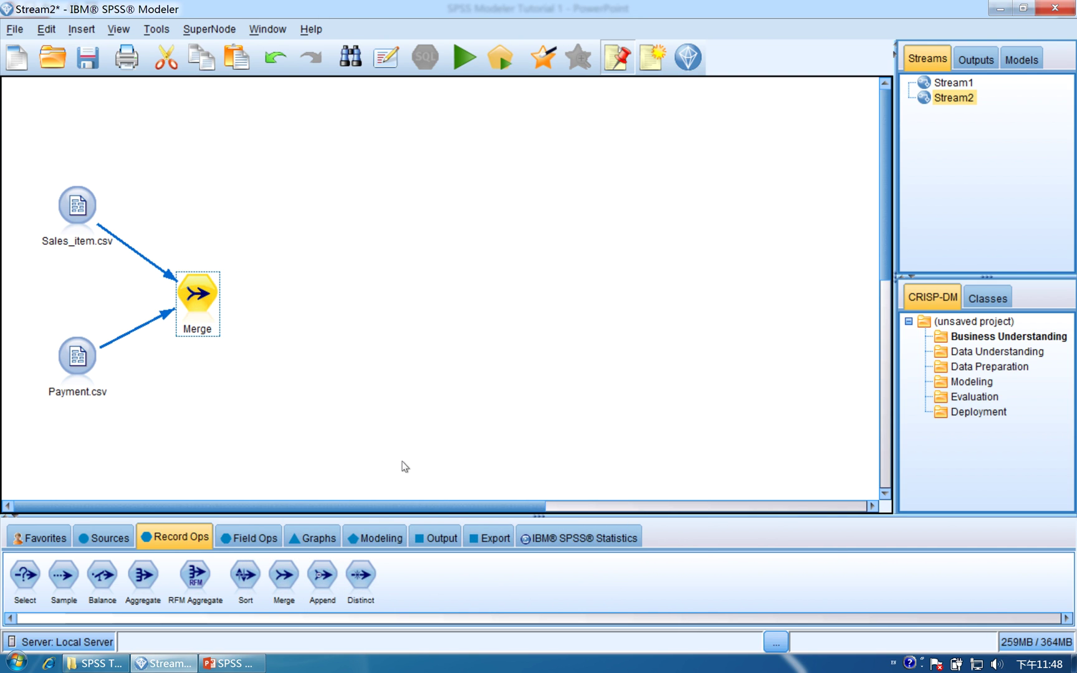
- Add a Table output node below the Merge node, connect Merge to it, and run the table
click(436, 538)
drag(26, 577, 185, 413)
drag(195, 296, 194, 408)
double_click(193, 408)
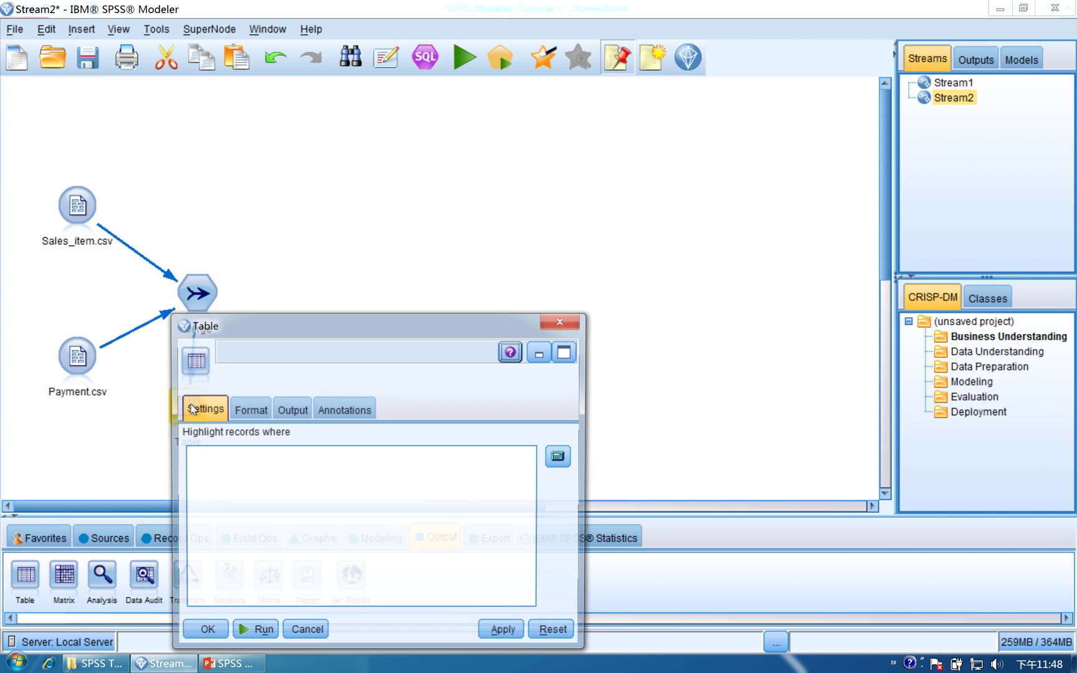
click(254, 633)
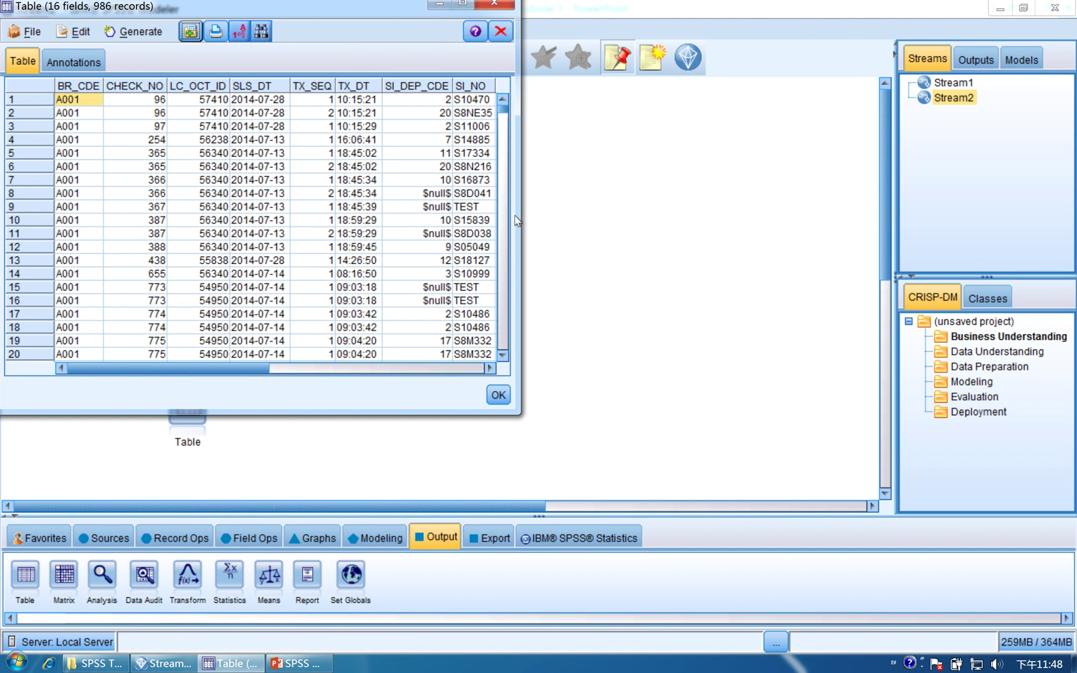
- Widen the table output to examine all fields of the merged records, then close it
drag(517, 215, 981, 215)
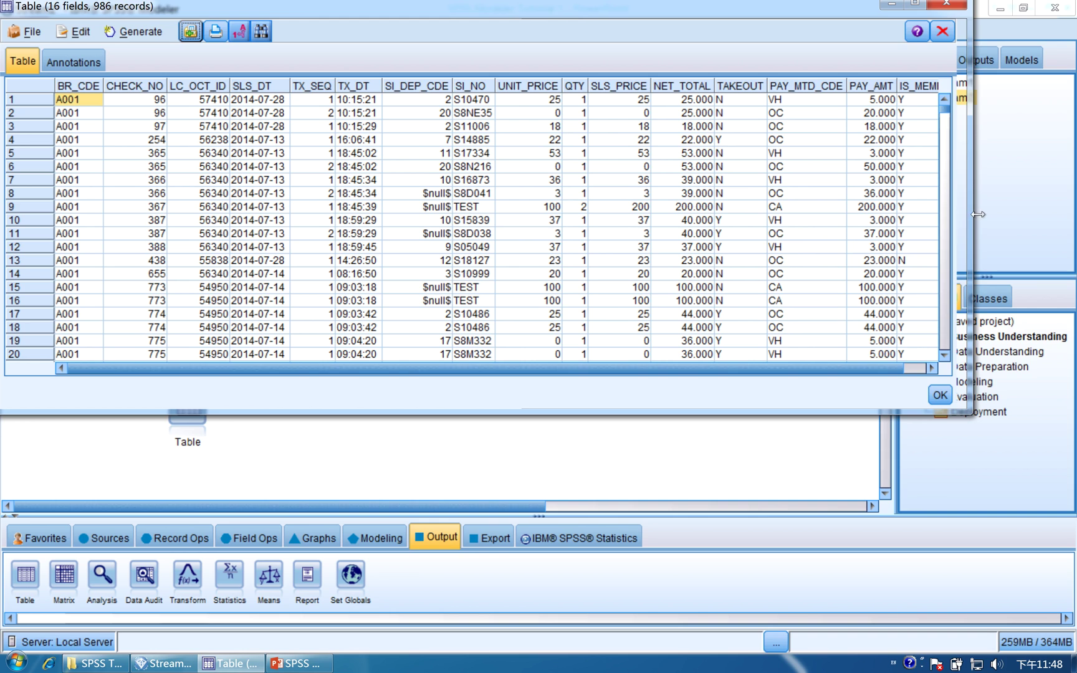
drag(410, 374, 517, 368)
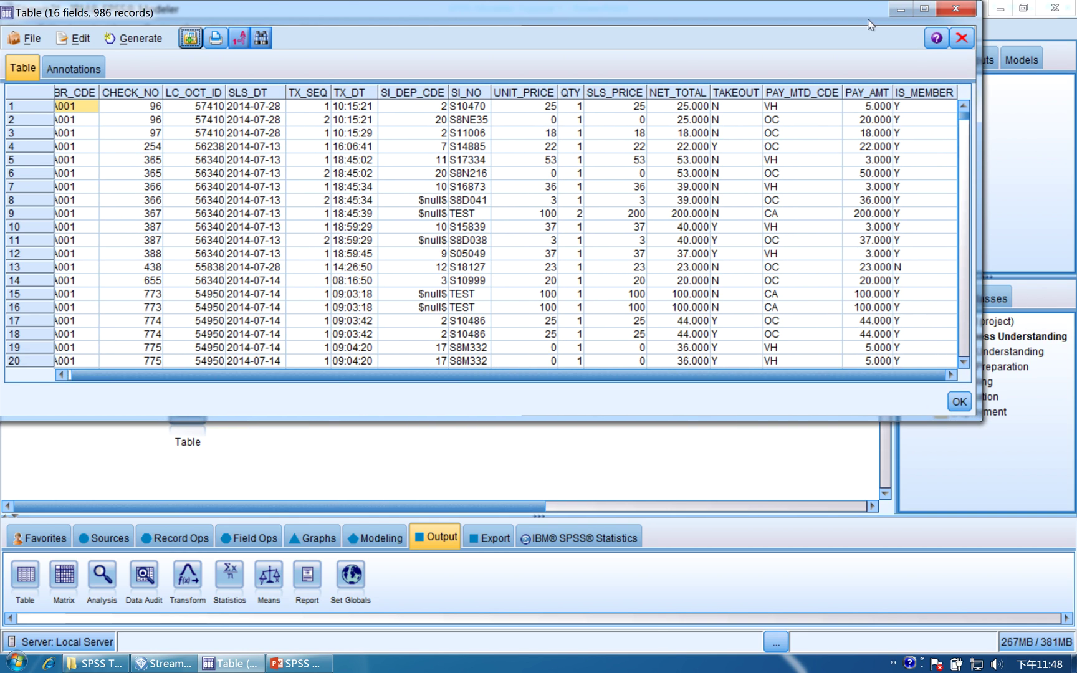
click(948, 15)
drag(244, 373, 184, 360)
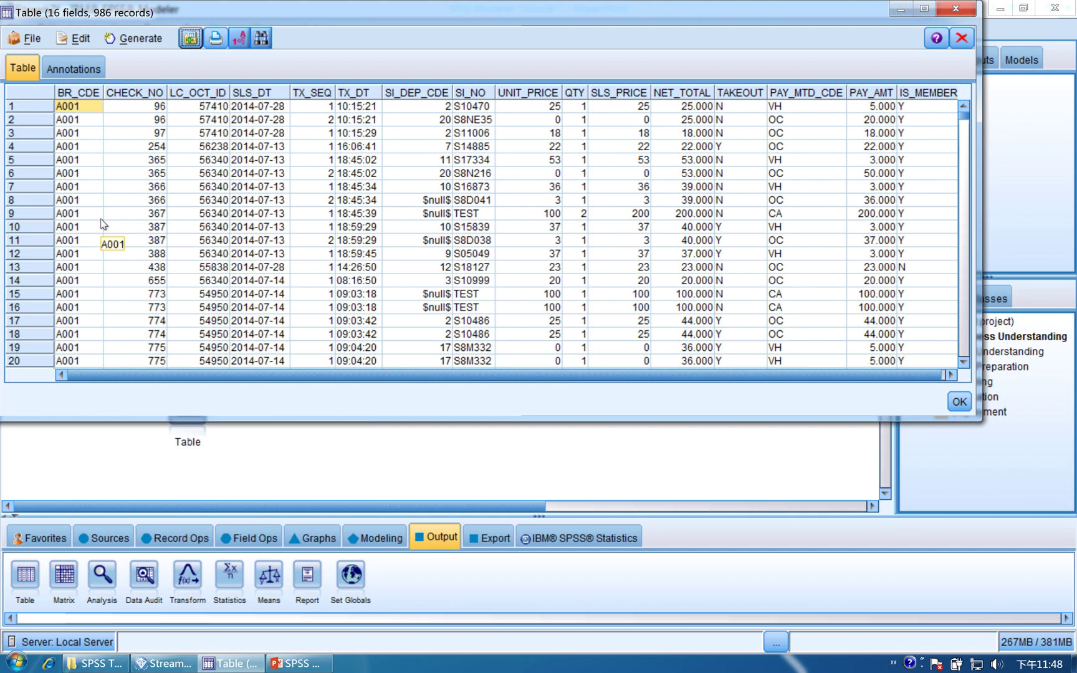
click(963, 15)
- Switch to PowerPoint and view the Data Cleansing slide with the Filter node's field names and exclusions
click(241, 662)
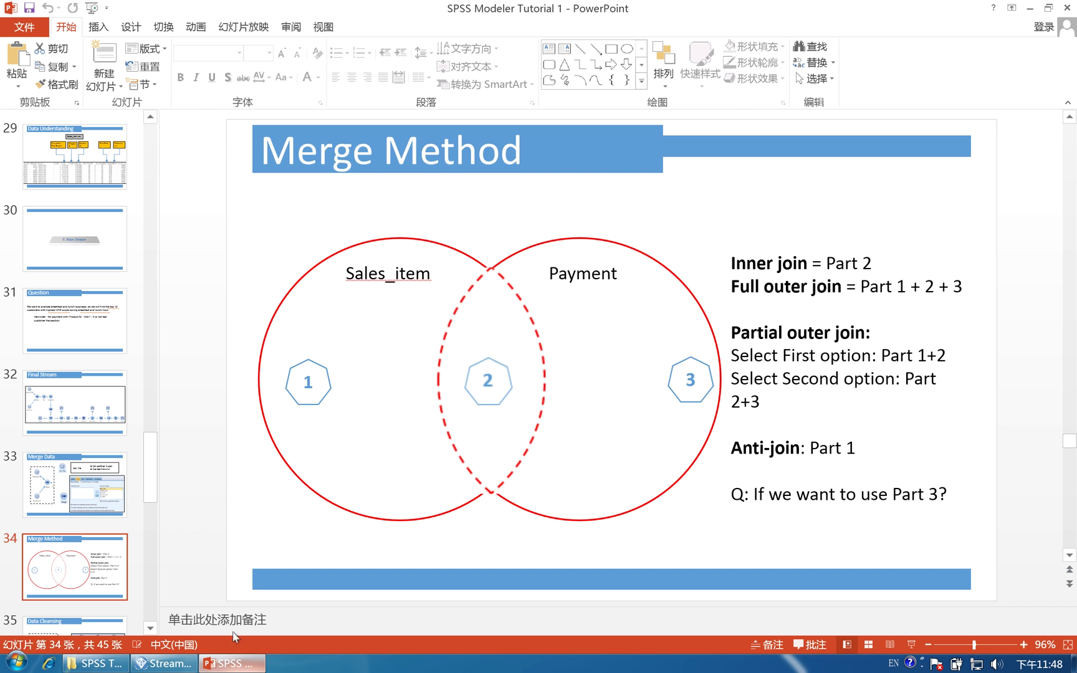
scroll(140, 505, up, 1)
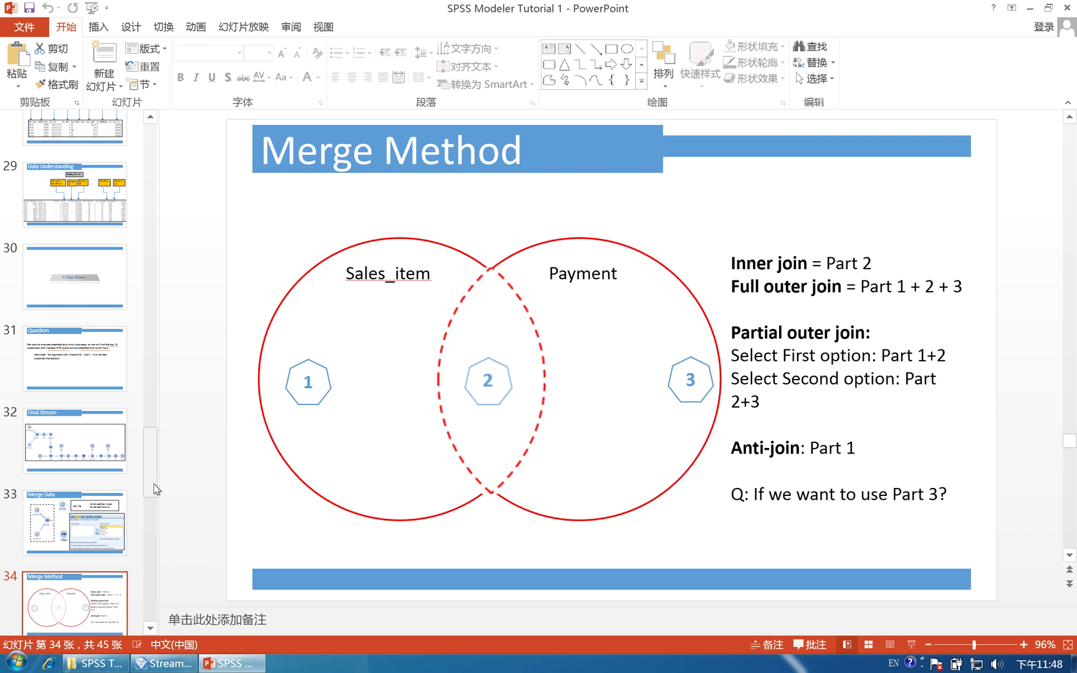
scroll(140, 505, down, 5)
click(87, 292)
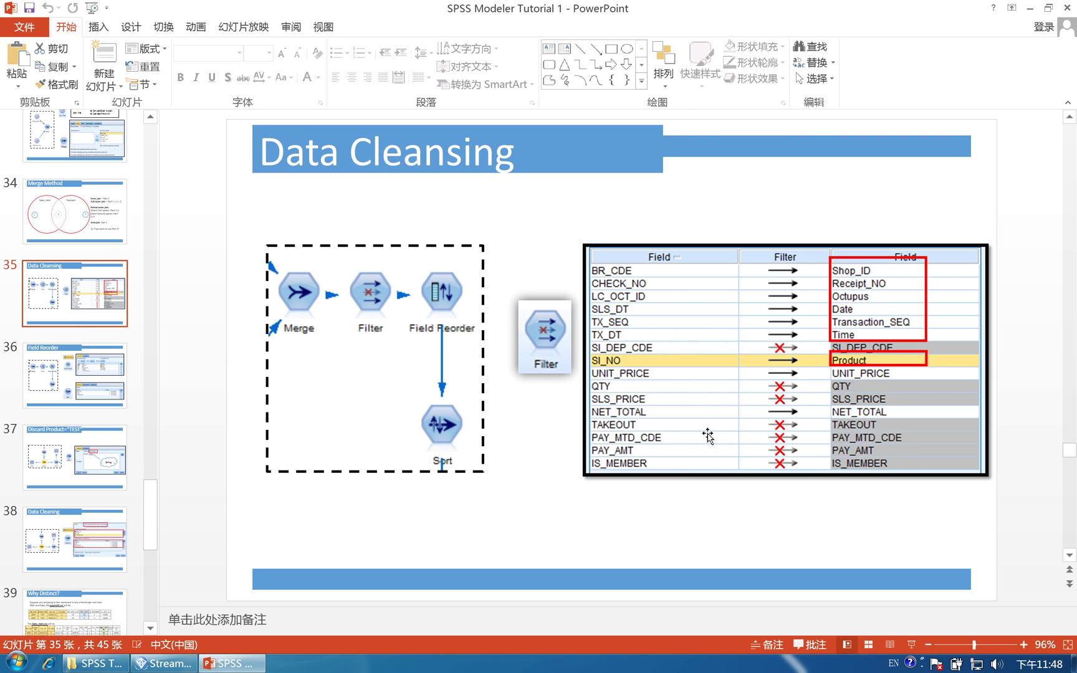
- Switch to SPSS Modeler, add a Filter node beside the Merge node, and connect Merge to it
click(172, 664)
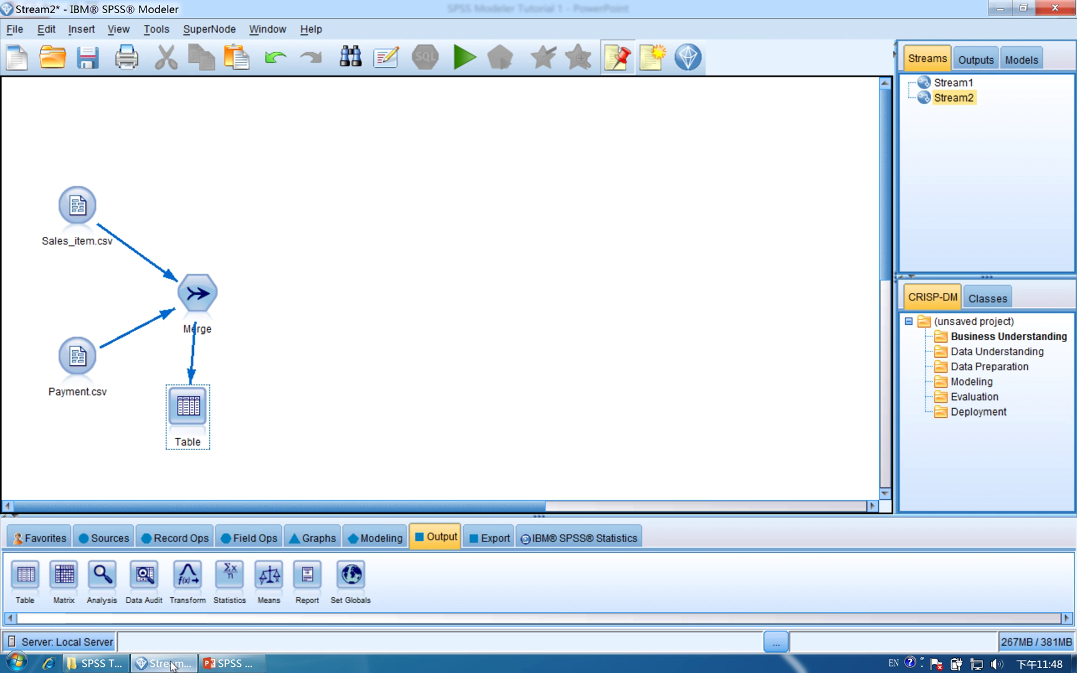
click(195, 539)
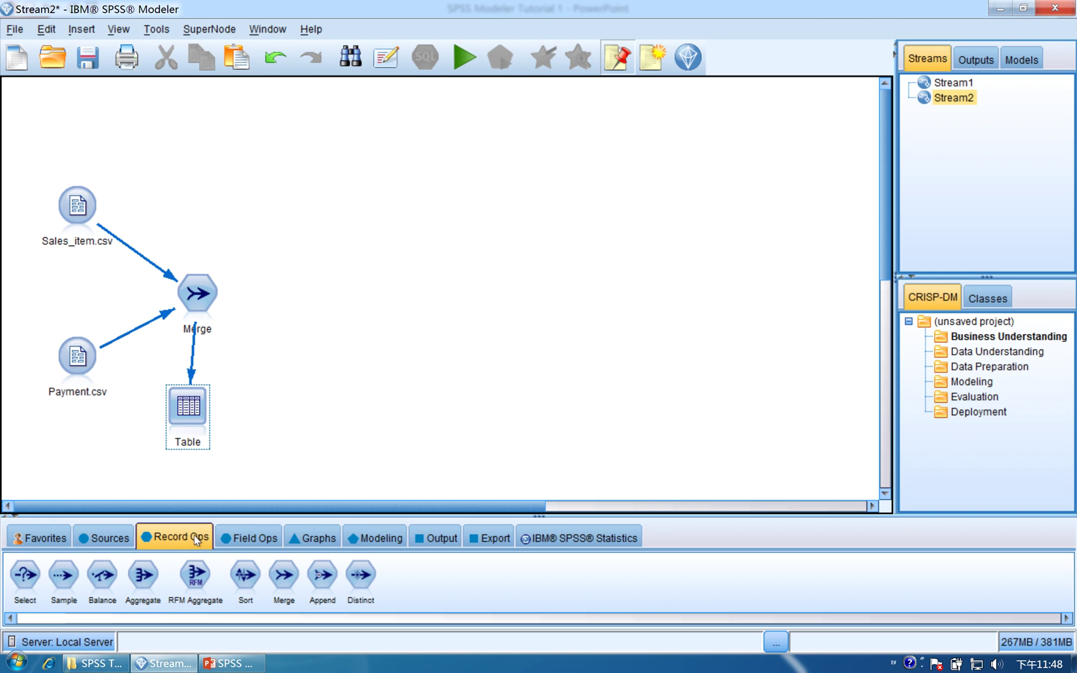
click(238, 538)
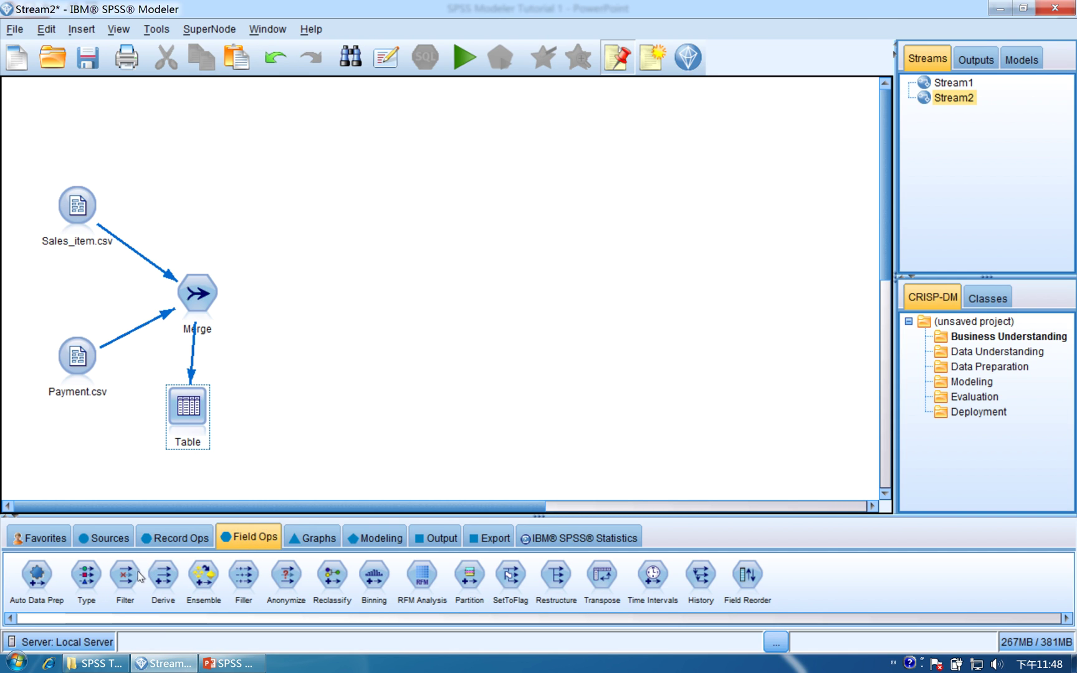
drag(128, 581, 286, 301)
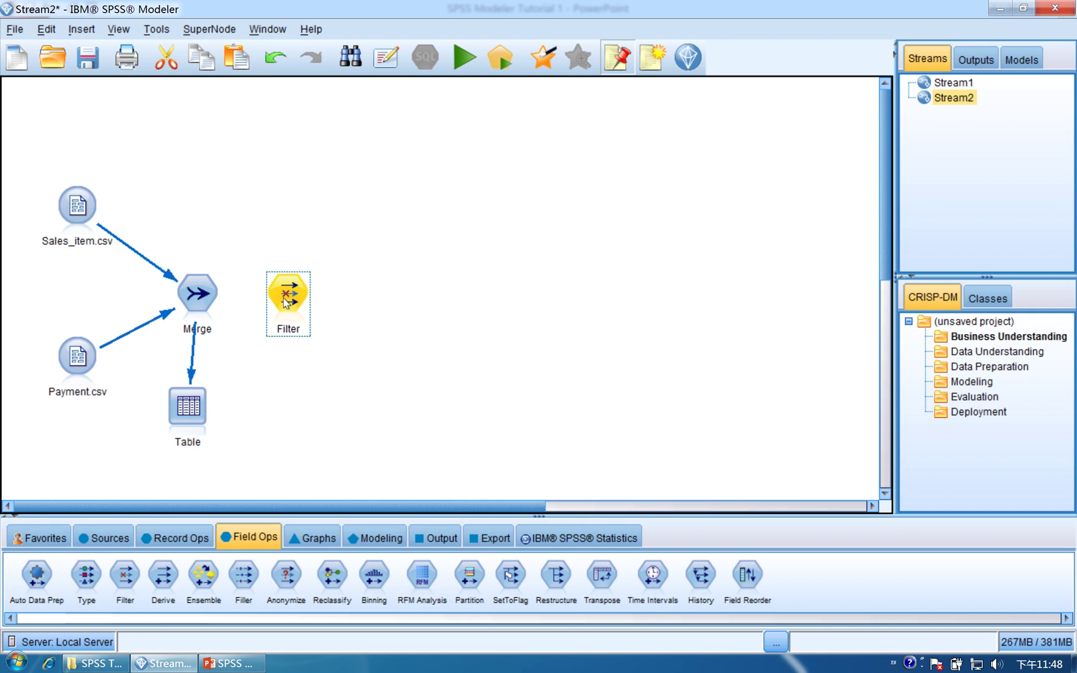
right_click(207, 298)
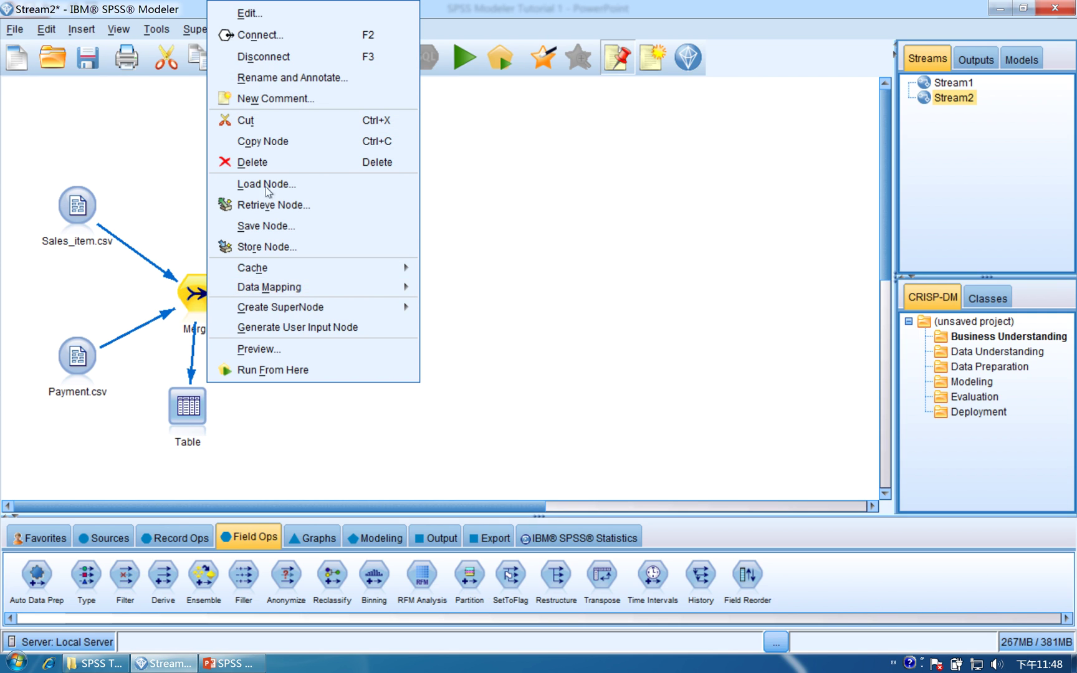
click(302, 37)
click(301, 301)
- In the Filter node, exclude IS_MEMBER, PAY_AMT, PAY_MTD_CDE, TAKEOUT, SLS_PRICE, QTY and SI_DEP_CDE
double_click(296, 302)
drag(397, 273, 386, 95)
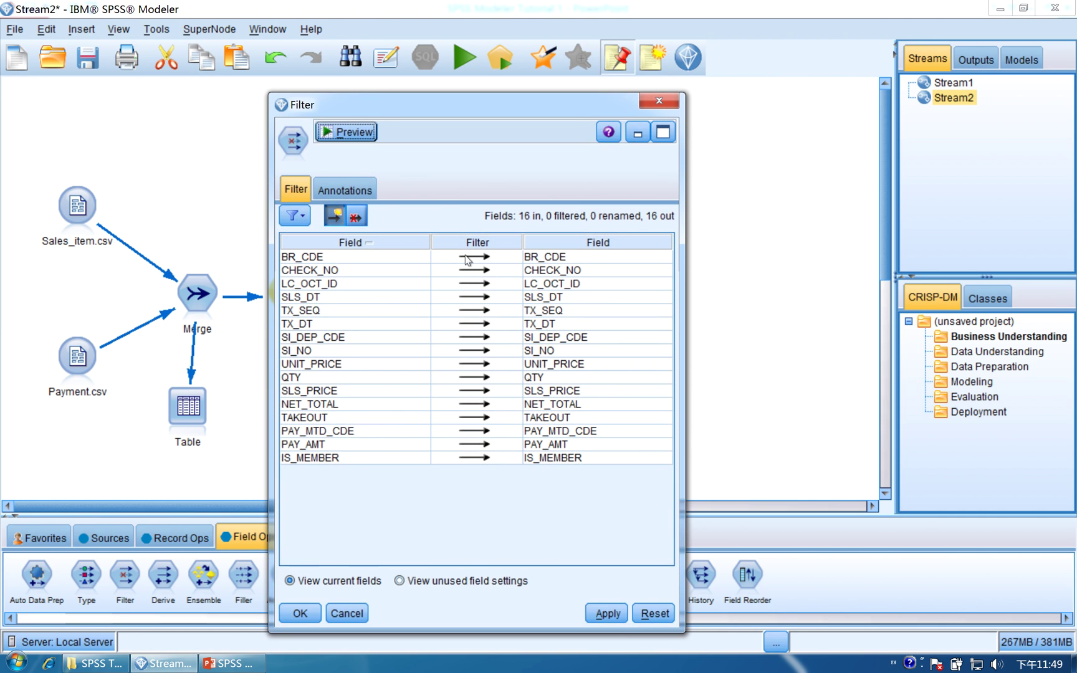
click(478, 458)
click(474, 445)
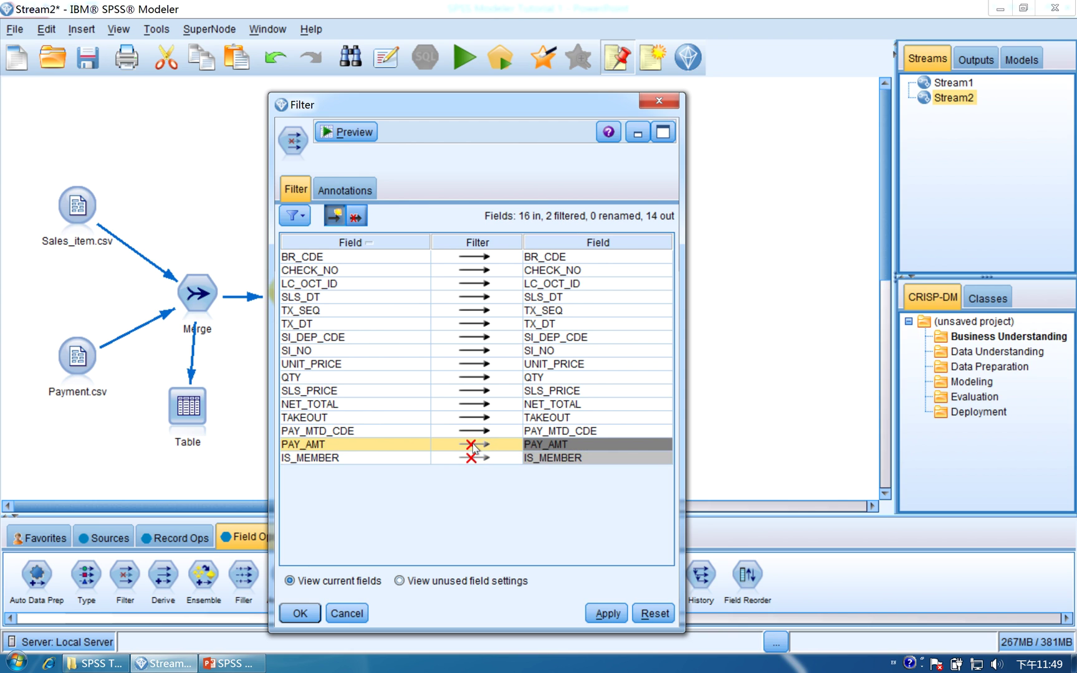
click(475, 432)
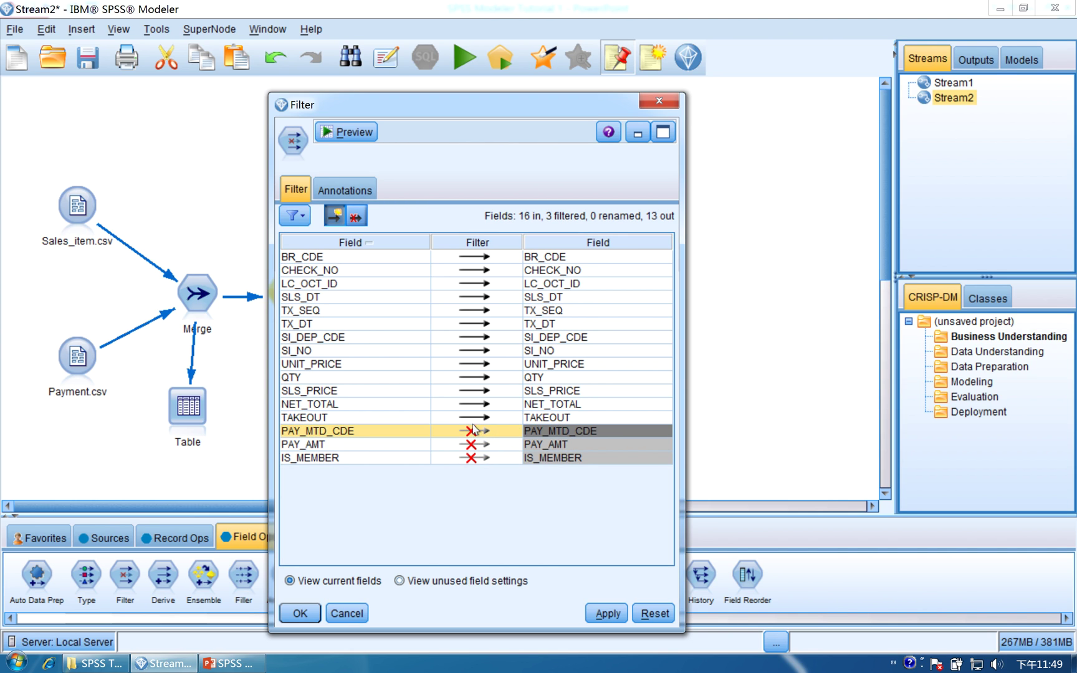
click(474, 417)
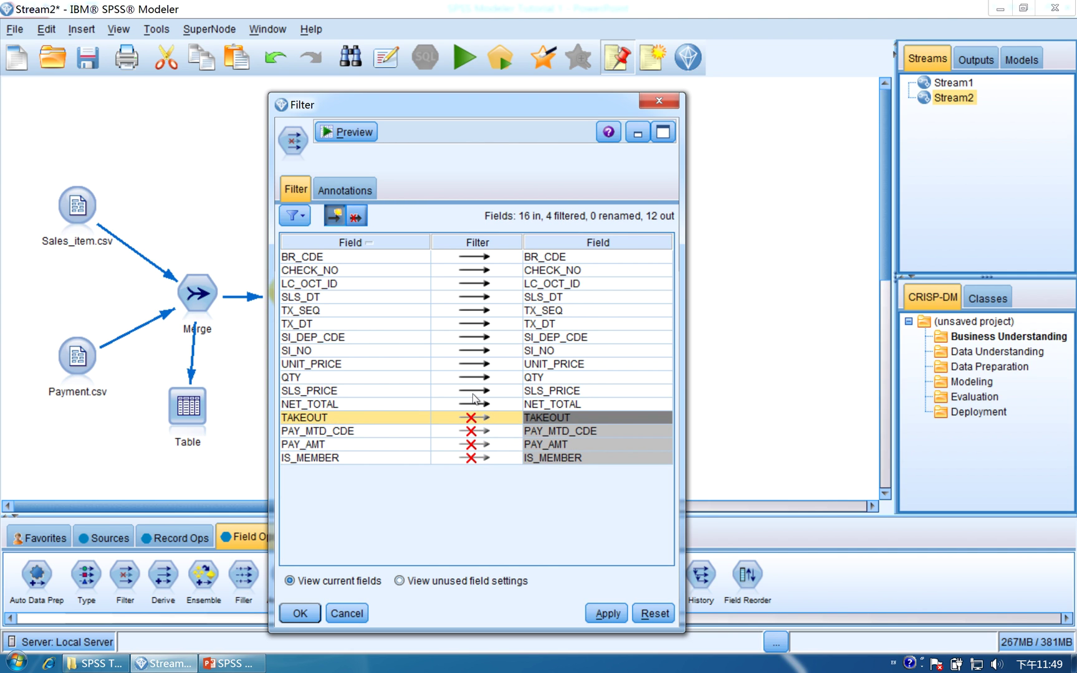
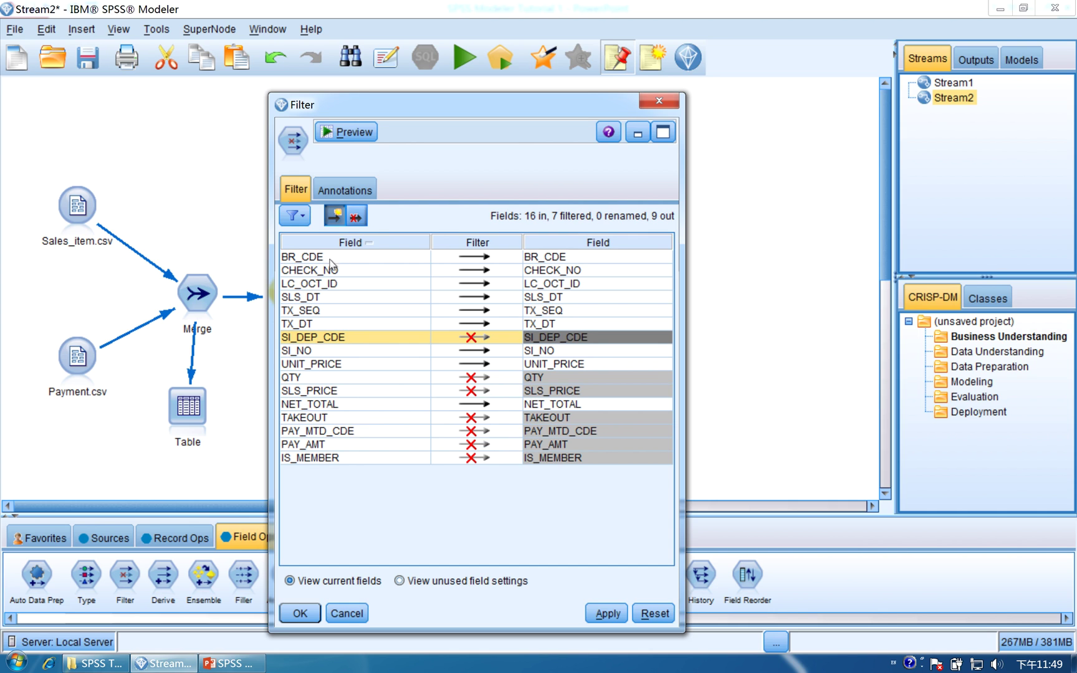
- Rename the output field BR_CDE to Shop_ID and CHECK_NO to Receipt_NO in the Filter node
click(532, 257)
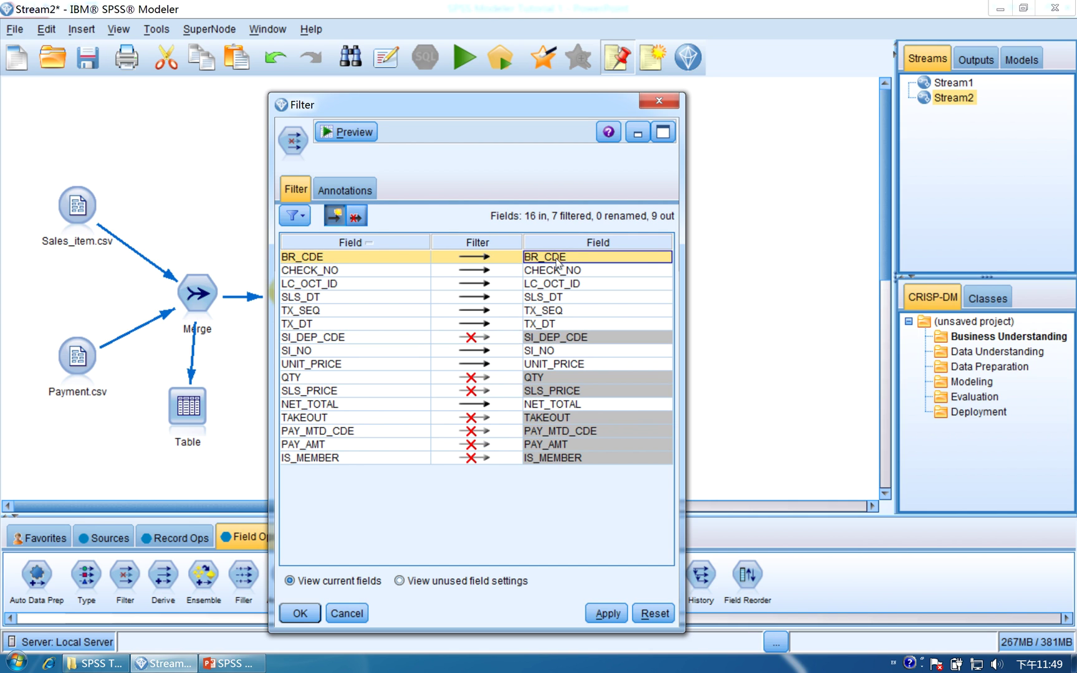
click(582, 256)
drag(592, 256, 522, 256)
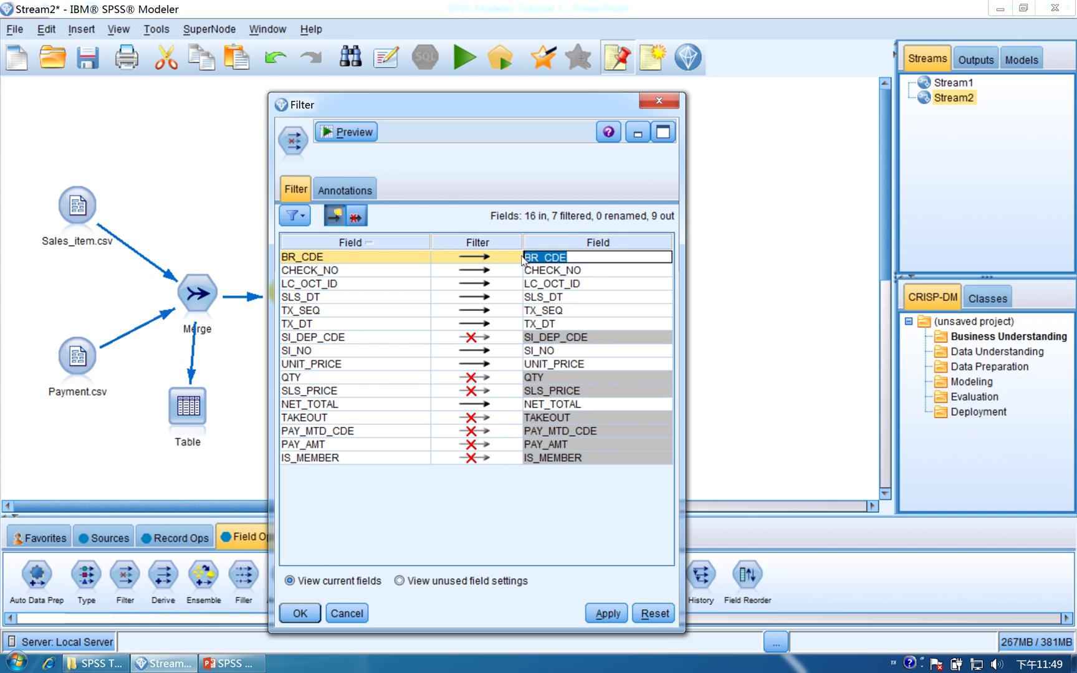
key(BackSpace)
click(541, 273)
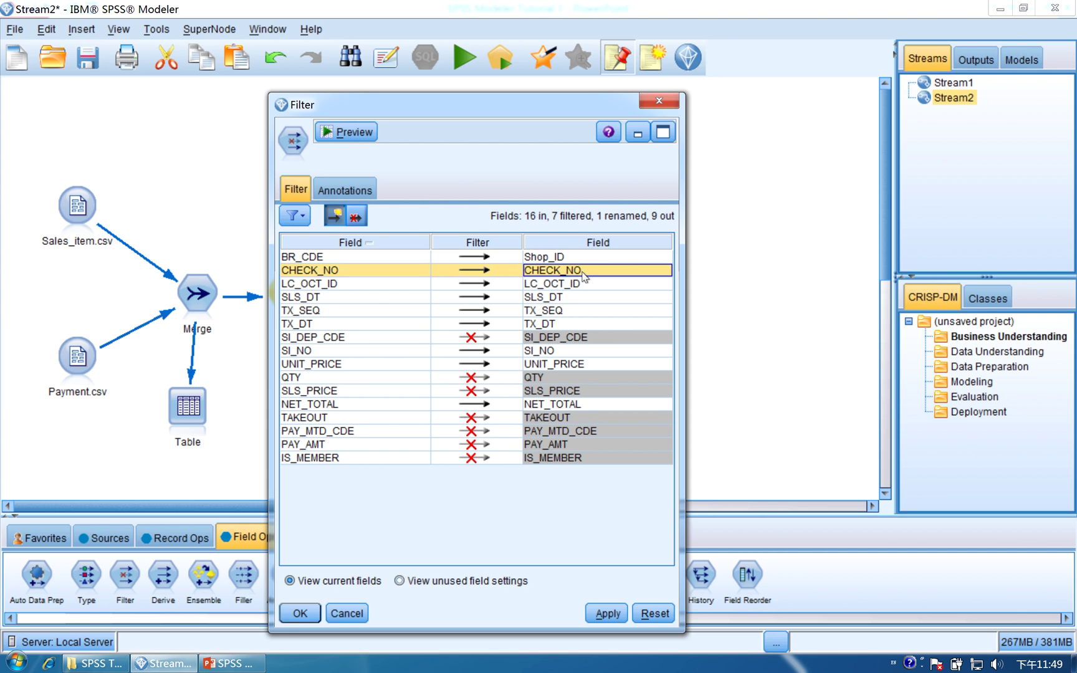
drag(589, 271, 500, 274)
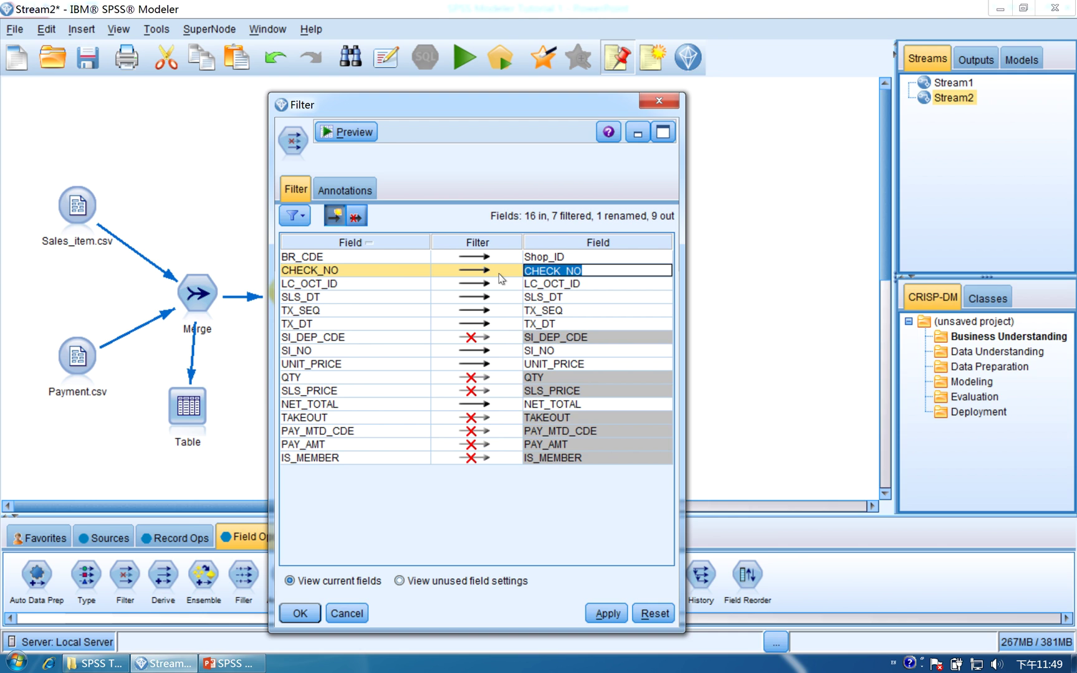
text(Receipt)
- Rename the output field LC_OCT_ID to Octupus and SLS_DT to Date
click(532, 284)
drag(625, 288, 510, 284)
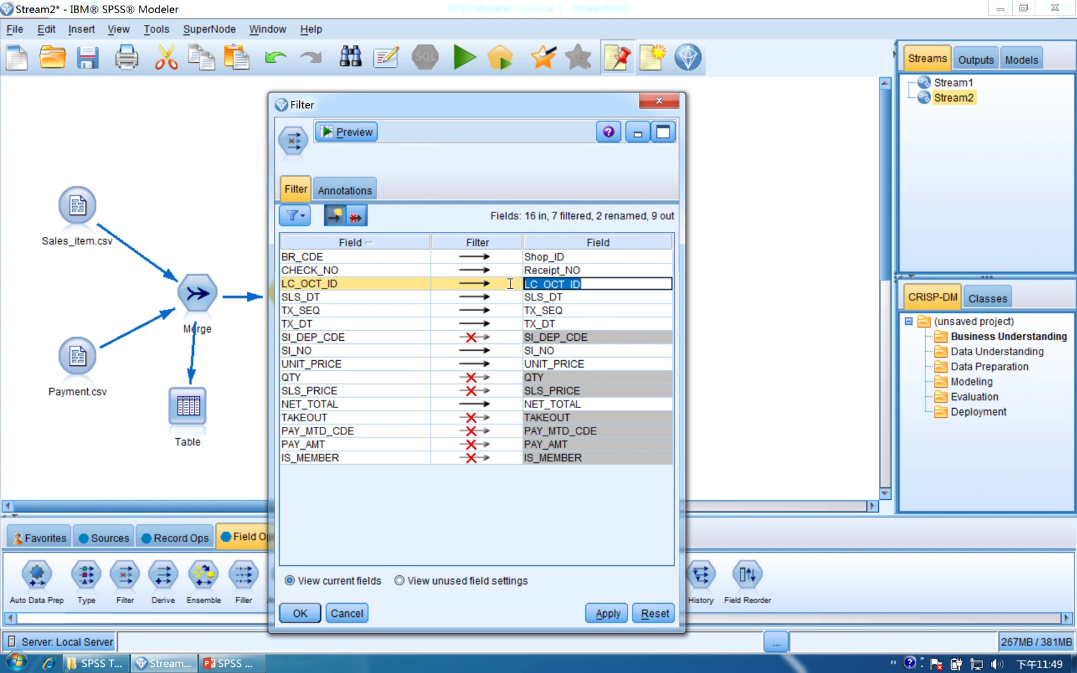
text(Octupus)
click(533, 298)
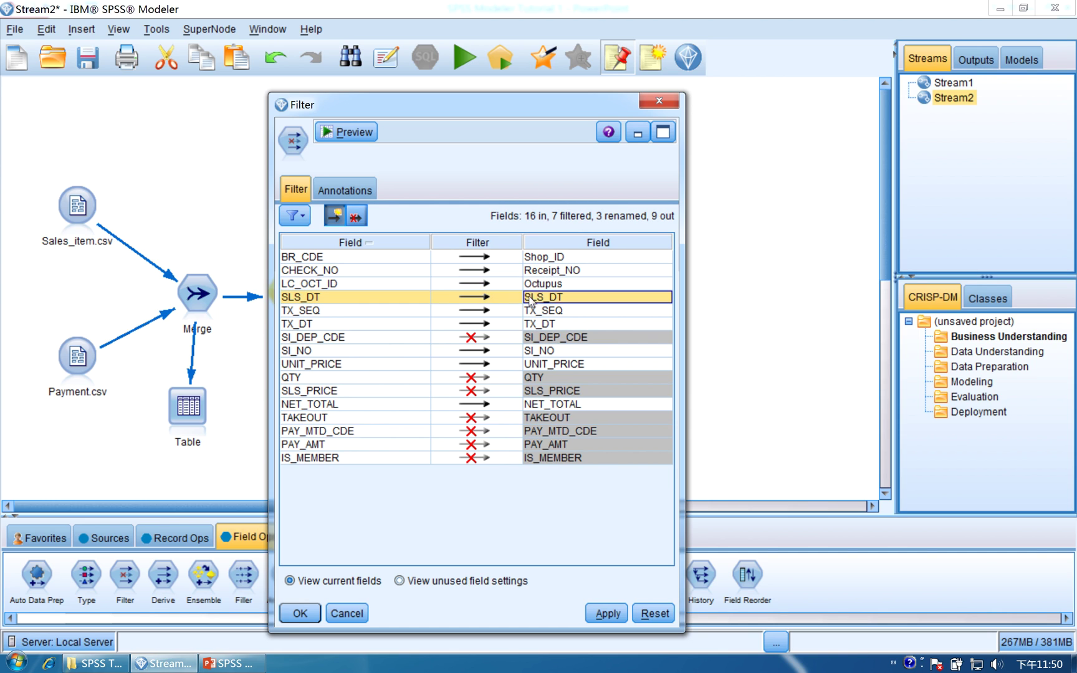
drag(563, 299, 494, 300)
text(Date)
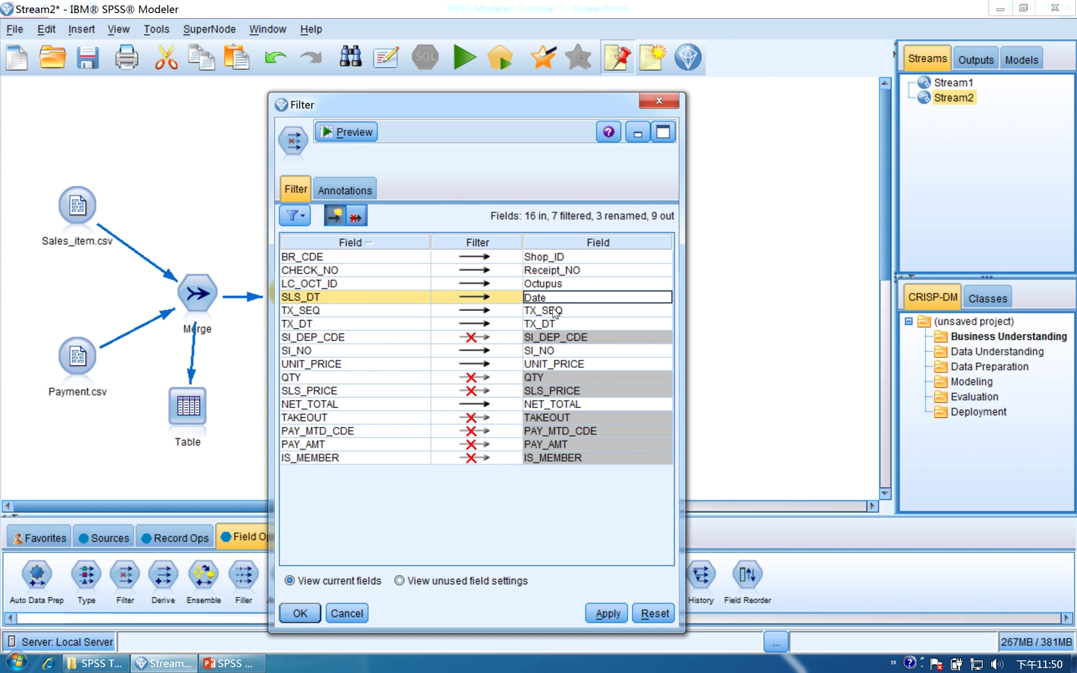
- Rename the output field TX_SEQ to Transaction_SEQ and TX_DT to Time
click(491, 311)
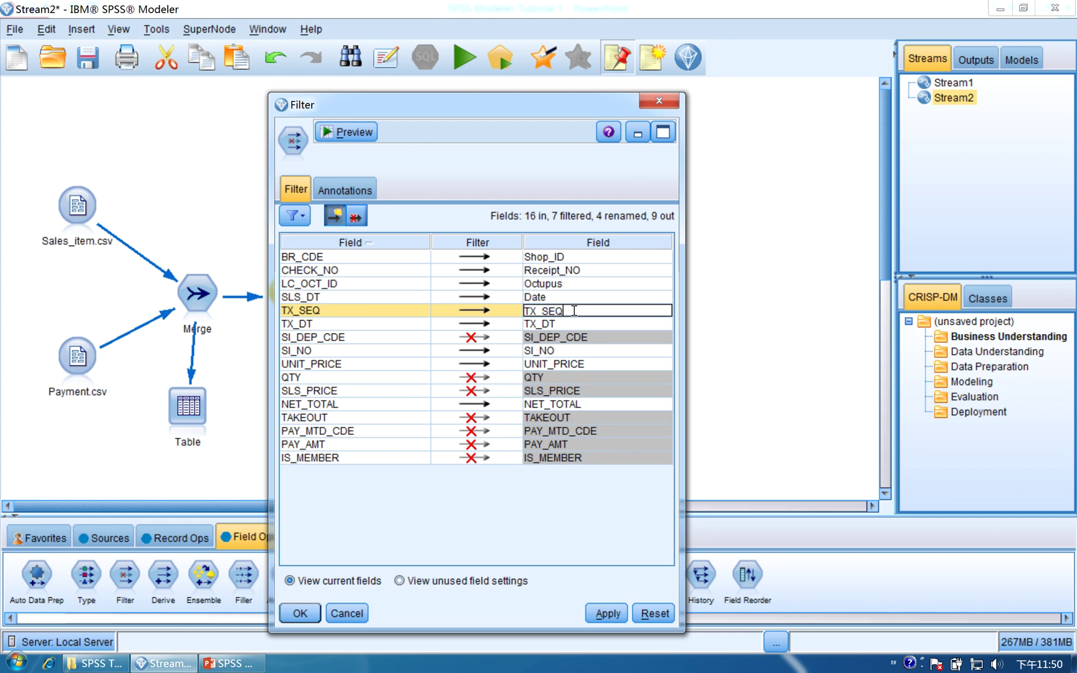
text(Transaction_SEQ)
click(516, 324)
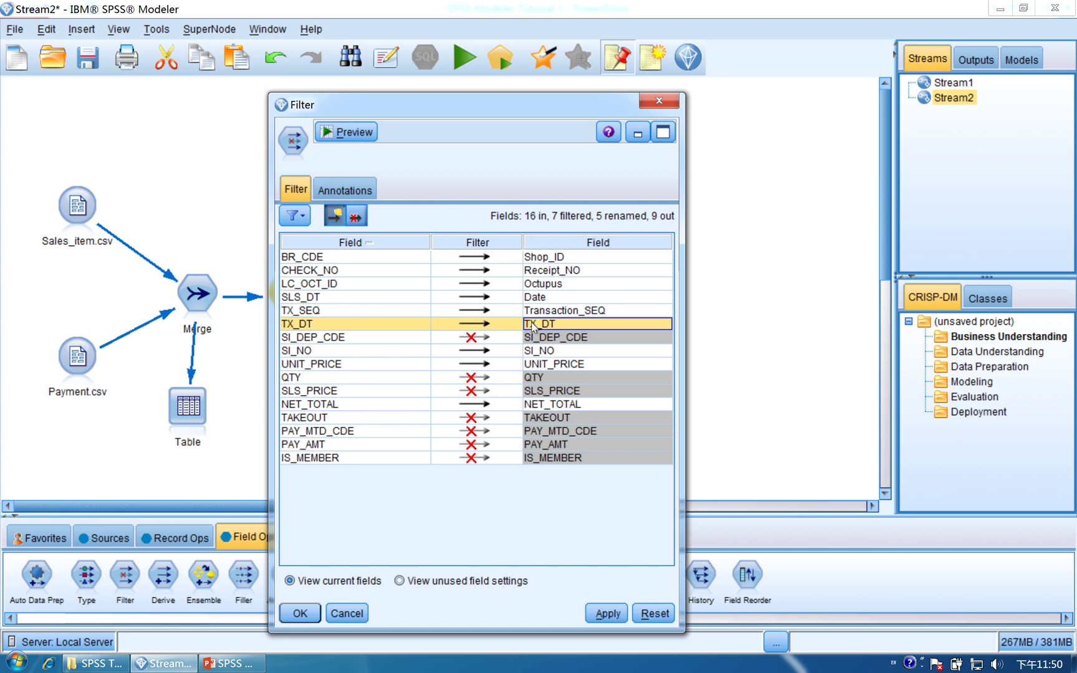
text(Time)
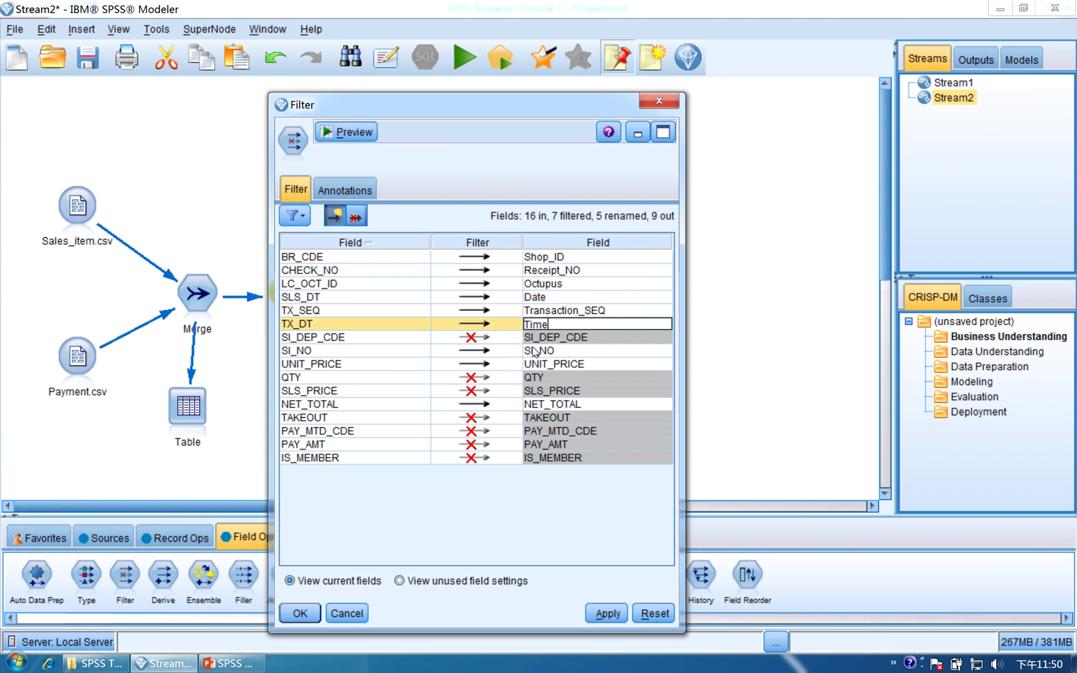
- Rename the output field SI_NO to Product_ID, then apply and accept the Filter node's settings
click(535, 349)
text(Produc)
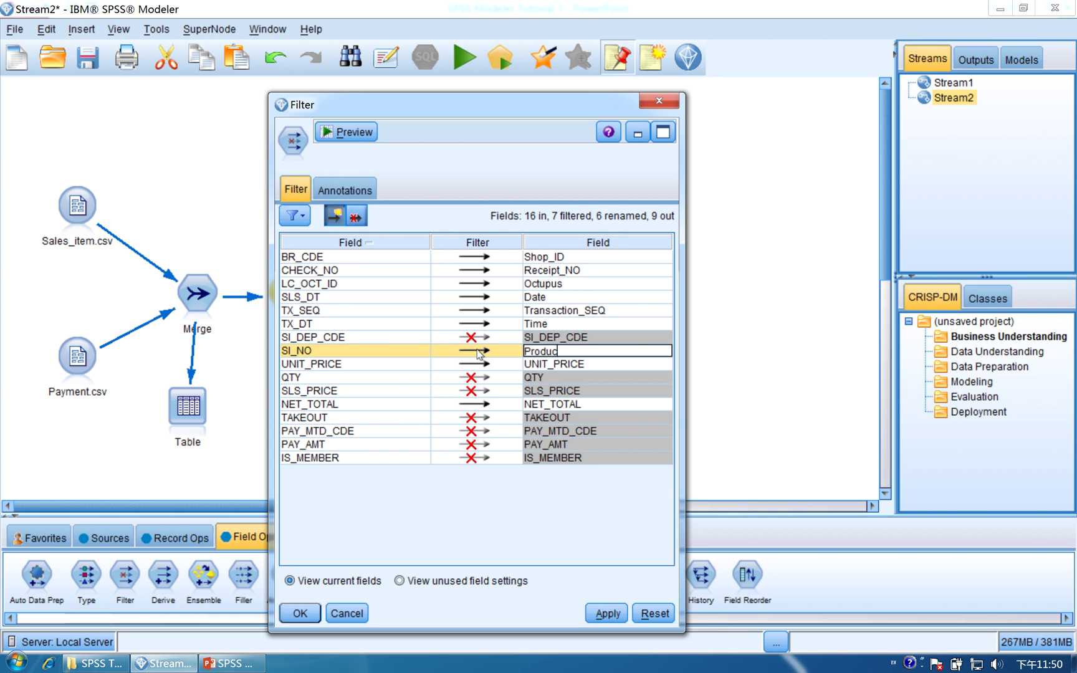
text(t_ID)
click(600, 614)
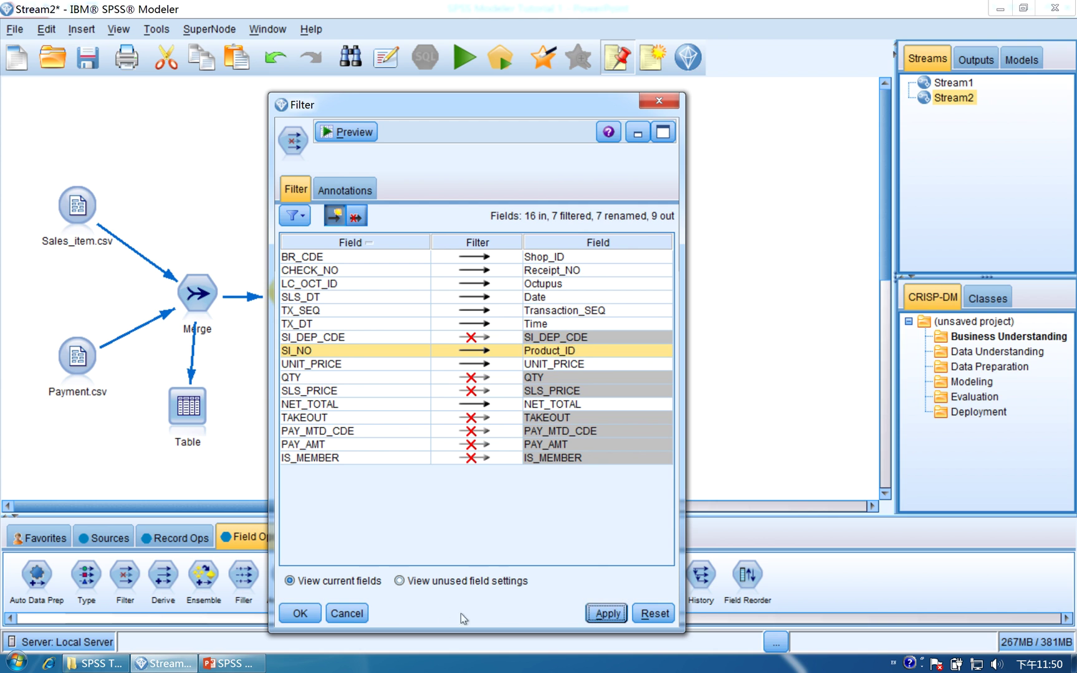
click(311, 616)
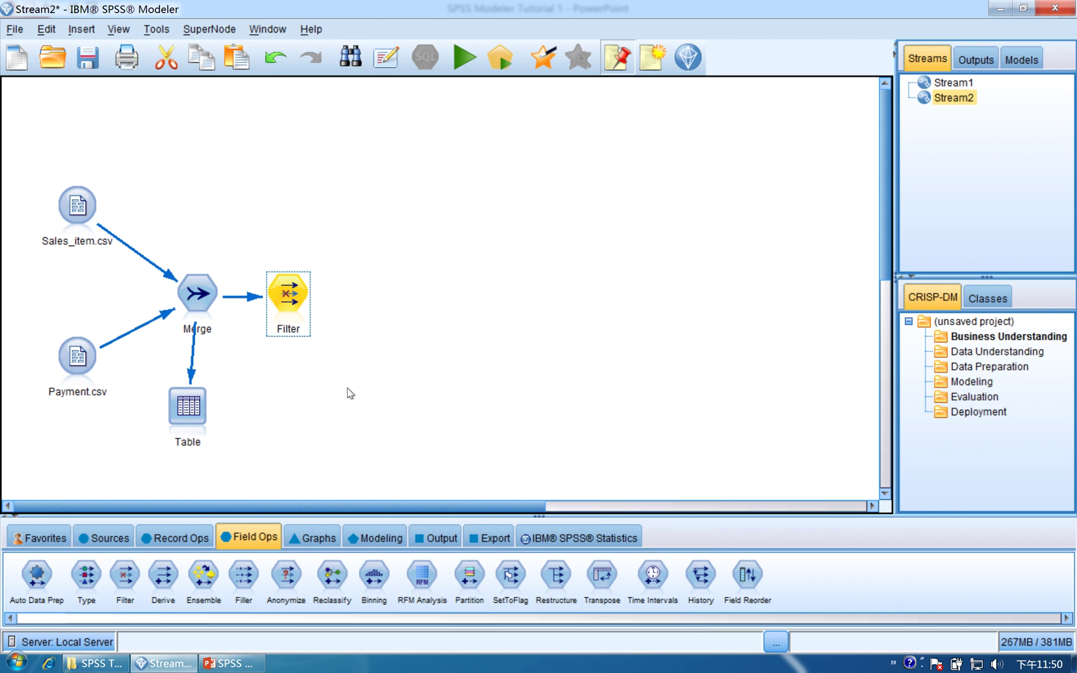
- Preview the Filter node's output to check the renamed and remaining fields, then close the preview and the node
double_click(288, 295)
click(346, 152)
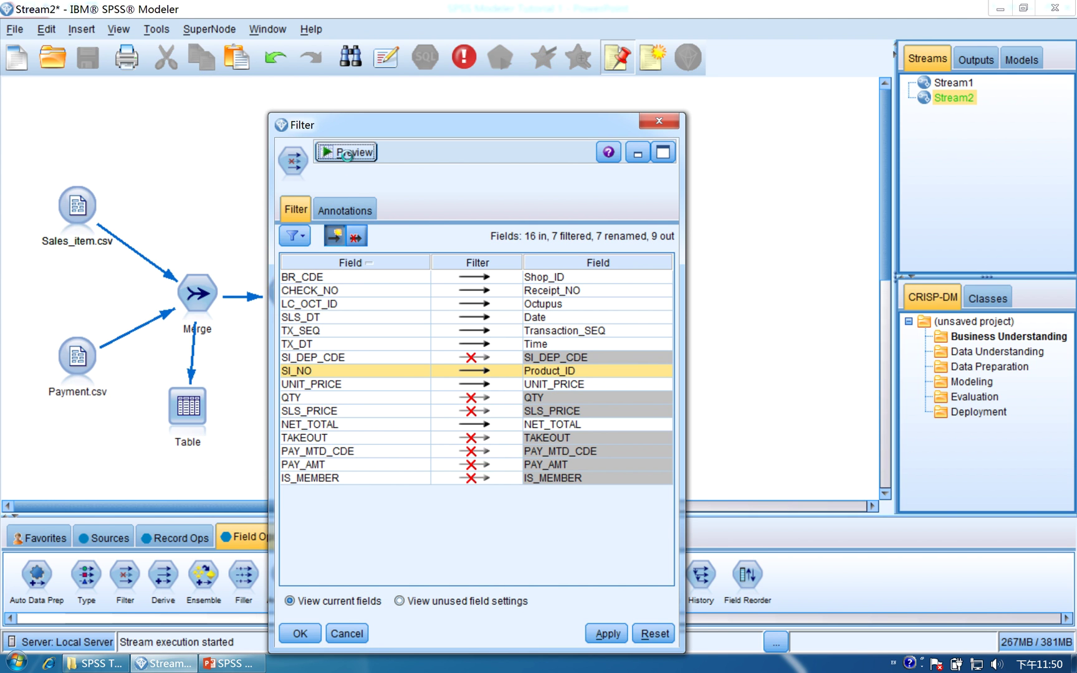
drag(551, 180, 759, 189)
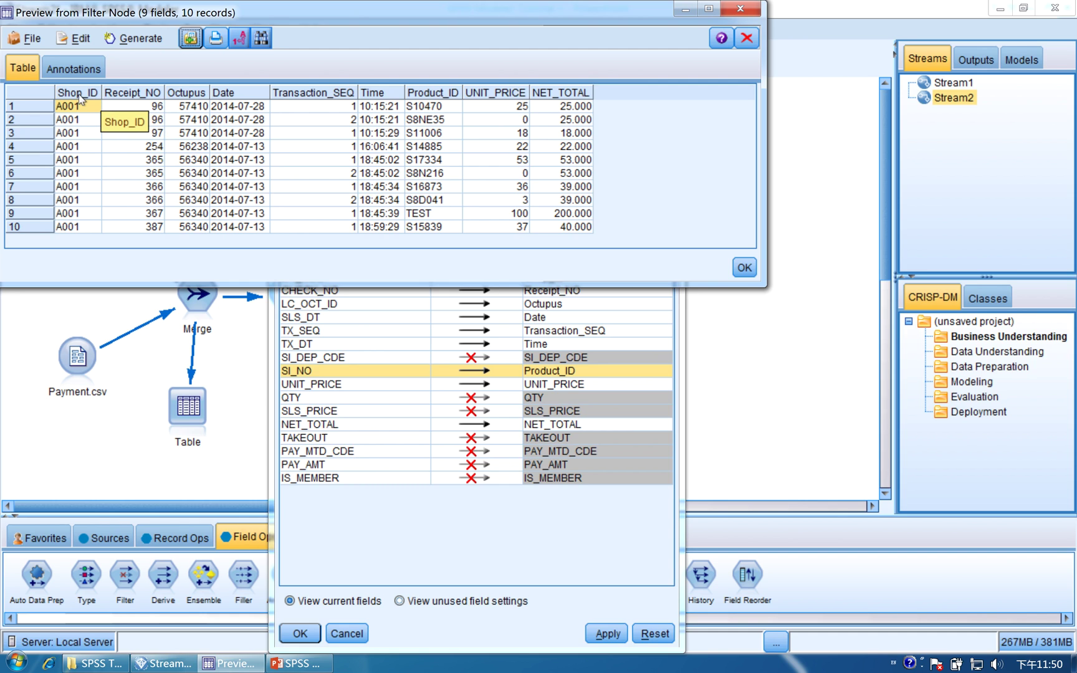
click(742, 268)
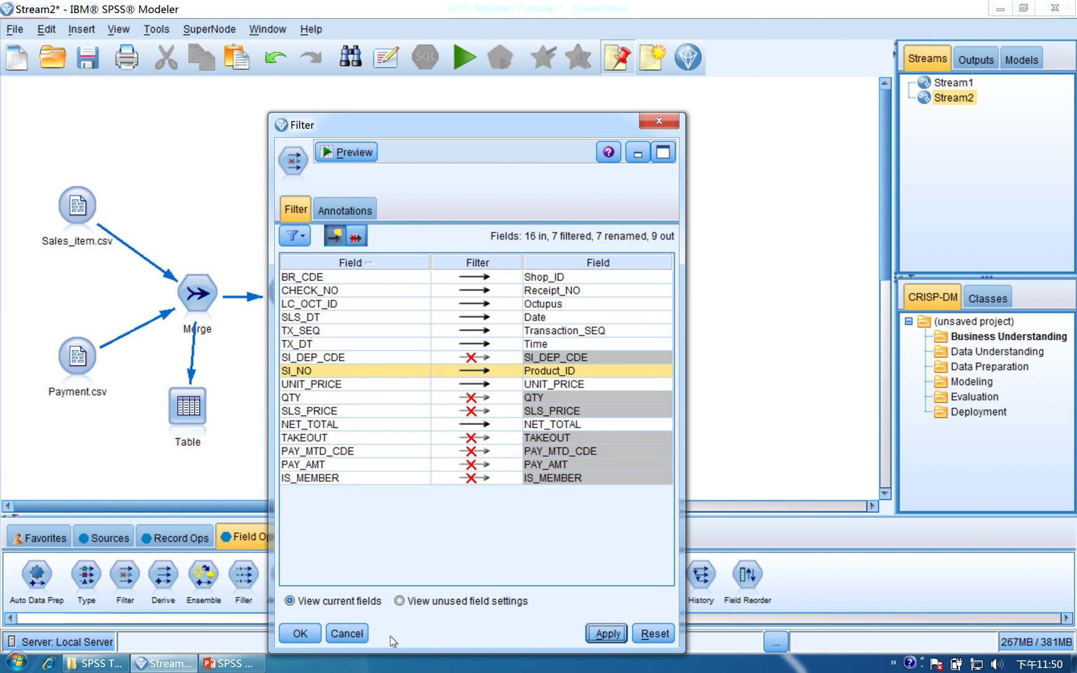
click(300, 634)
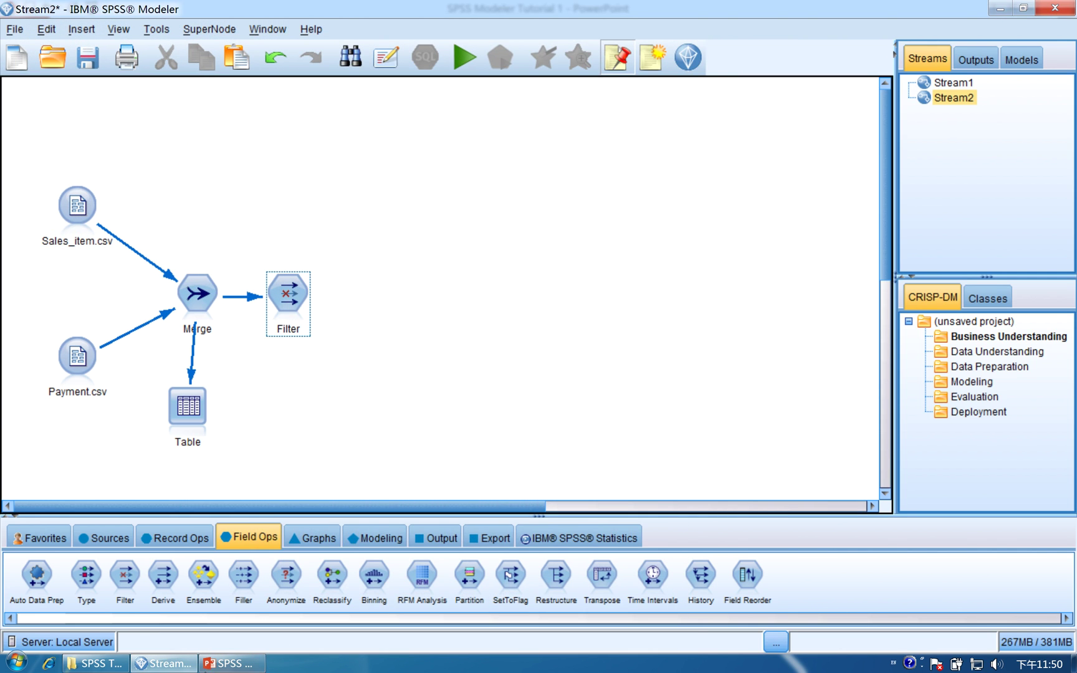
- Switch to PowerPoint and view the Field Reorder slide with the Field Reorder and Sort settings
click(213, 665)
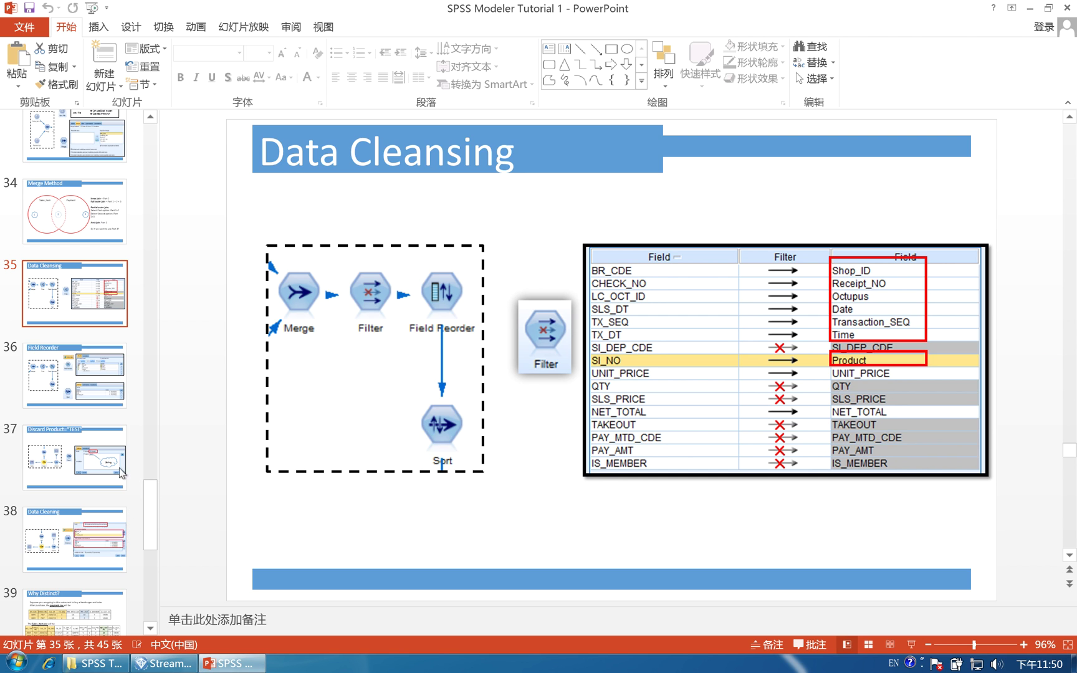
click(101, 408)
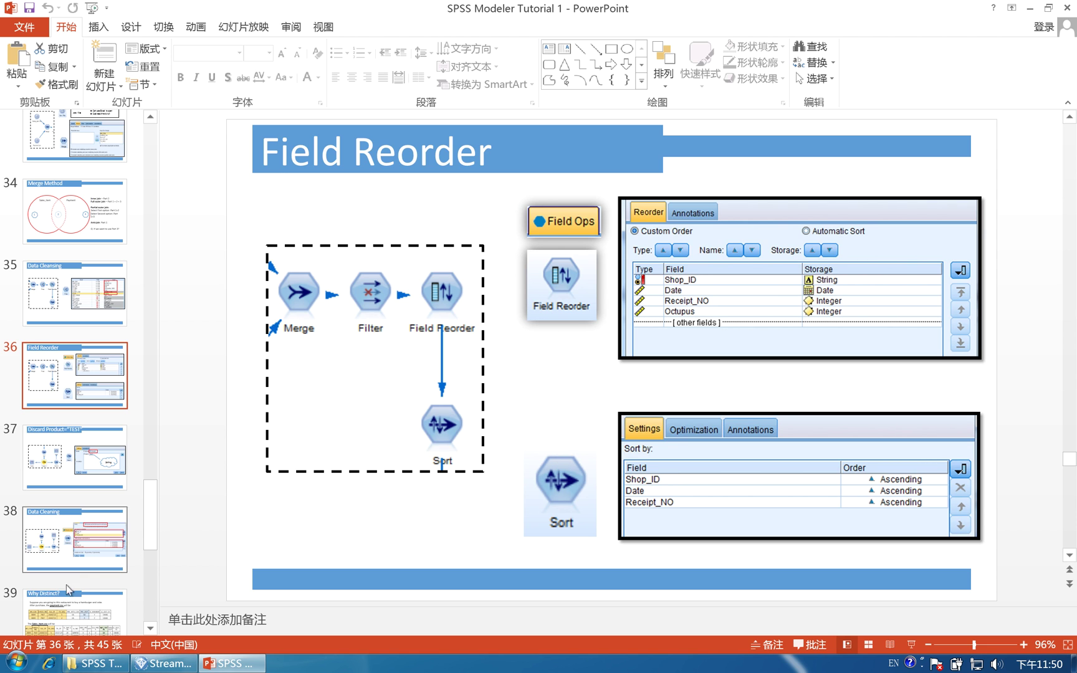
- Switch back to SPSS Modeler, review the Filter node's field settings, and close them
click(162, 664)
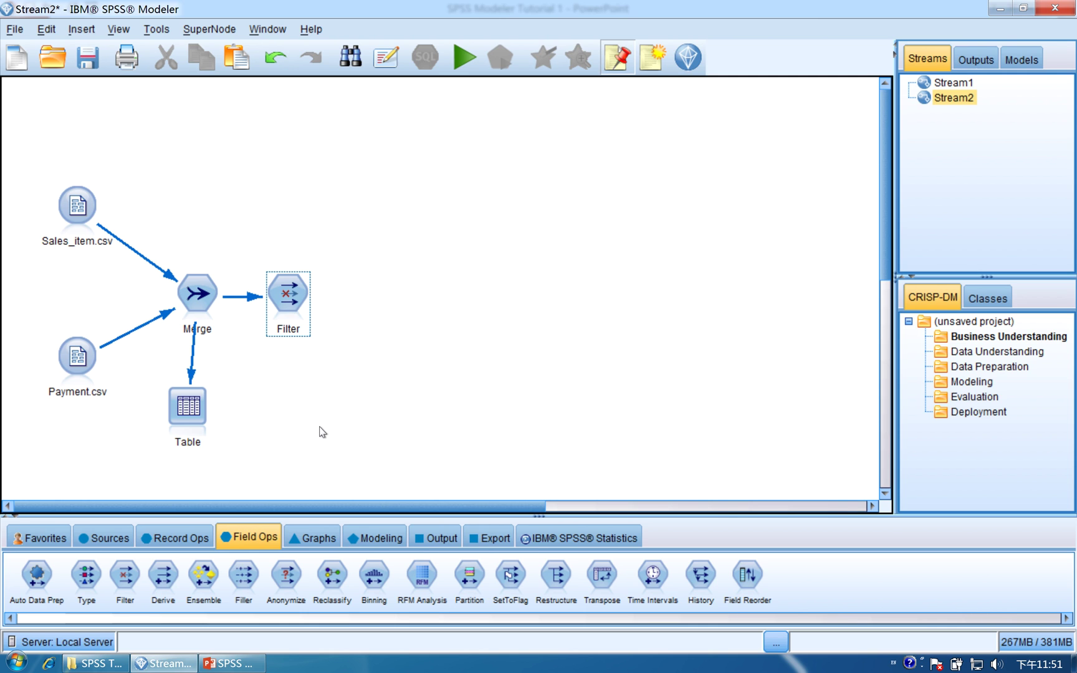
double_click(282, 292)
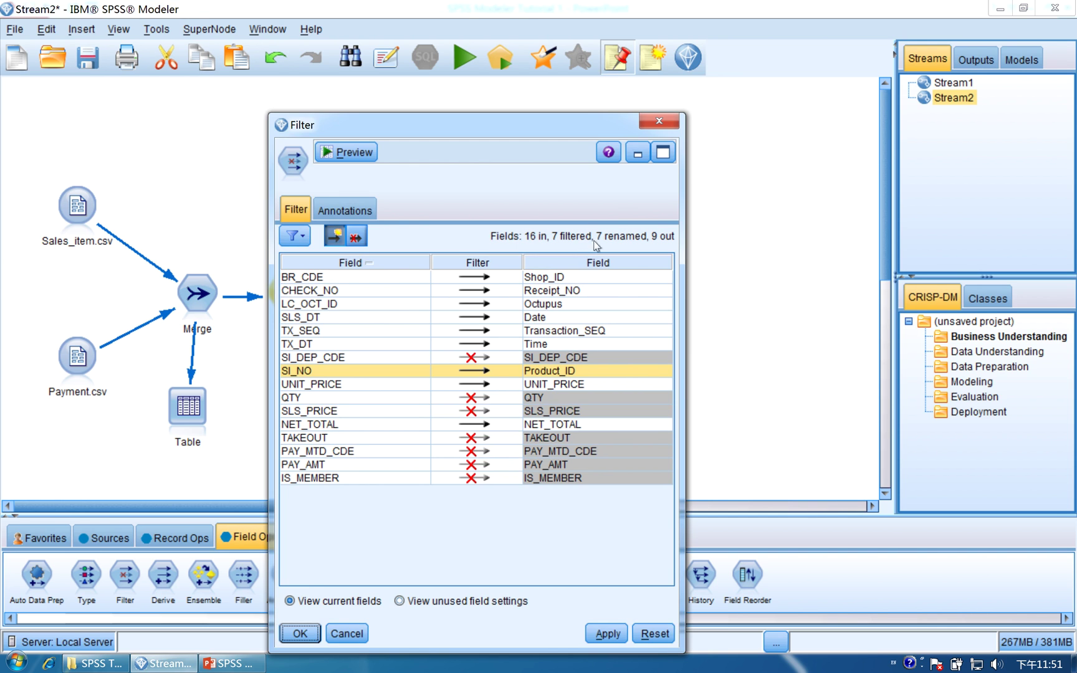
click(664, 127)
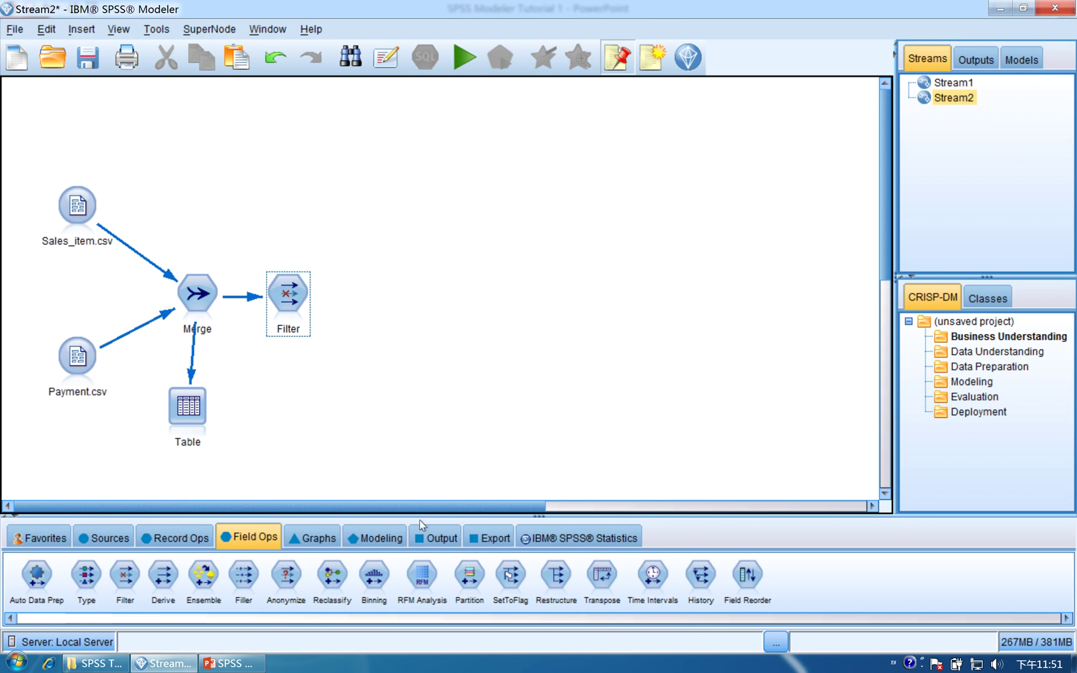
- Add a Field Reorder node beside the Filter node, connect Filter to it, and open its settings
click(262, 540)
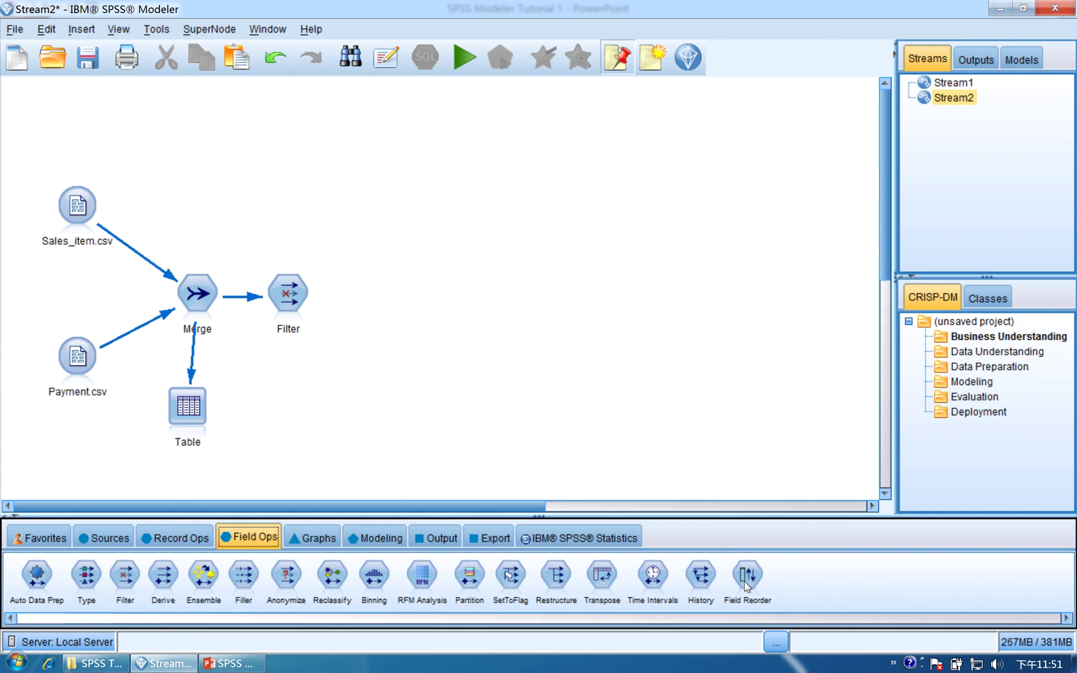
drag(746, 585, 379, 300)
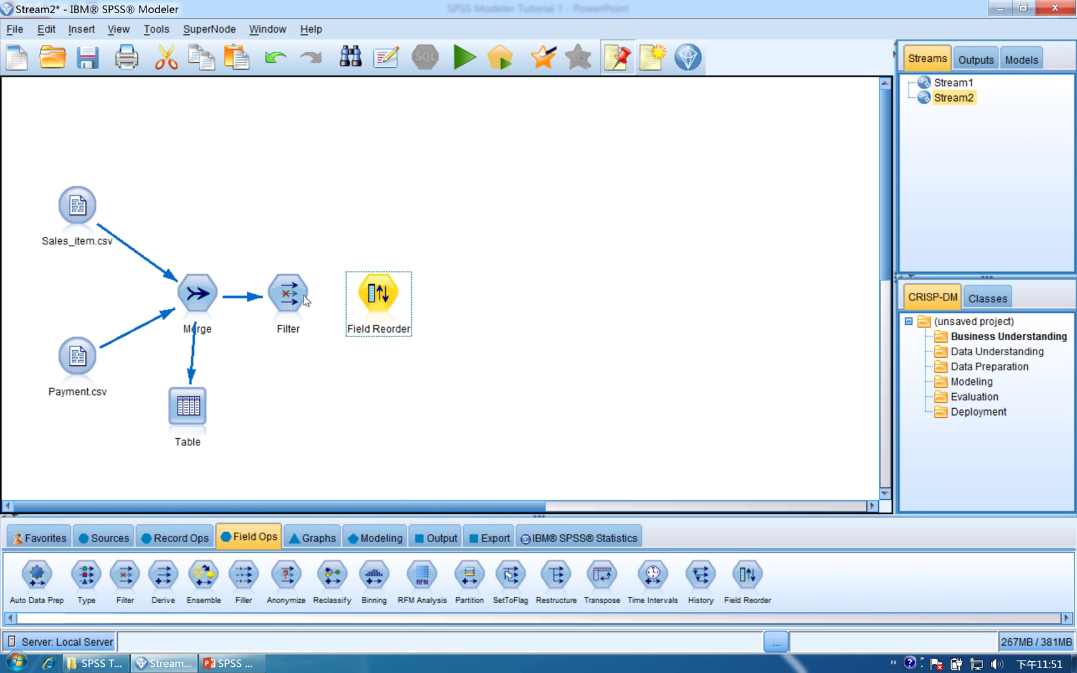
drag(305, 300, 382, 299)
double_click(382, 297)
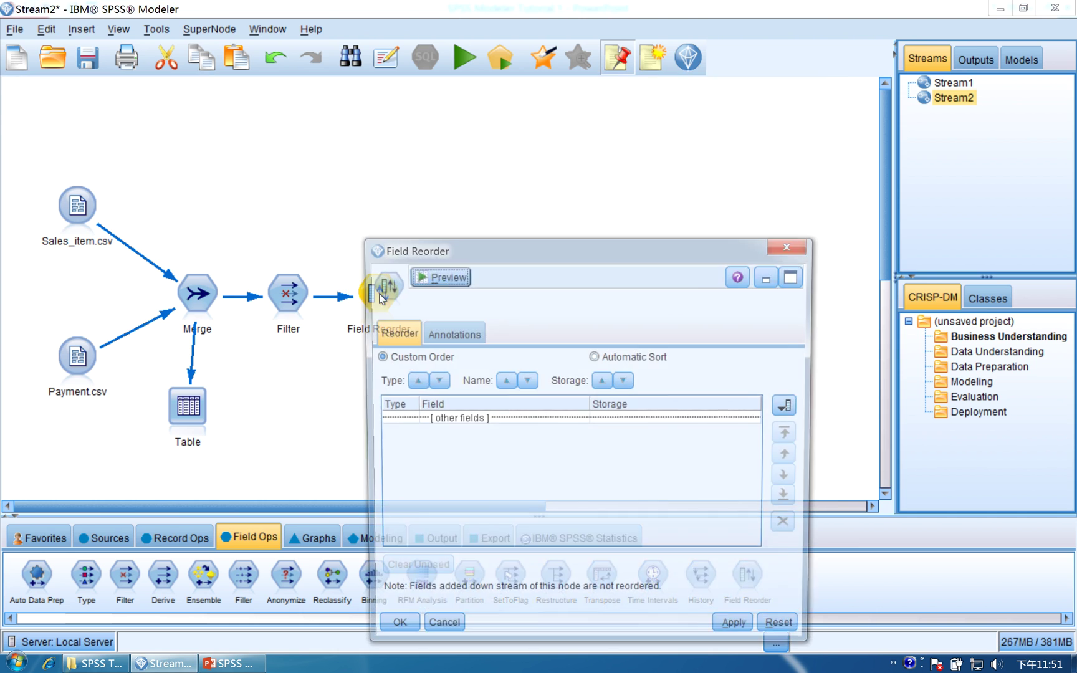
- Add Shop_ID, Date, Receipt_NO and Octupus, in that sequence, to the Field Reorder node's custom order
drag(474, 255, 377, 180)
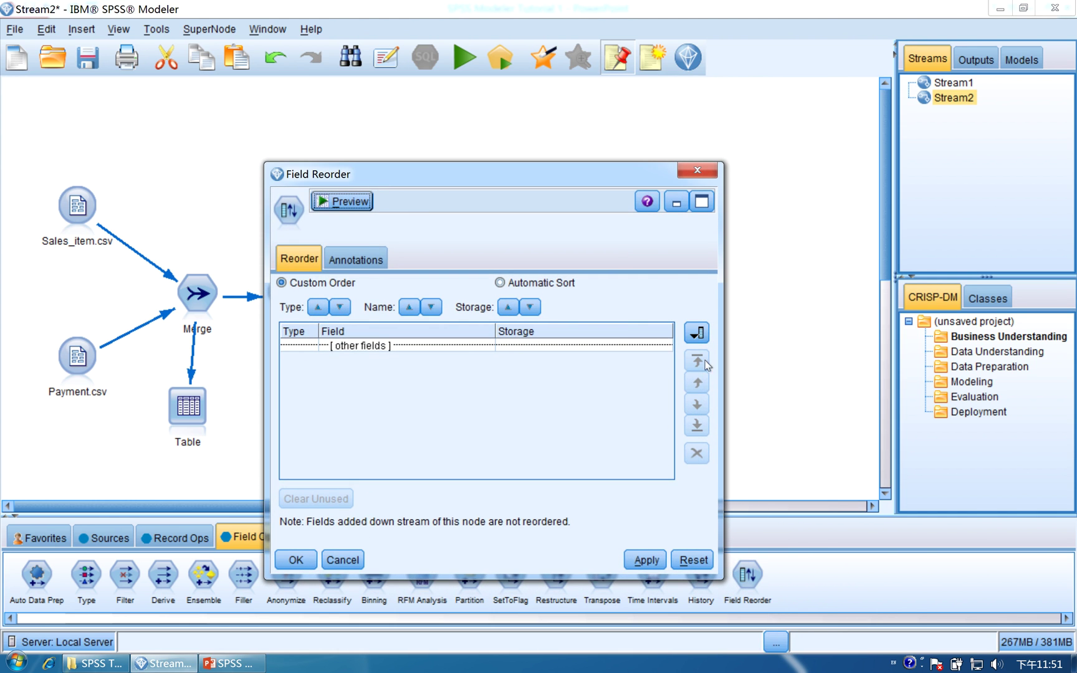
click(696, 333)
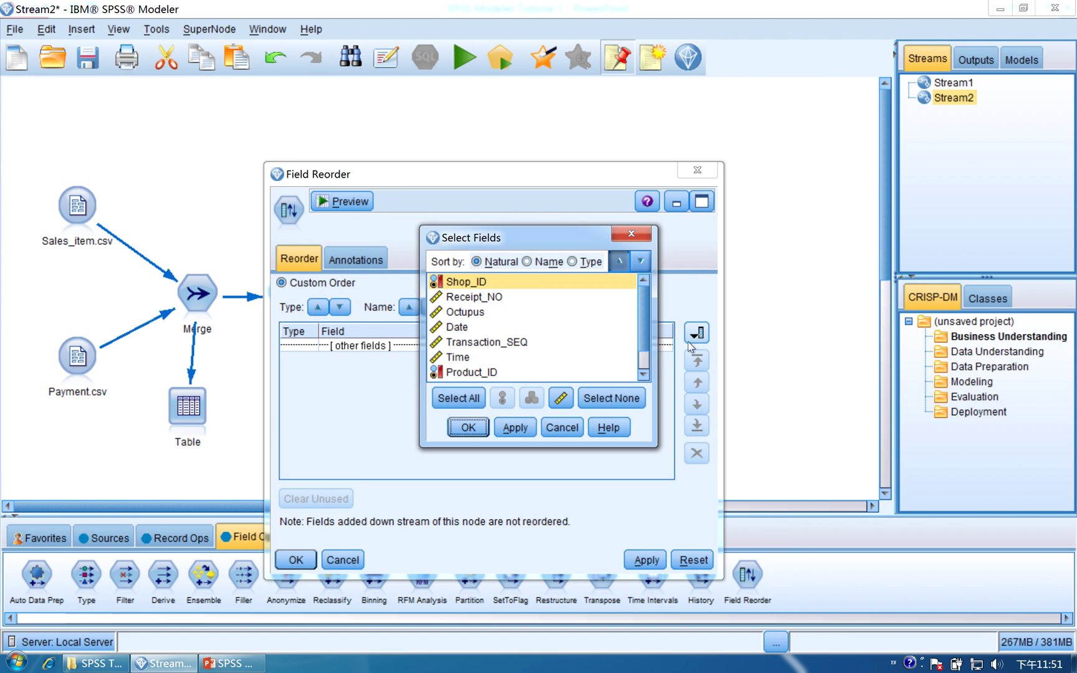
double_click(483, 285)
click(696, 332)
double_click(461, 329)
click(696, 333)
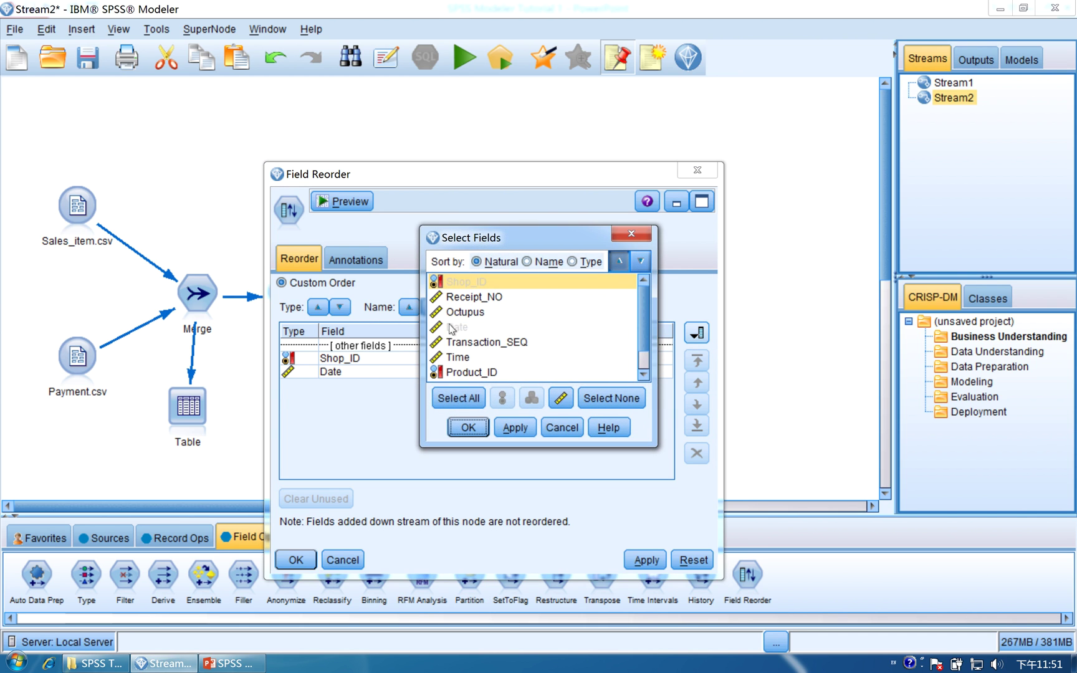
double_click(464, 293)
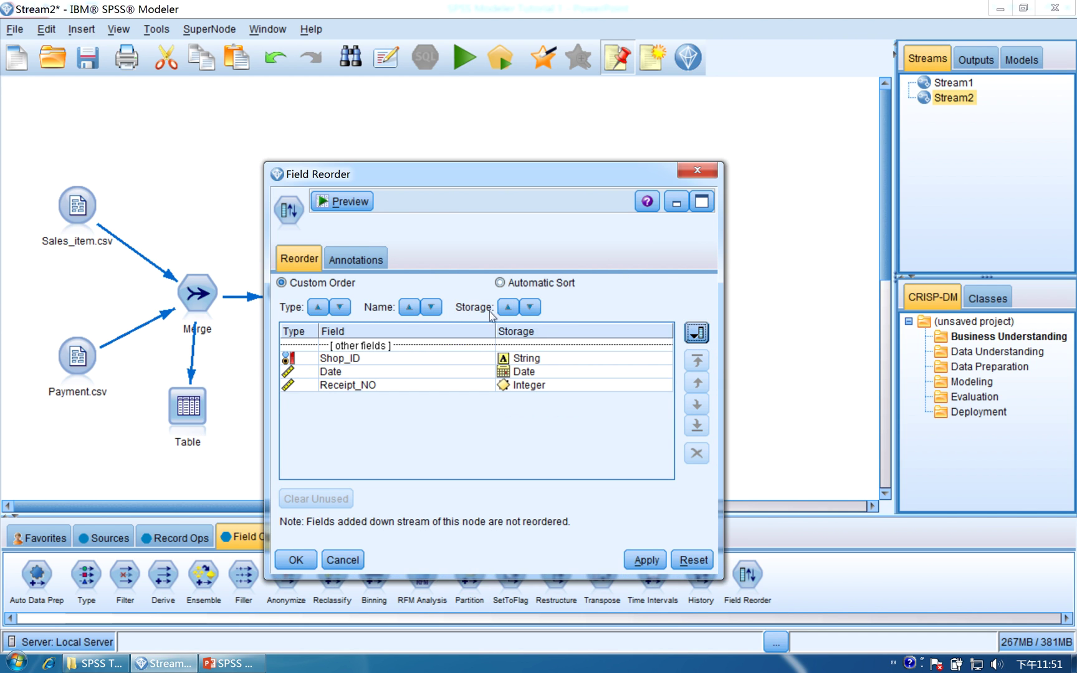
click(696, 333)
double_click(481, 312)
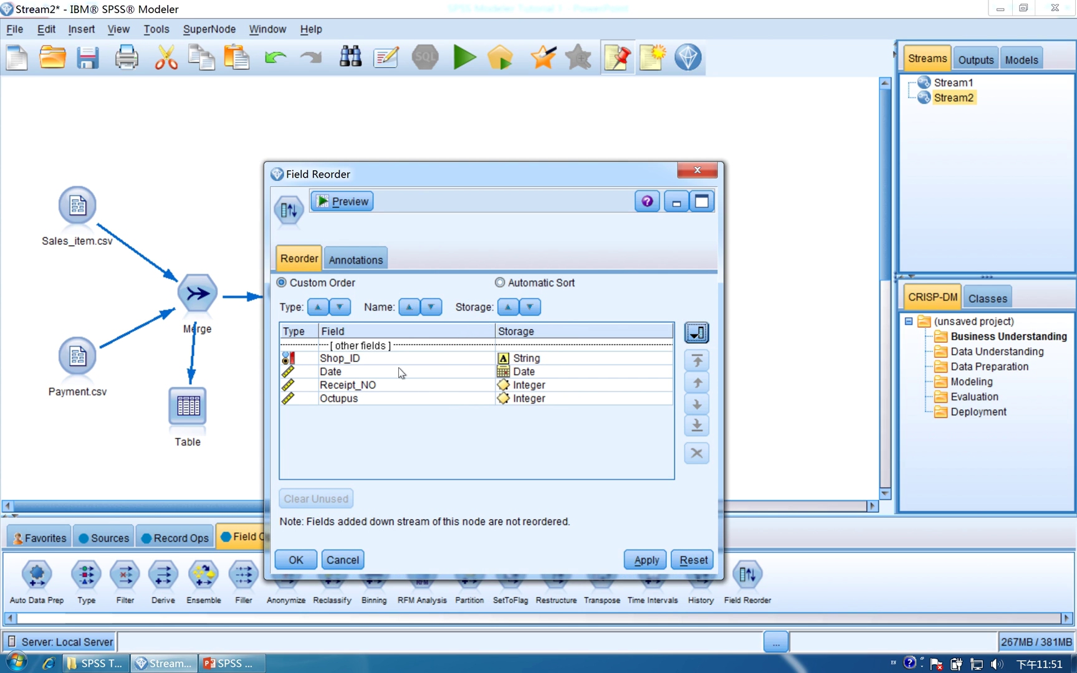
- Move the [other fields] entry below the four listed fields, then apply and close the Field Reorder settings
click(359, 349)
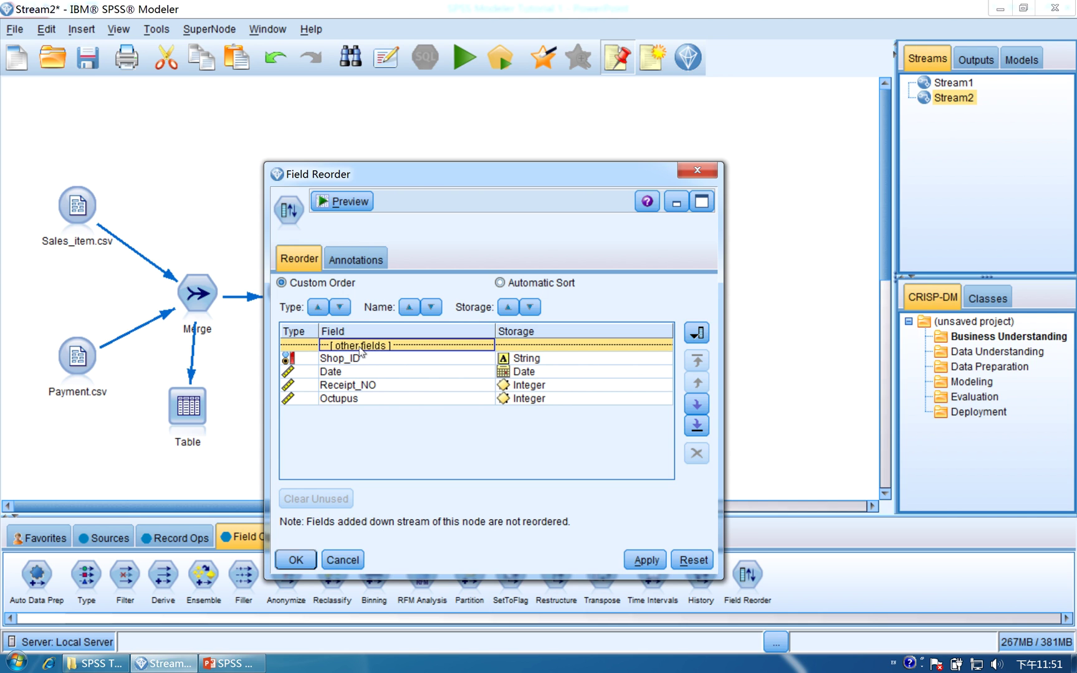
click(696, 427)
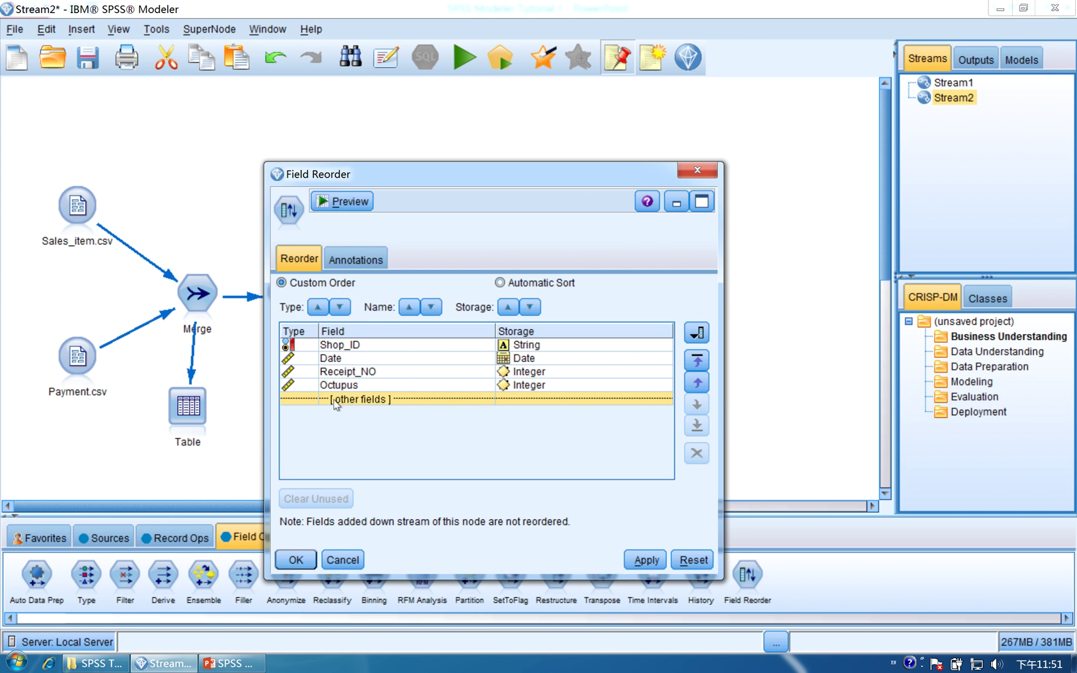
click(646, 563)
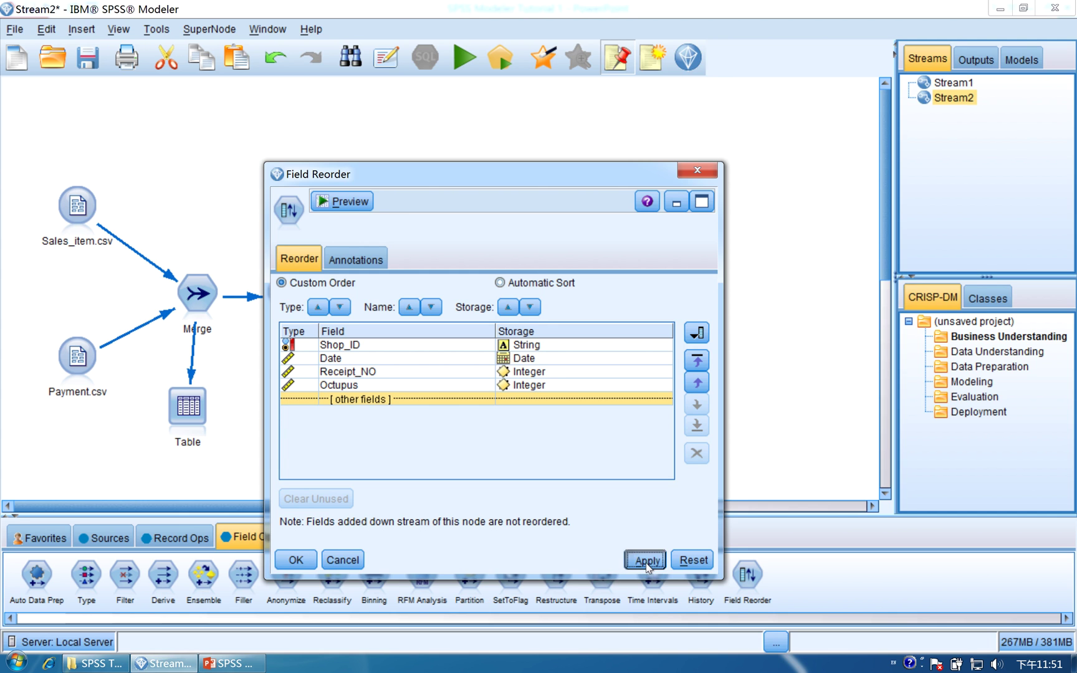
click(297, 561)
- Preview the Field Reorder node's output to check the column order, then close the preview and the node
double_click(386, 299)
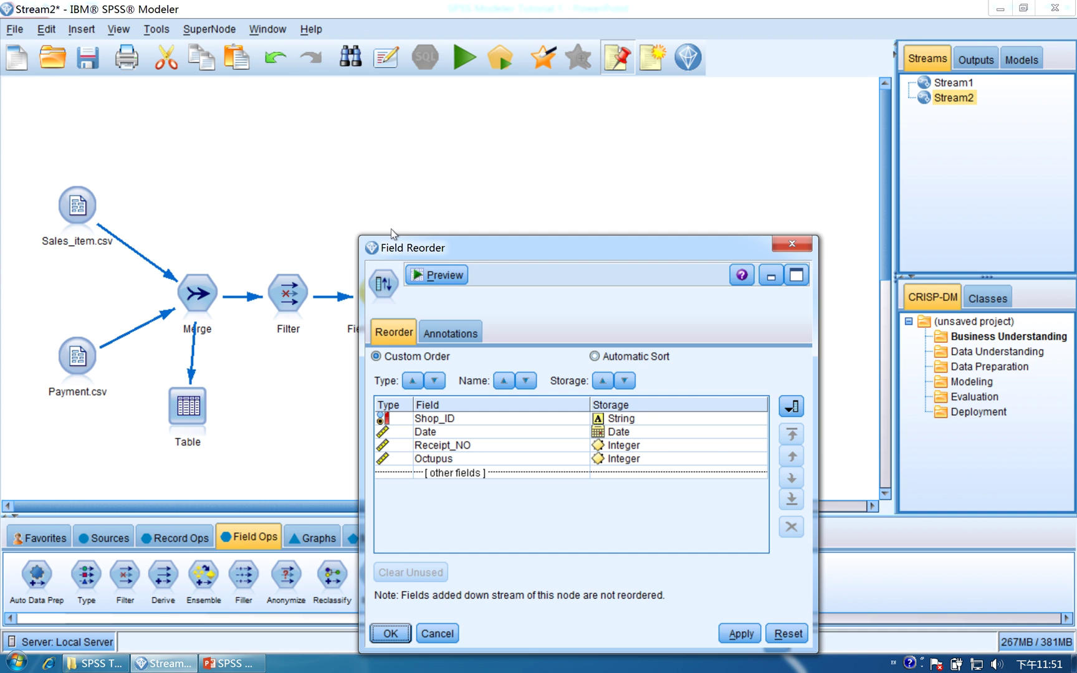
click(436, 275)
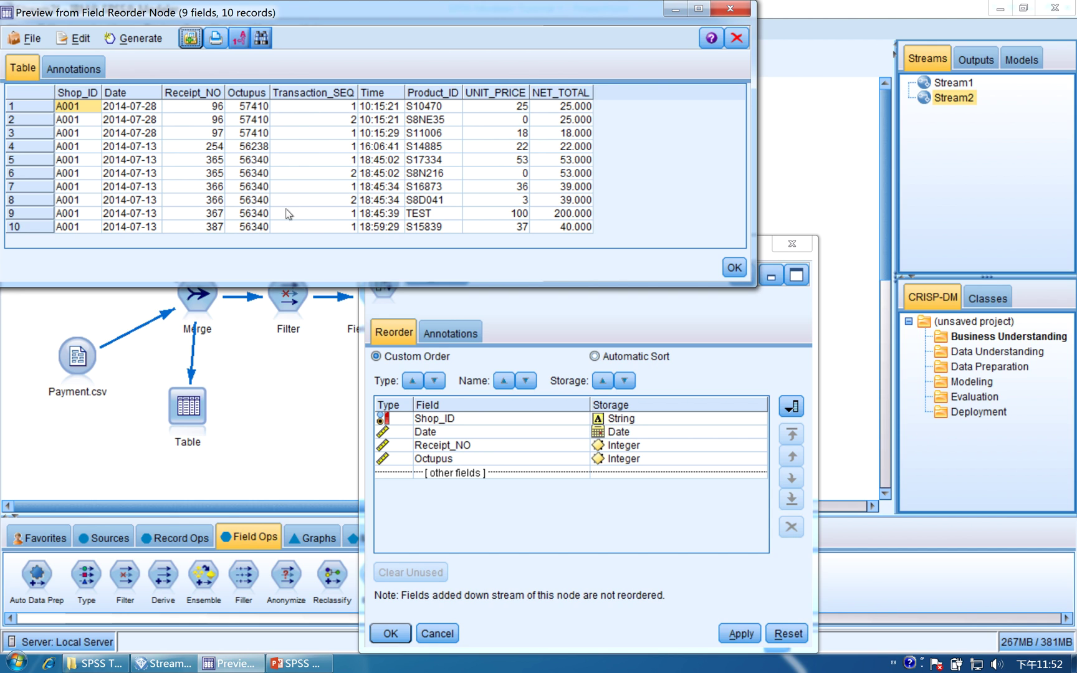
click(734, 268)
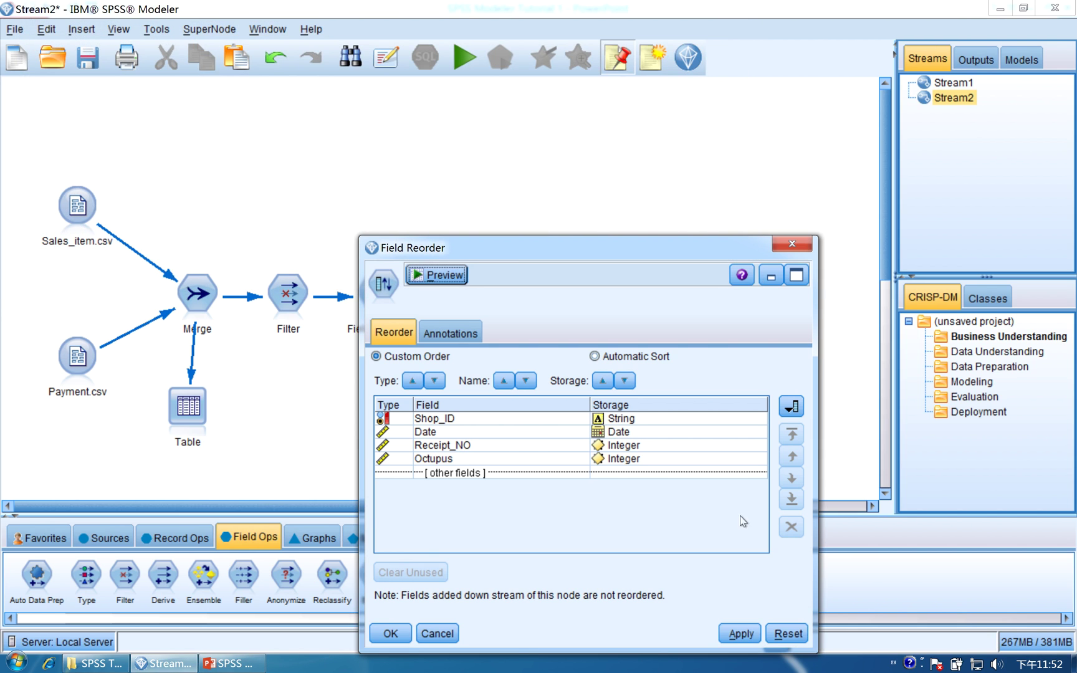
click(391, 633)
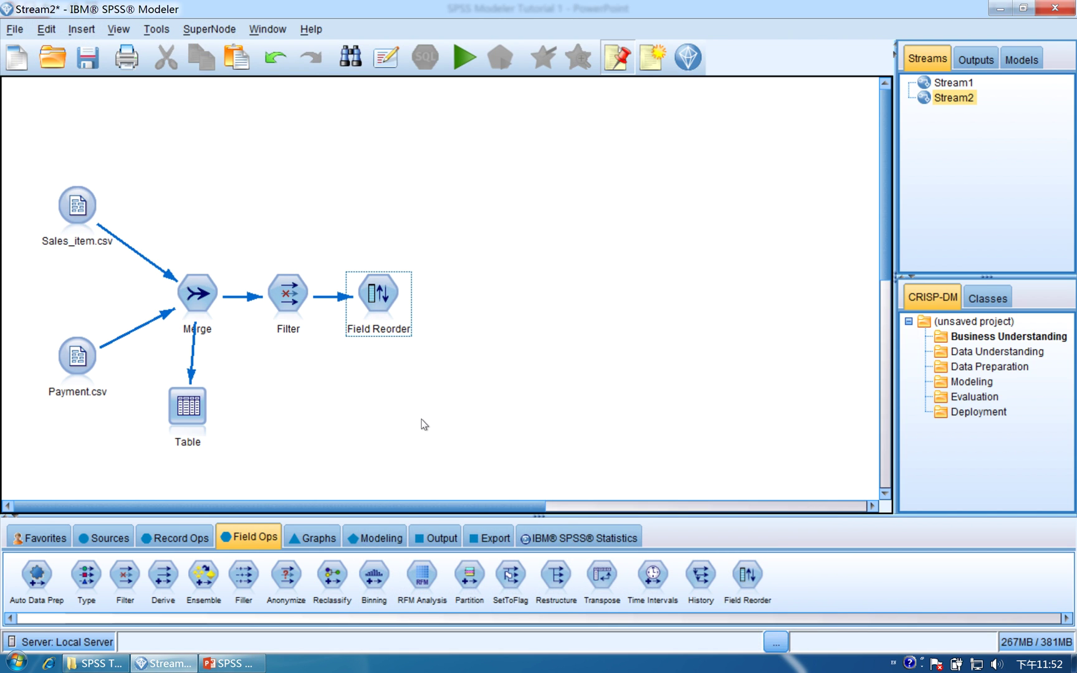
- Add a Sort node connected after Field Reorder and make Shop_ID its first sort key in ascending order
click(165, 539)
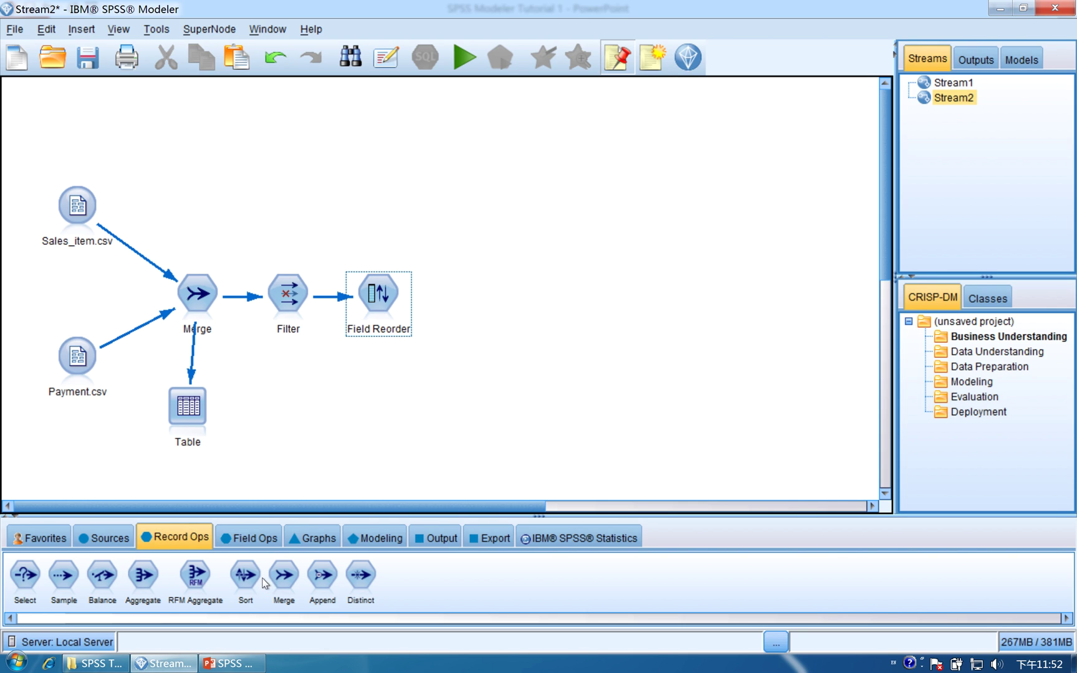
drag(250, 576, 468, 298)
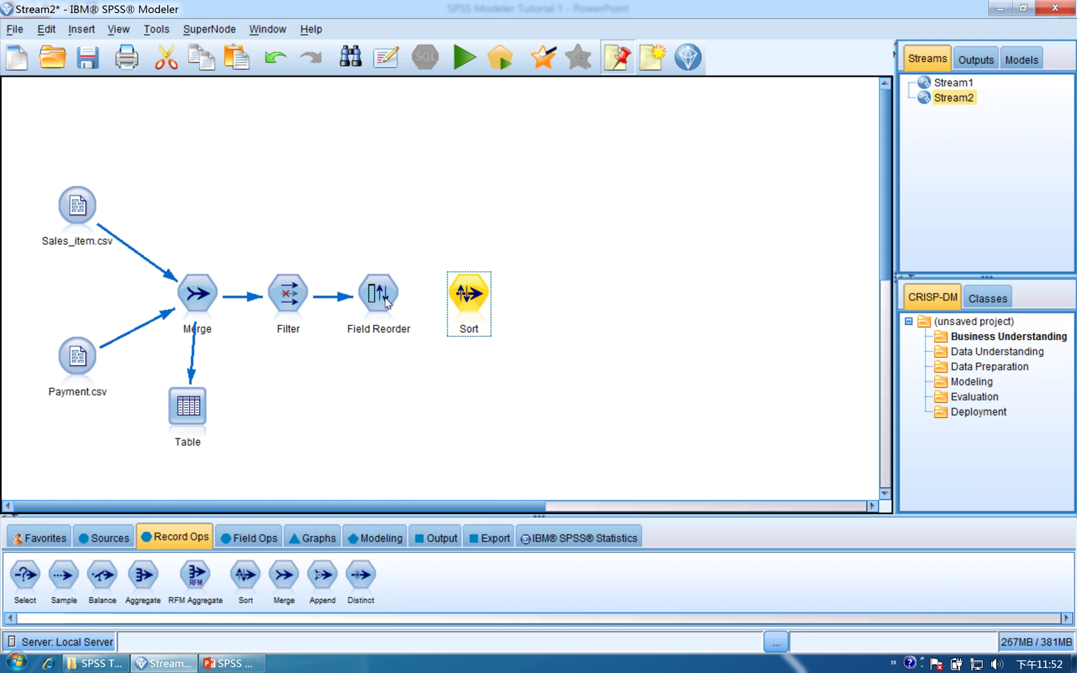
drag(387, 301, 461, 298)
double_click(464, 298)
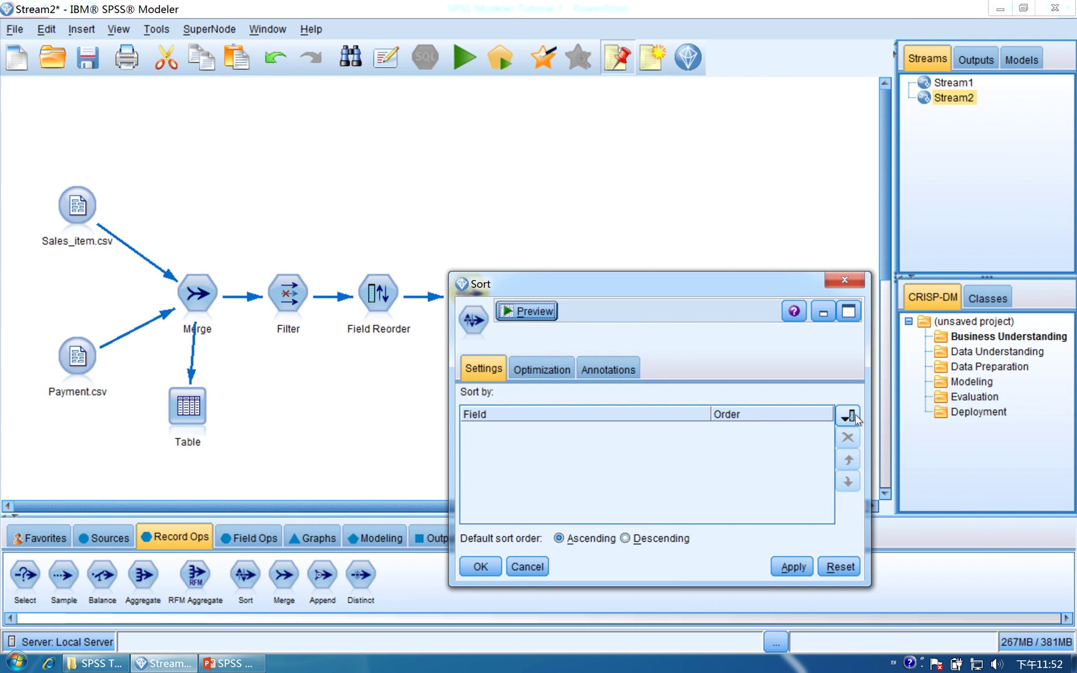
click(849, 416)
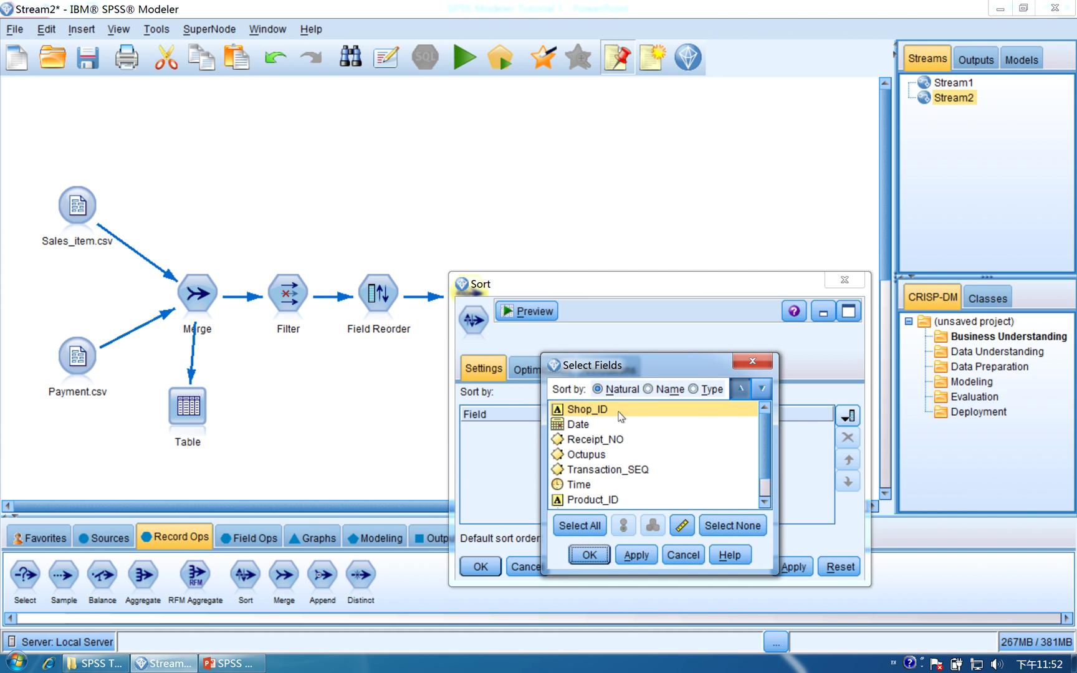
double_click(618, 411)
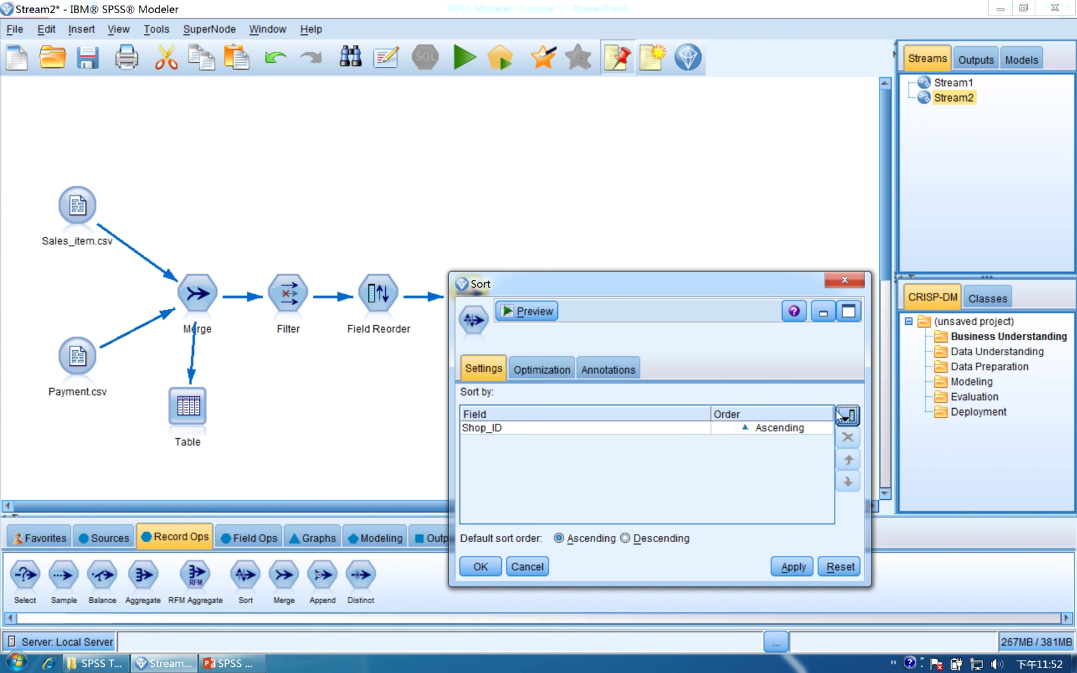
- Close the field picker, check the Sort settings on the PowerPoint Field Reorder slide, and return to SPSS Modeler
click(847, 416)
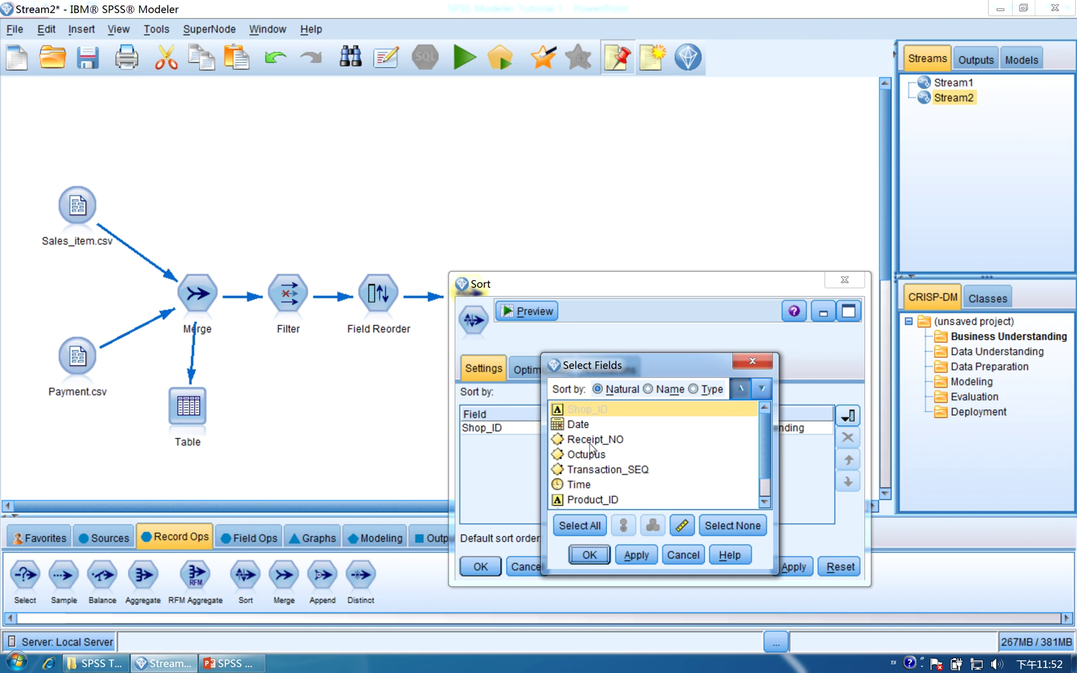
click(767, 363)
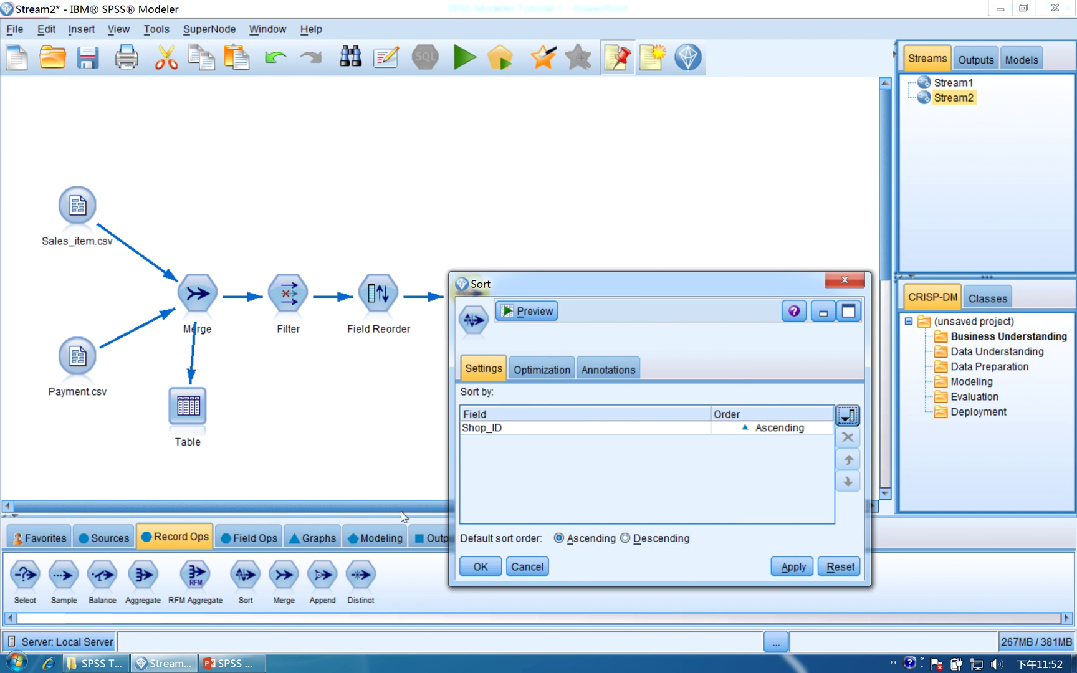
click(258, 662)
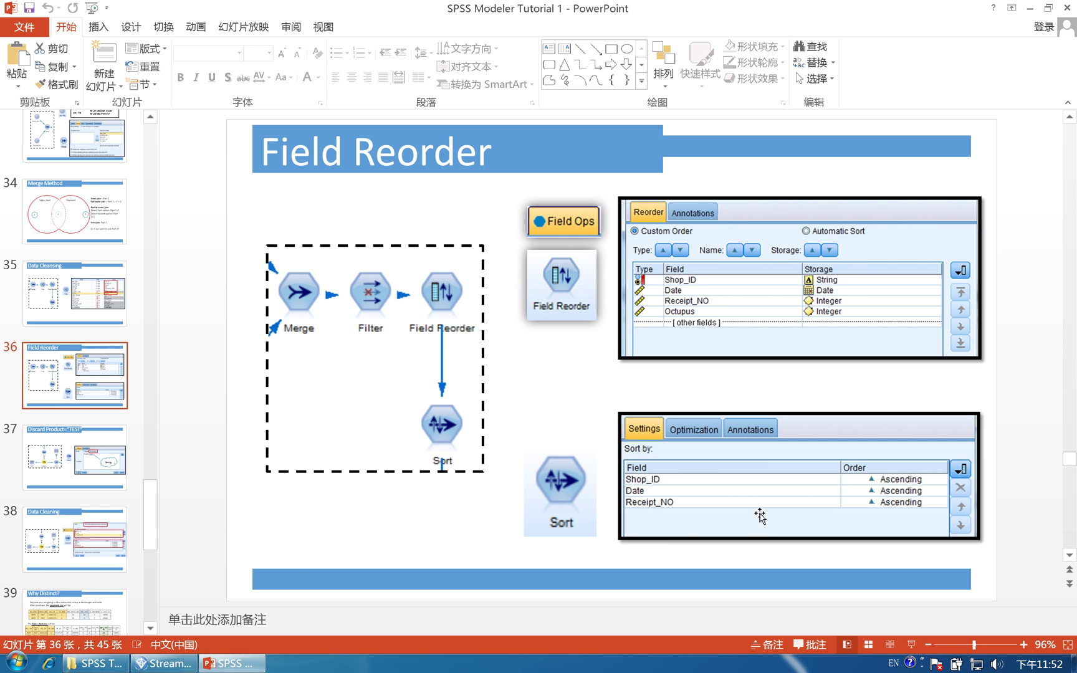
click(163, 663)
- Add Date and Receipt_NO as ascending sort keys after Shop_ID, then apply and close the Sort settings
click(847, 415)
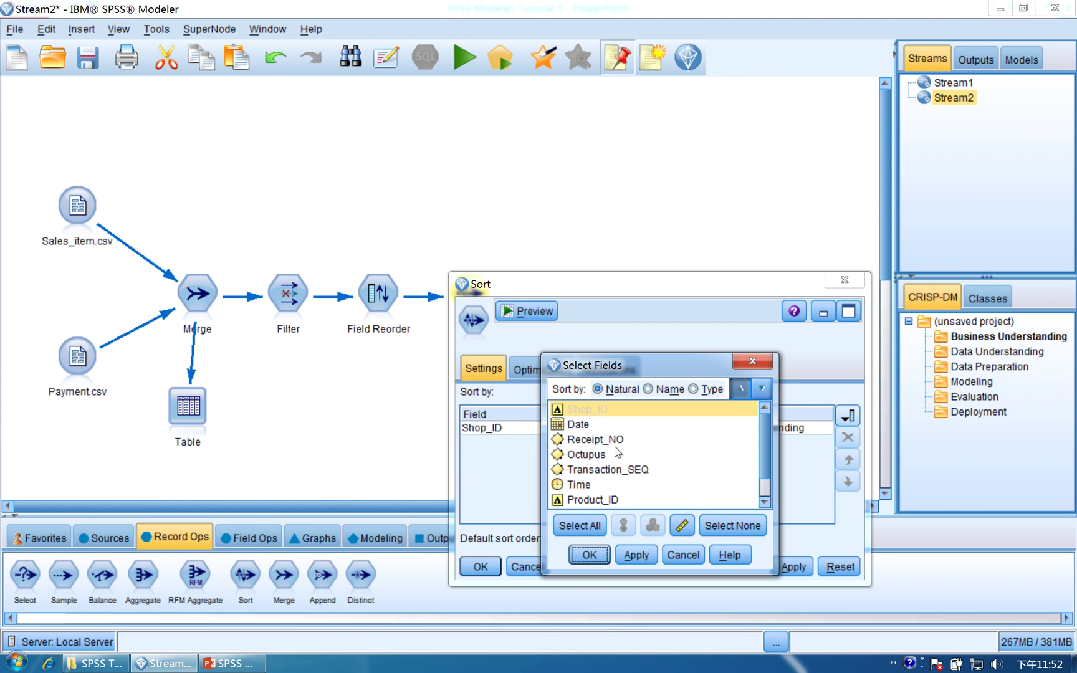
double_click(603, 425)
click(847, 419)
double_click(638, 444)
click(792, 567)
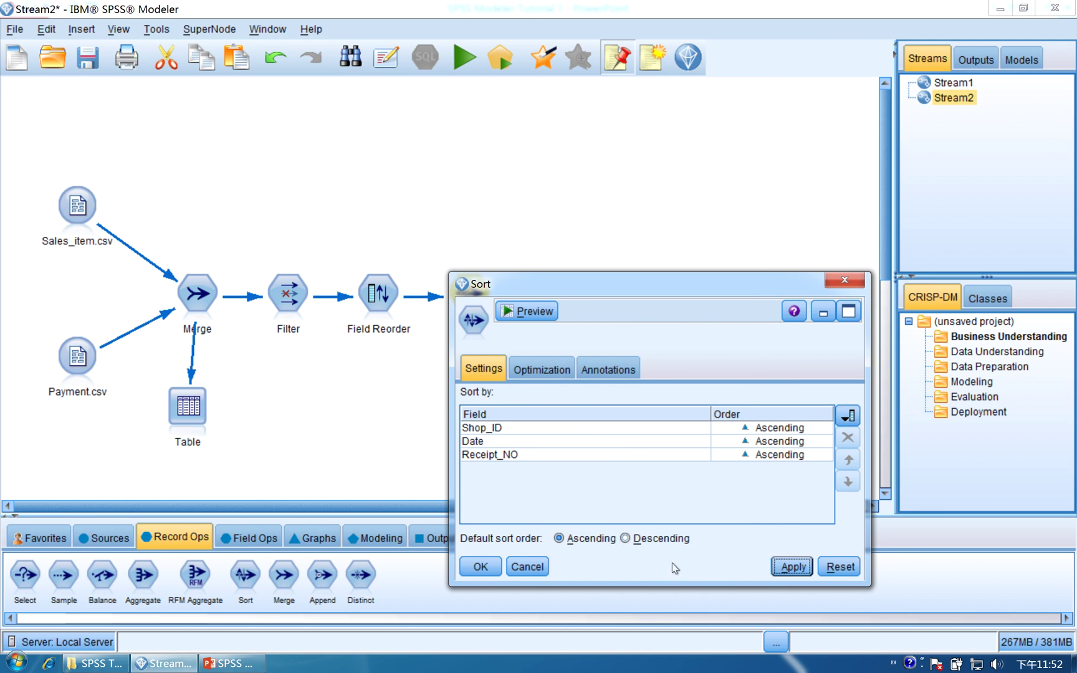
click(481, 567)
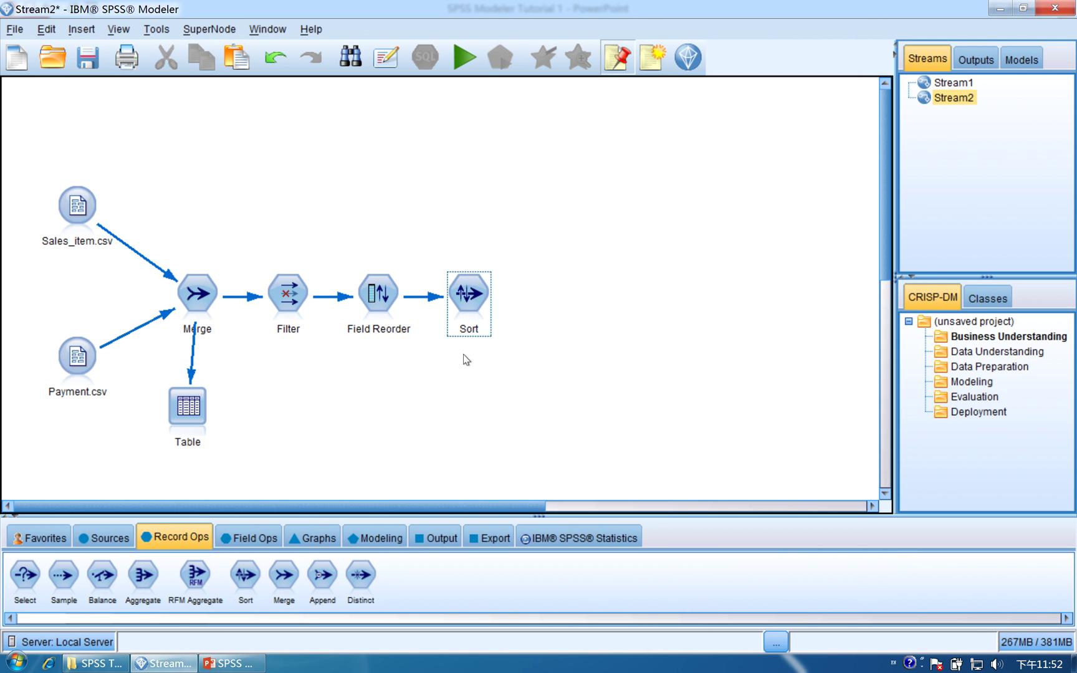
- Preview the Sort node's output to check the record order, then close the node
double_click(466, 304)
click(525, 310)
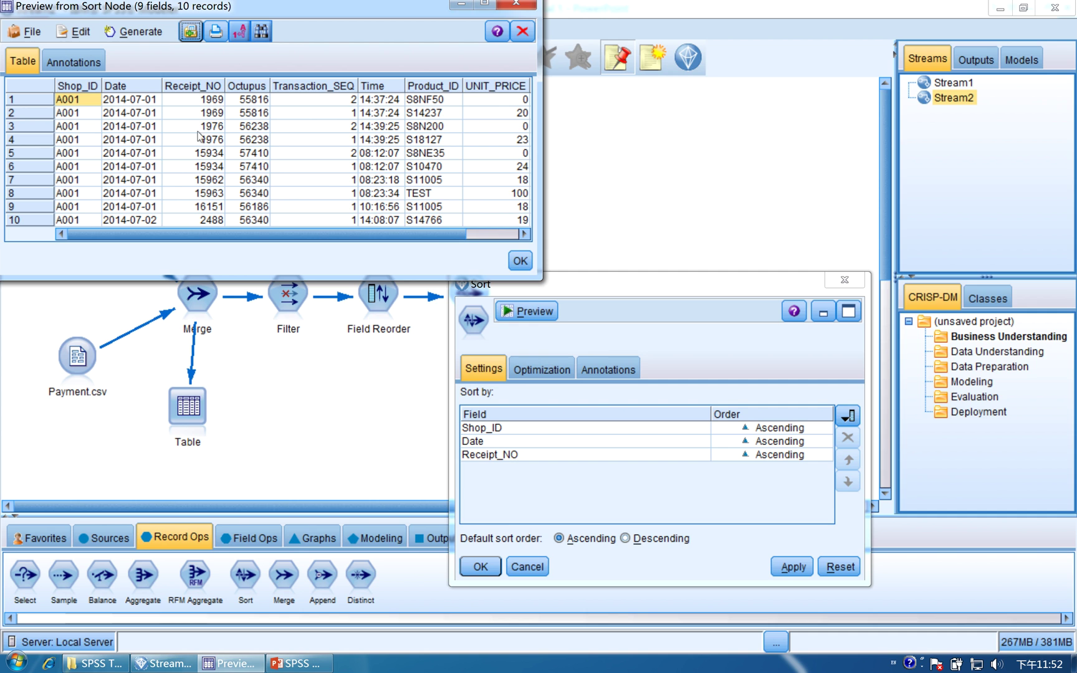
click(844, 282)
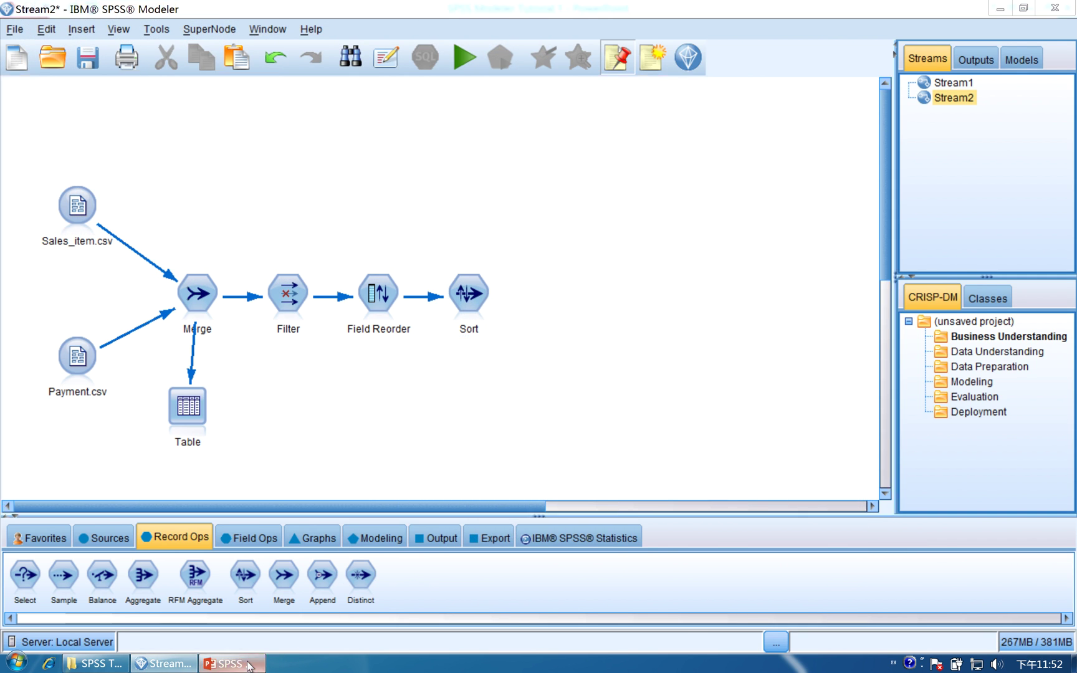
- Switch to PowerPoint, view the Discard Product="TEST" slide with the Select node settings, and return to SPSS Modeler
click(249, 663)
click(93, 461)
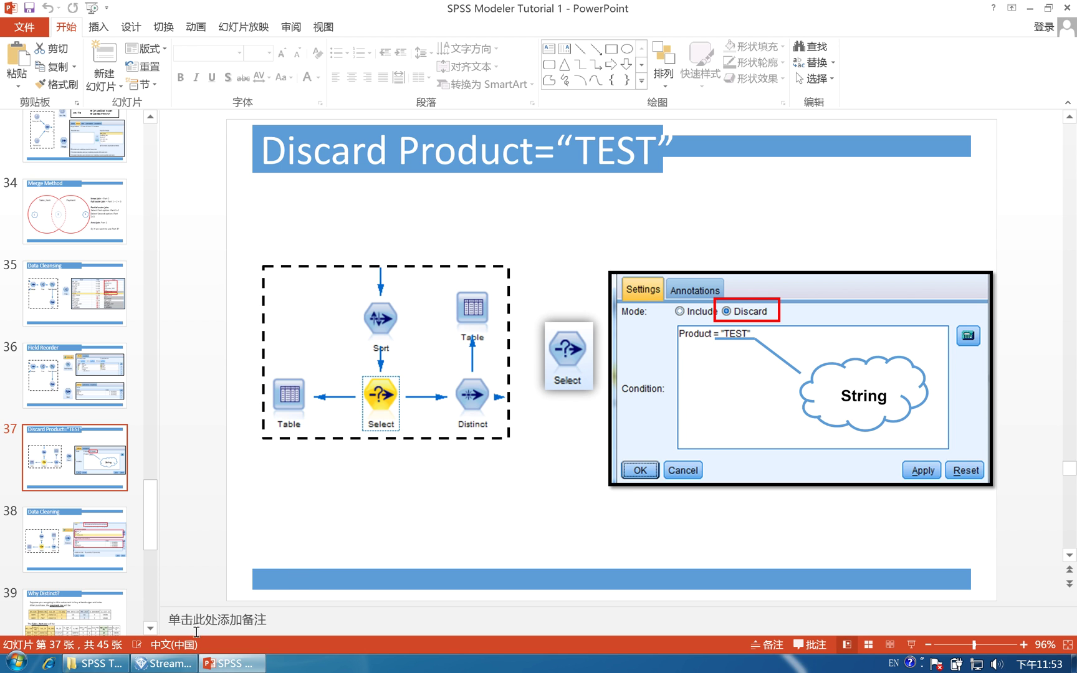
click(163, 664)
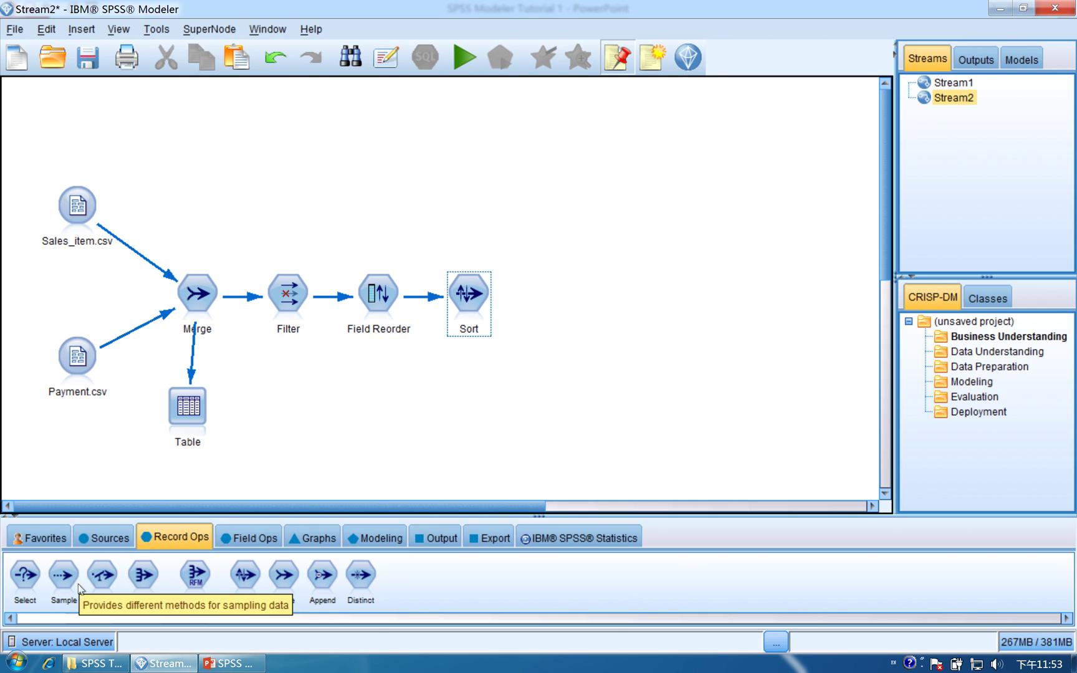
- Add a Select node beside the Sort node, connect Sort to it, and open its settings
drag(42, 583, 570, 302)
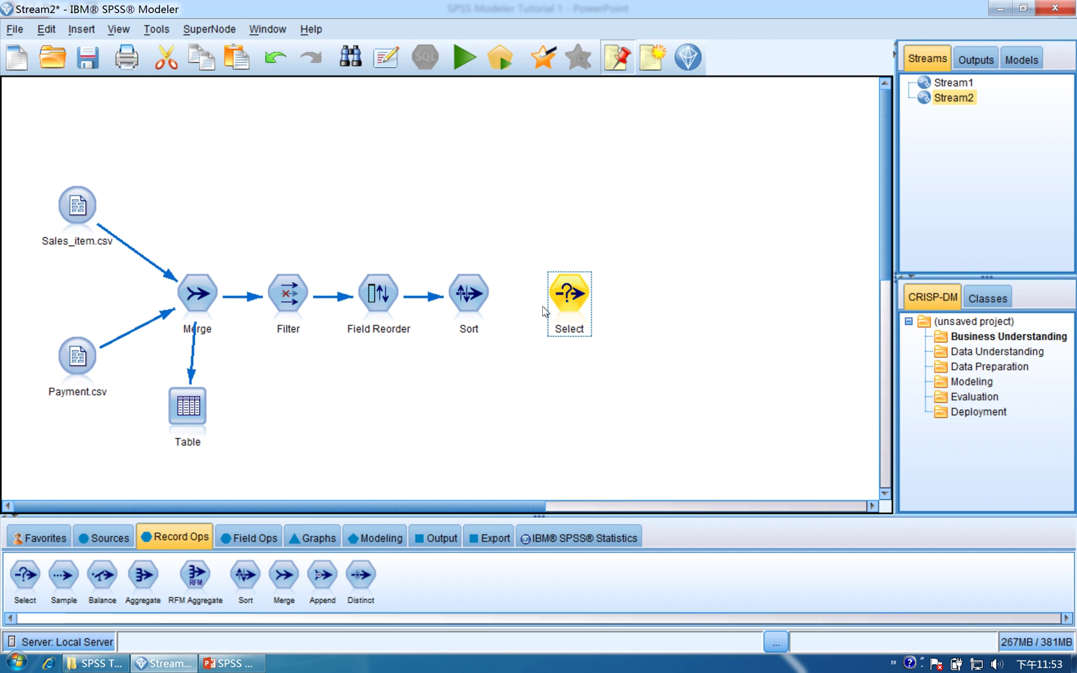
right_click(475, 297)
click(508, 33)
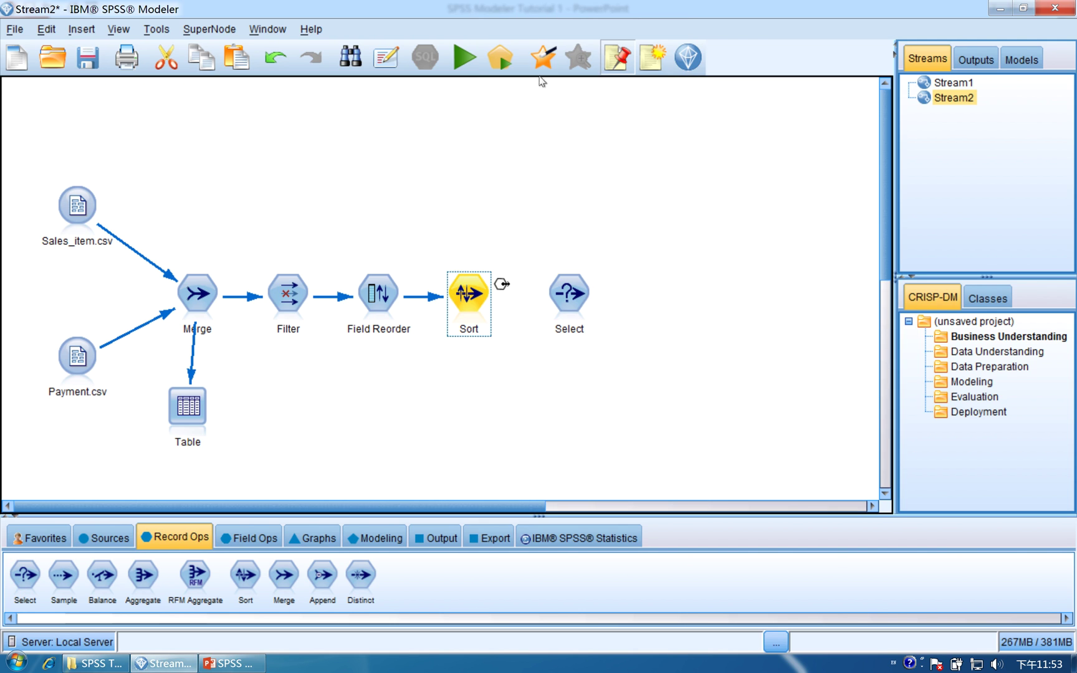
click(586, 298)
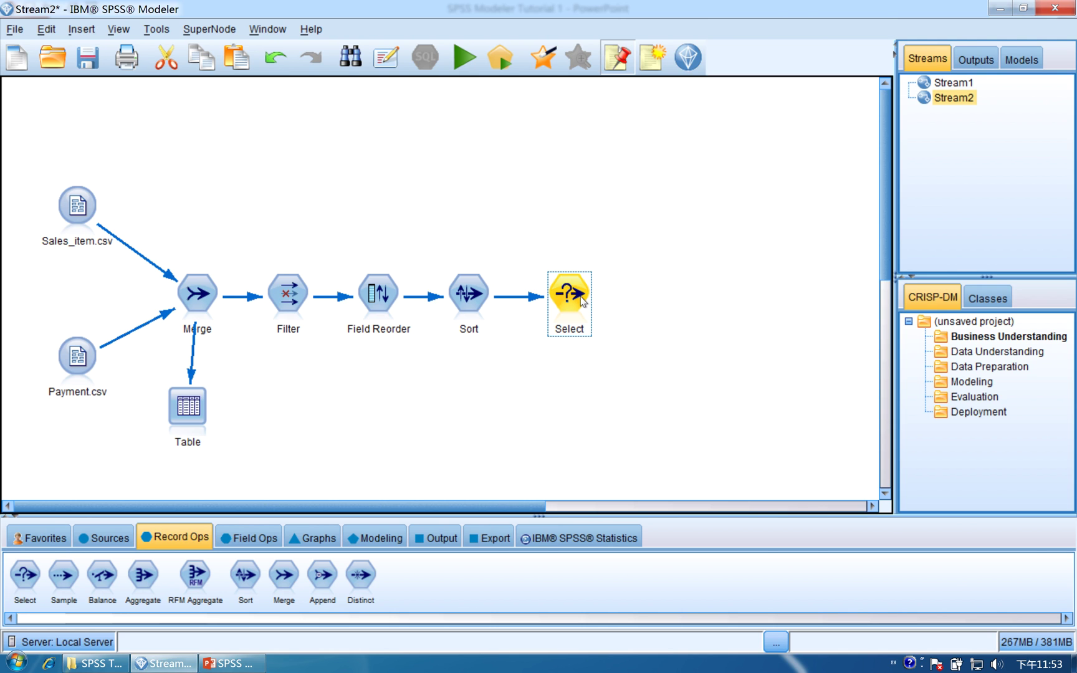
double_click(581, 298)
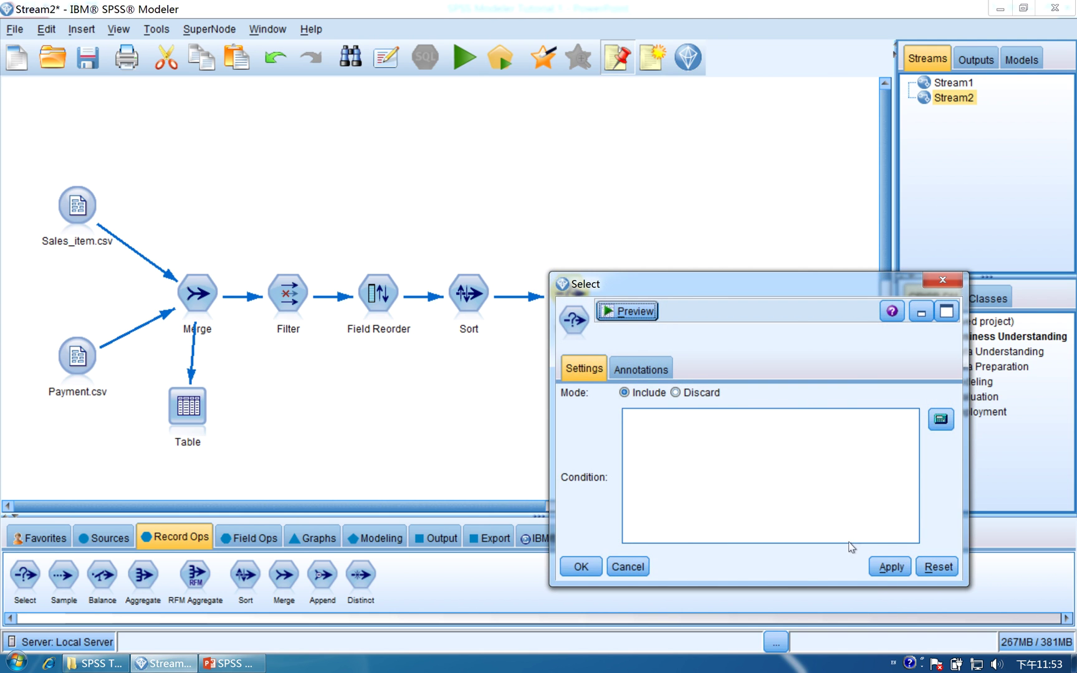
- Set the Select node's mode to Discard and build and check the condition Product_ID = "TEST" in the Expression Builder
click(696, 397)
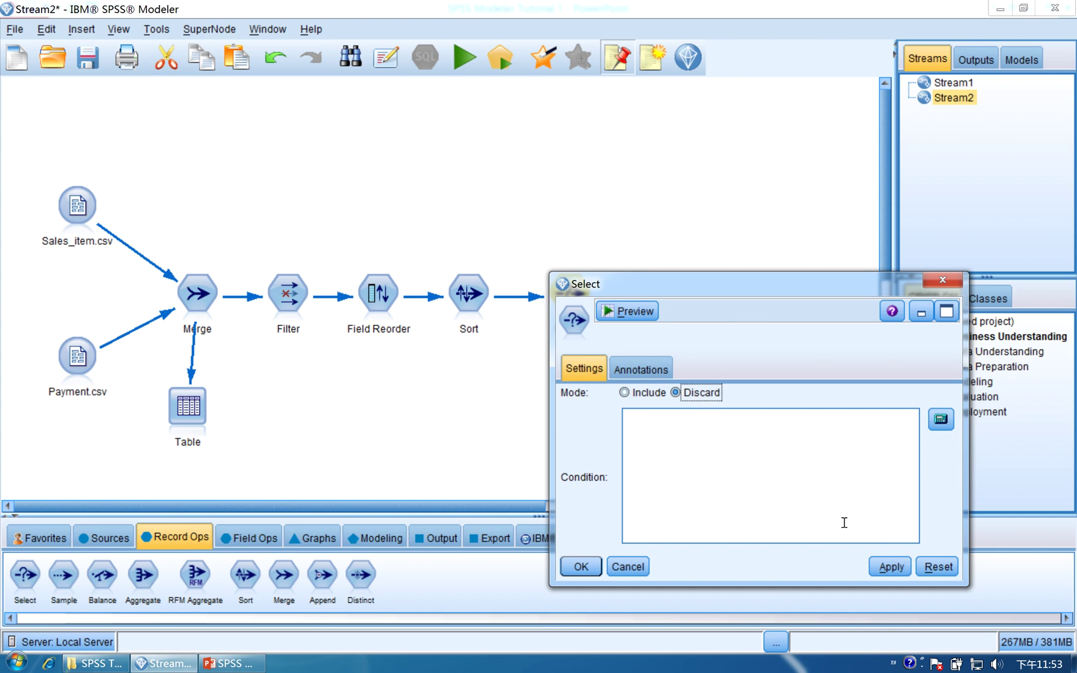
click(941, 421)
drag(860, 322, 555, 253)
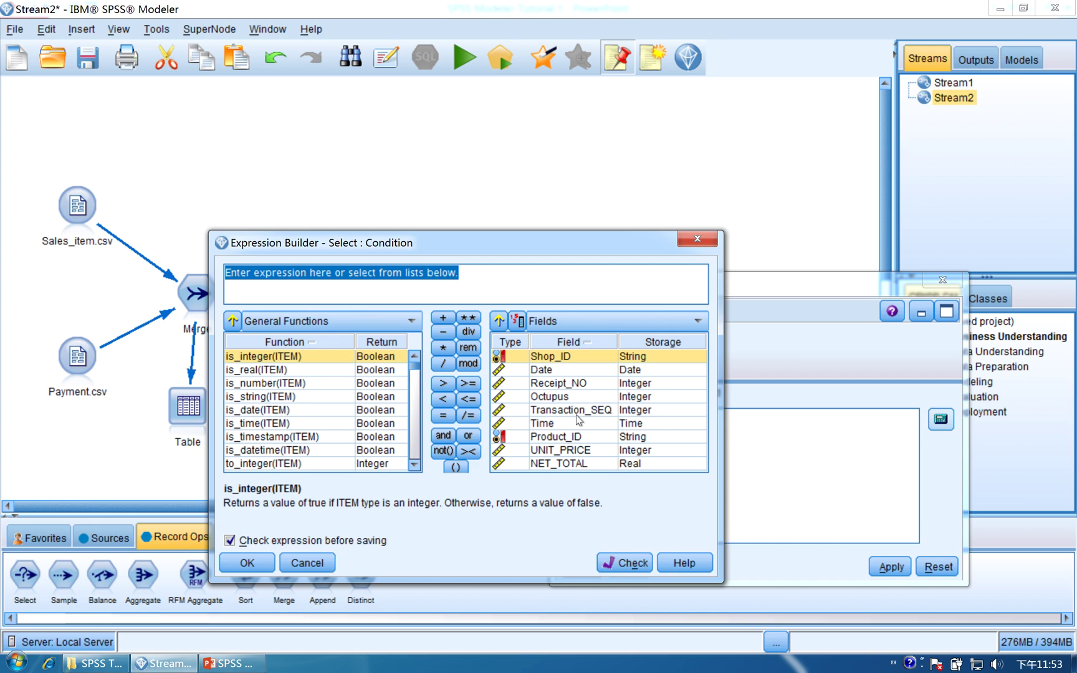
double_click(564, 438)
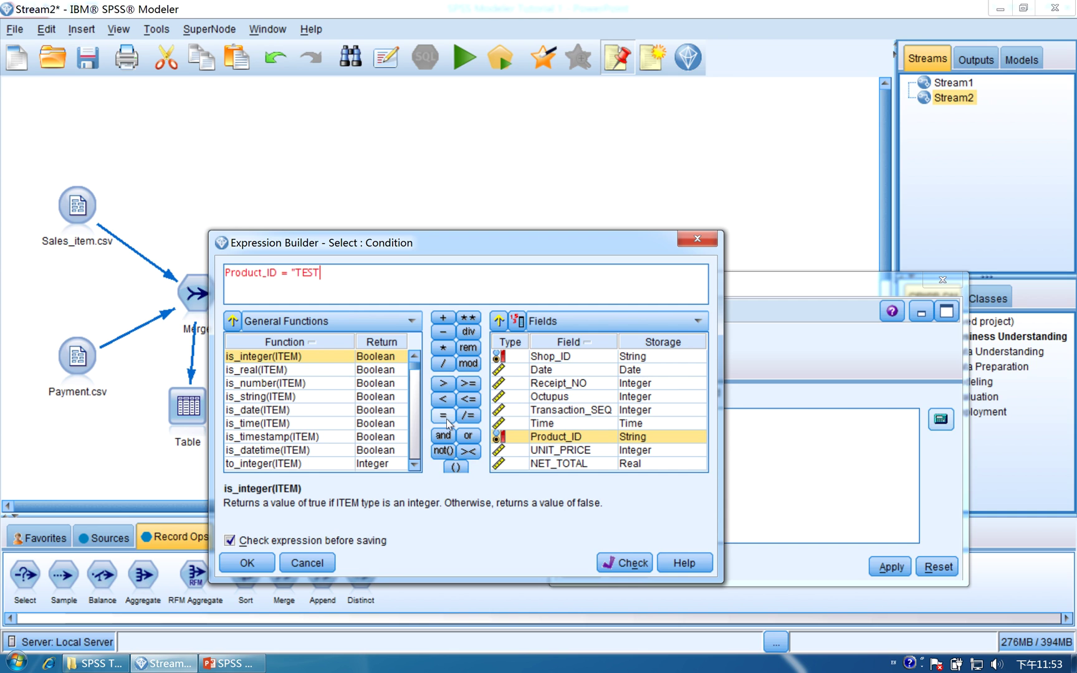
click(626, 563)
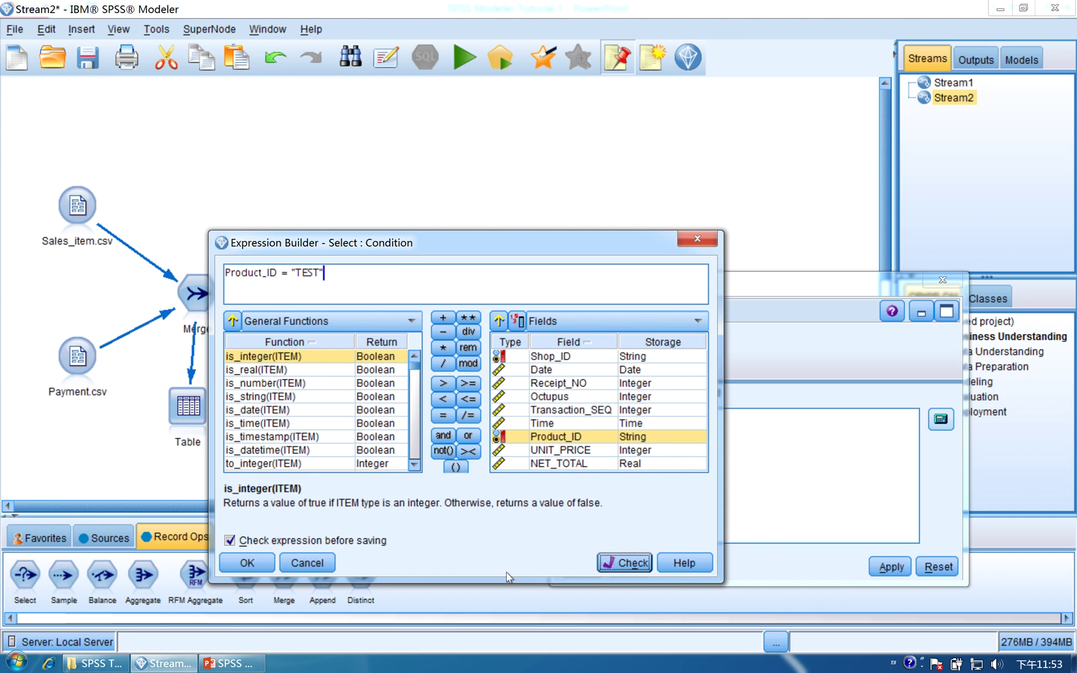
- Accept the Product_ID = "TEST" expression, apply it to the Select node and close the node's settings
click(248, 564)
click(890, 566)
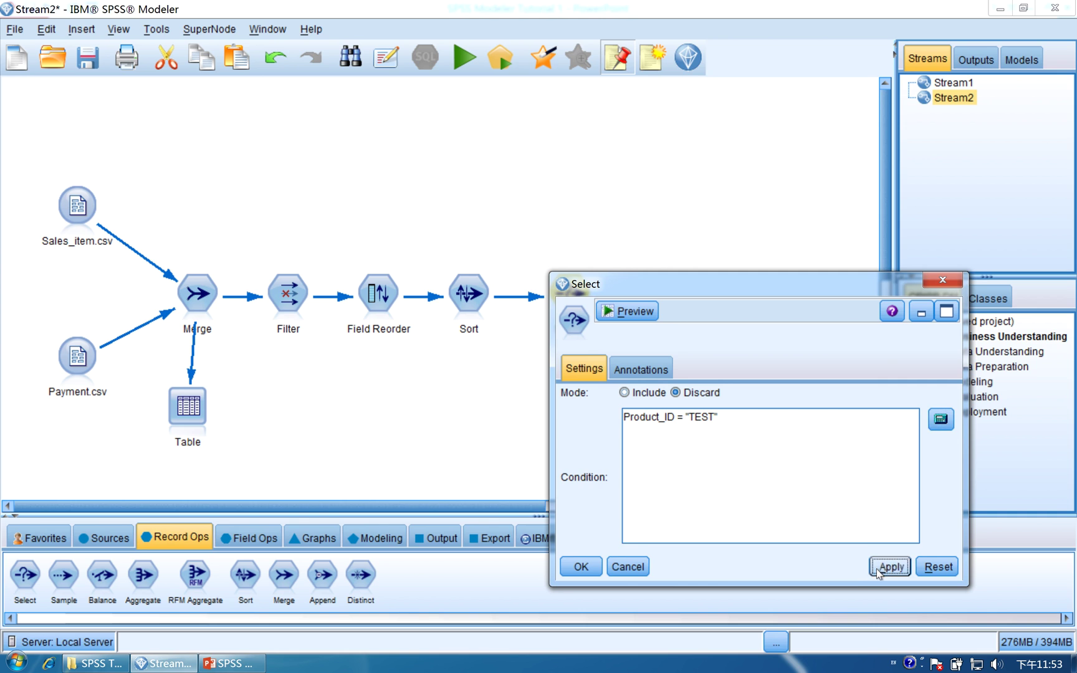
click(579, 567)
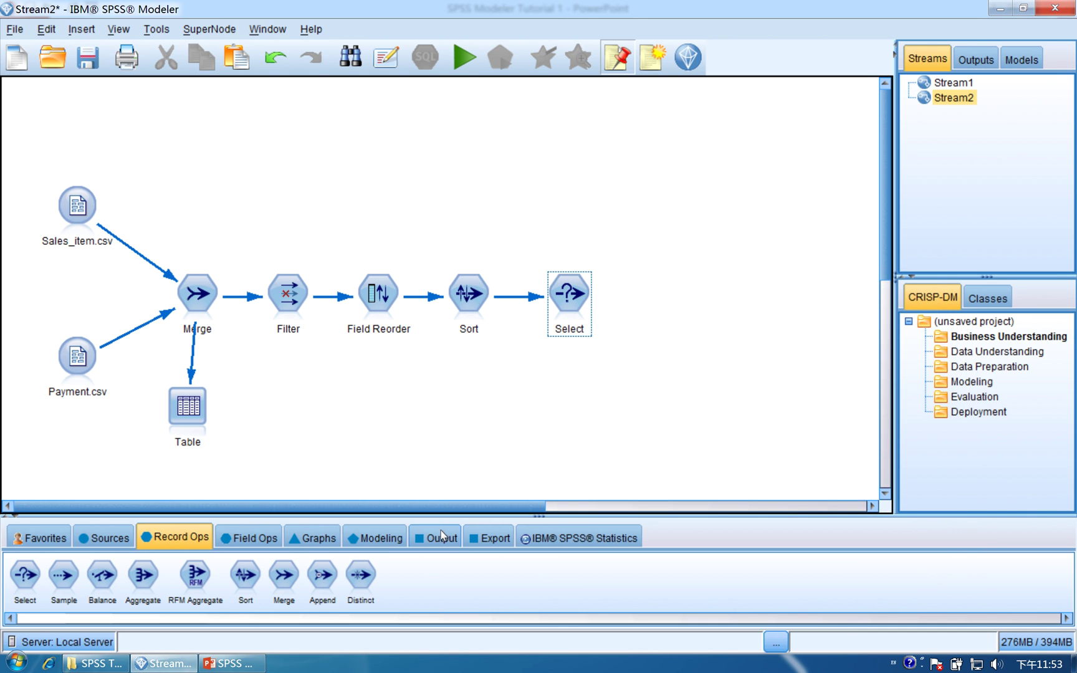
- Add a Table output node below the Select node and connect Select to it
click(442, 534)
click(25, 576)
click(558, 408)
mouse_move(564, 303)
mouse_down()
mouse_move(559, 405)
mouse_move(572, 404)
mouse_up()
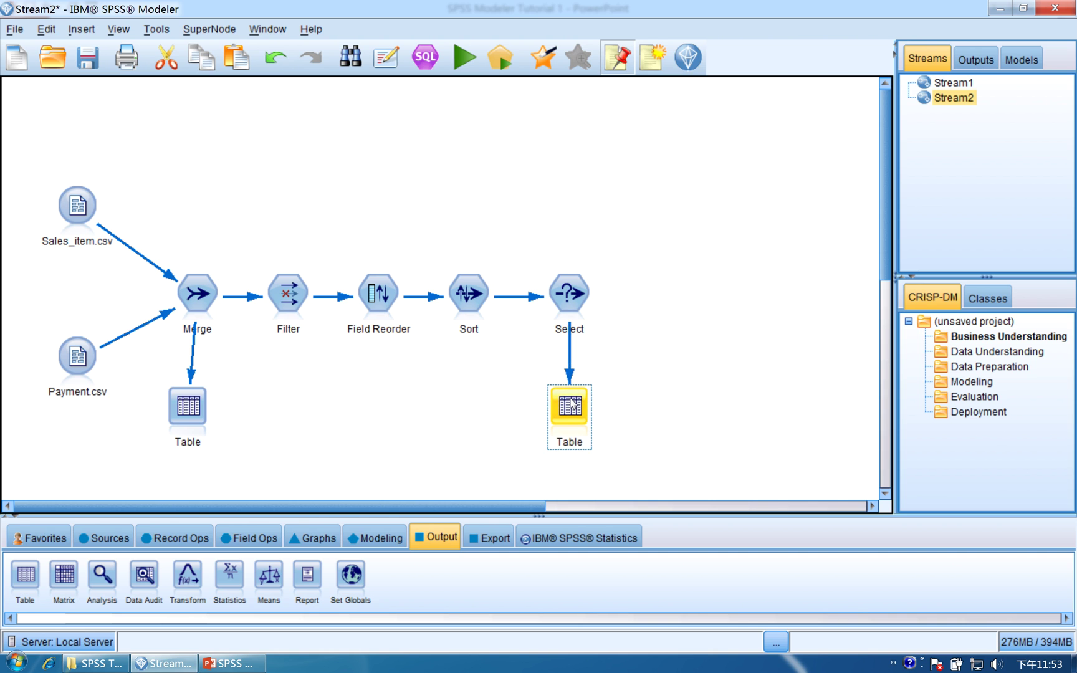
- Run the Table node under Select, enlarge the output to examine all fields of the remaining records, and close it
double_click(572, 404)
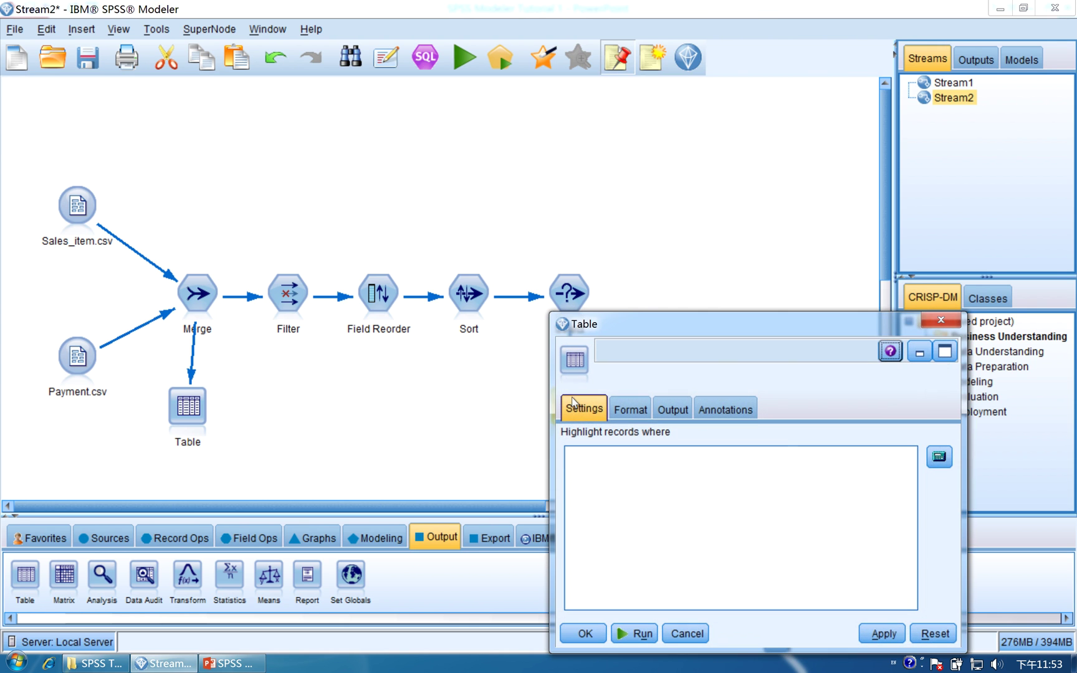
click(634, 631)
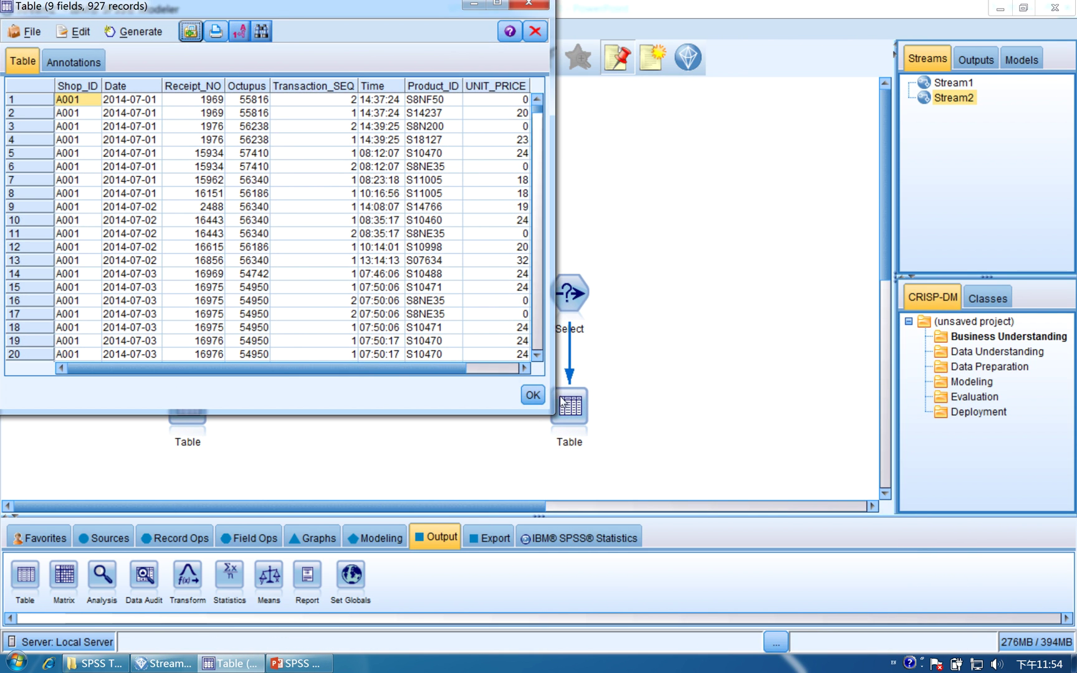
drag(553, 409, 918, 545)
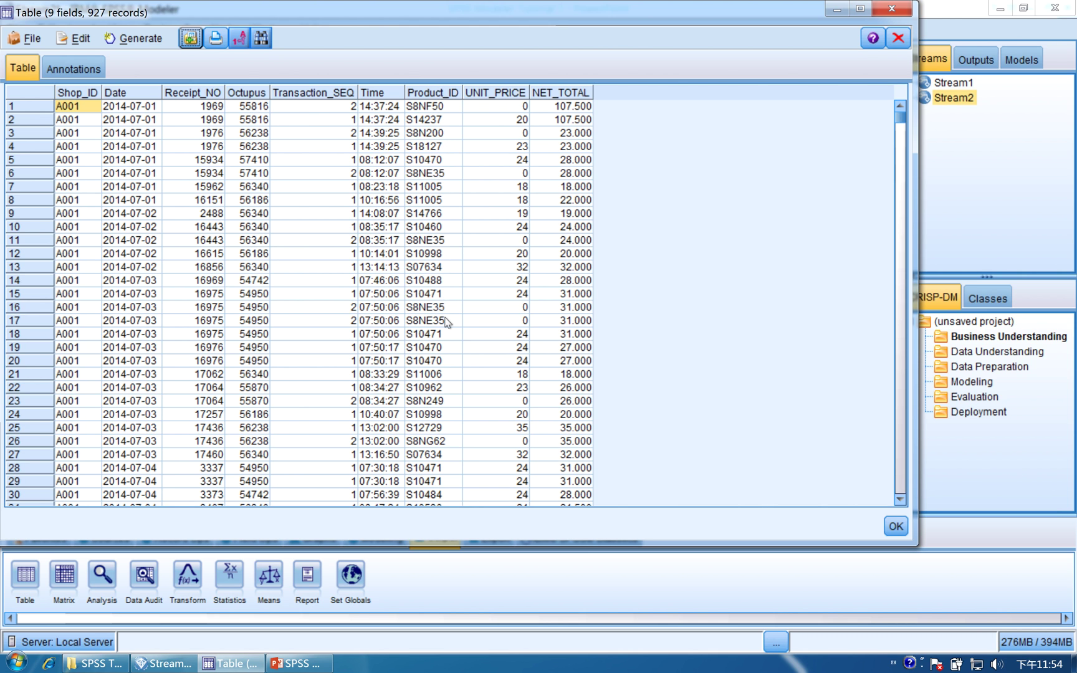
drag(900, 118, 855, 70)
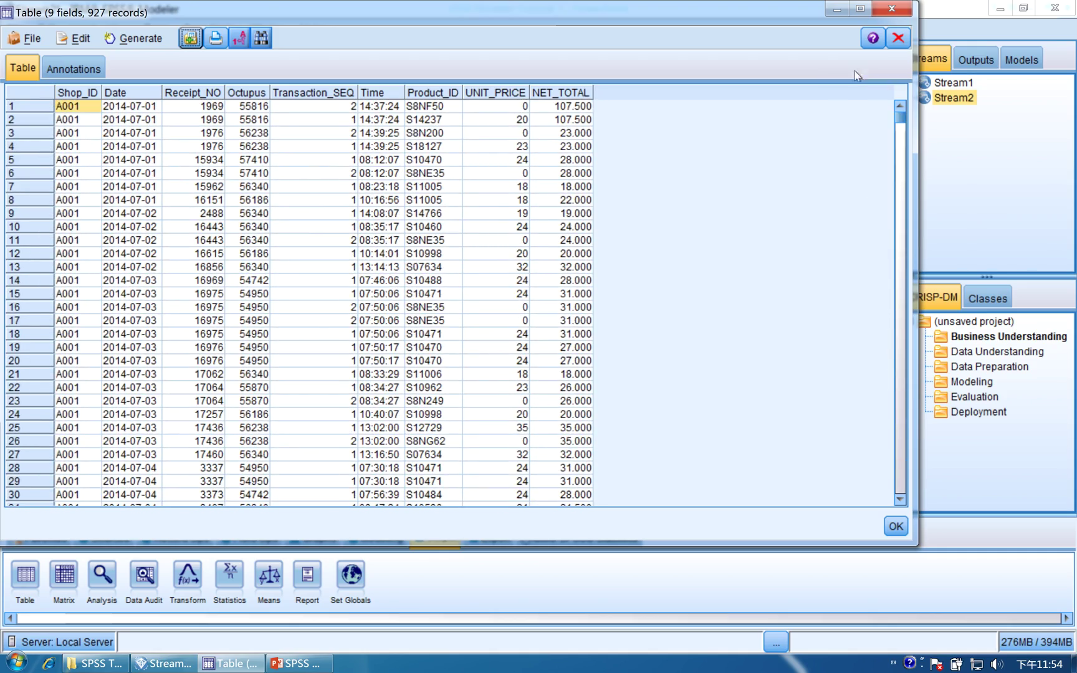
click(890, 12)
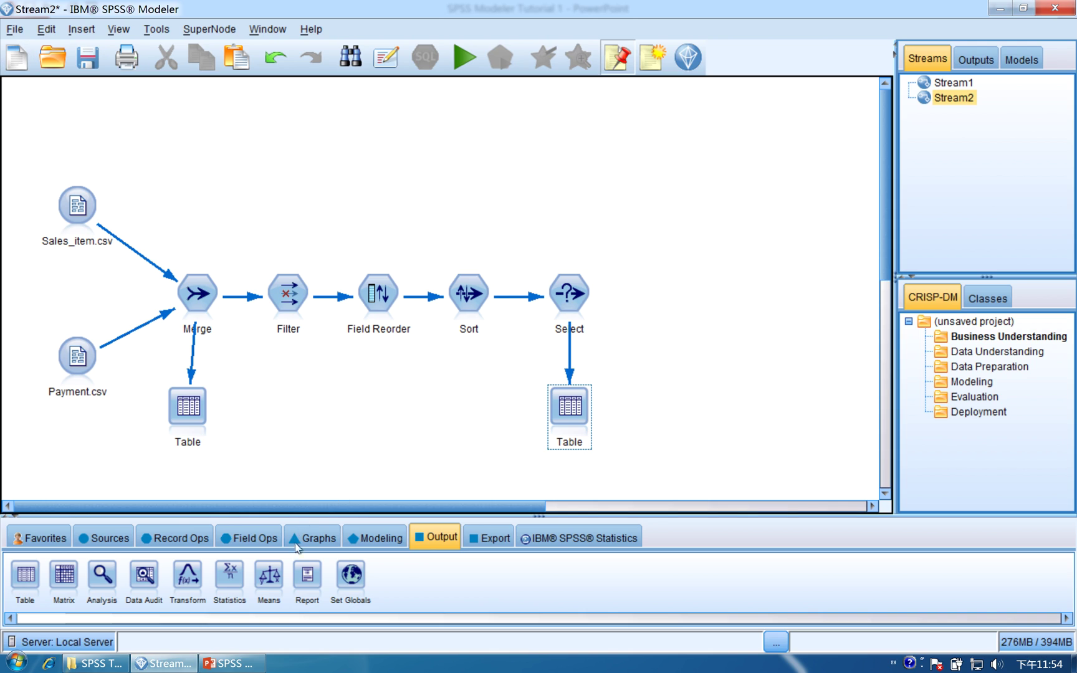